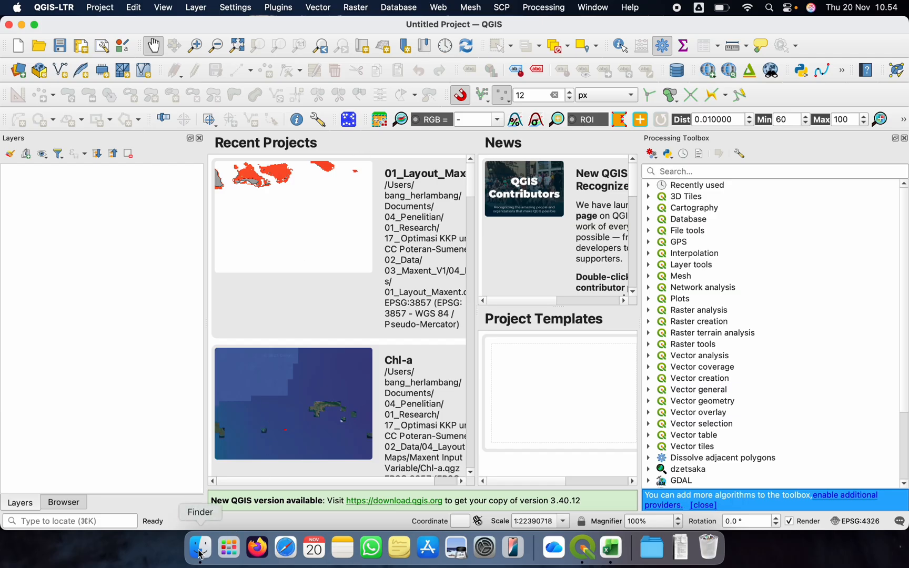
Switch to Finder and open the 01_Classification folder inside 02_Uji Akurasi, keeping the QGIS layer list uncovered
left_click(585, 552)
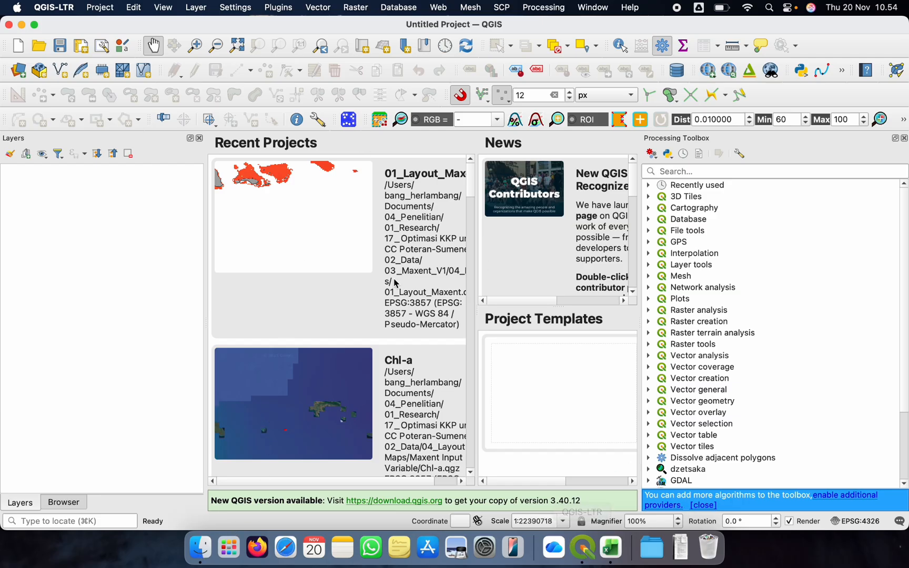
left_click(201, 548)
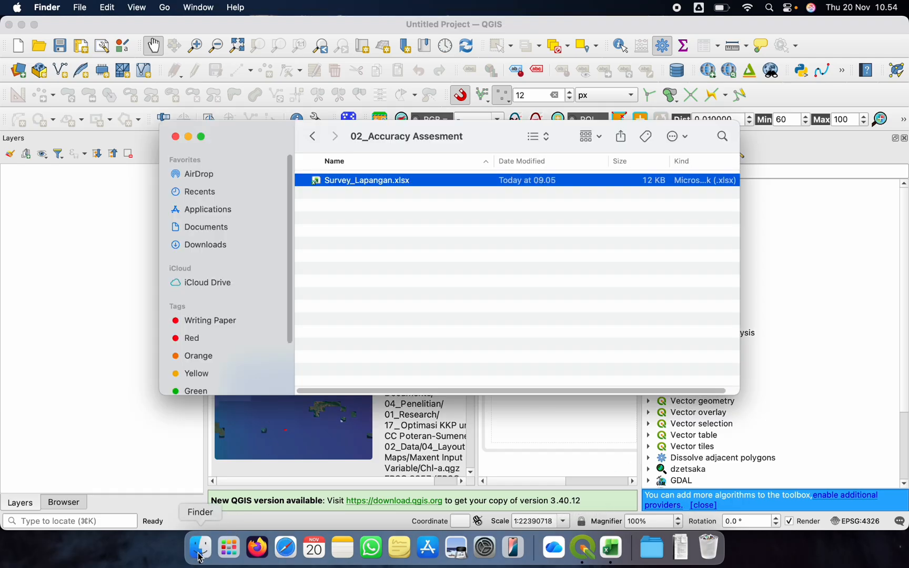
left_click(314, 139)
left_click(350, 184)
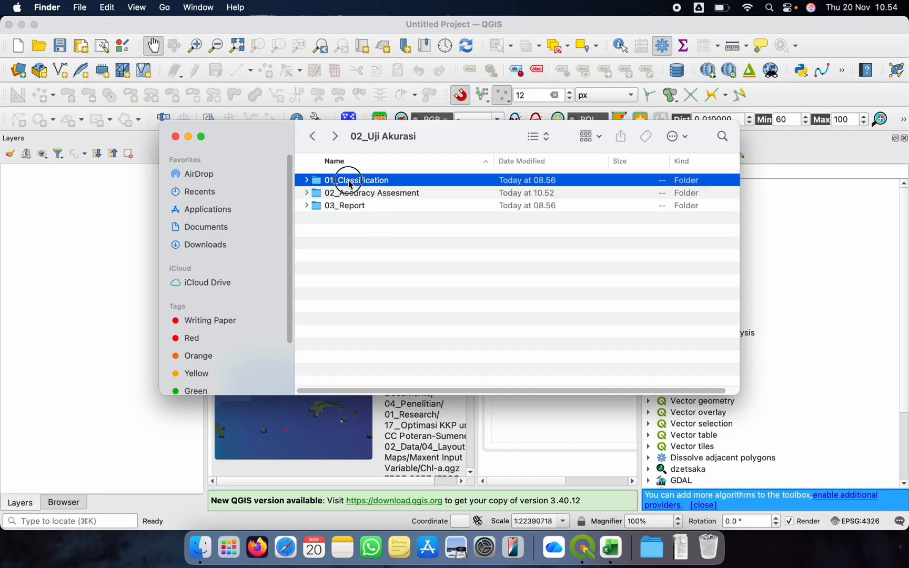
double_click(350, 184)
left_click_drag(458, 143, 521, 141)
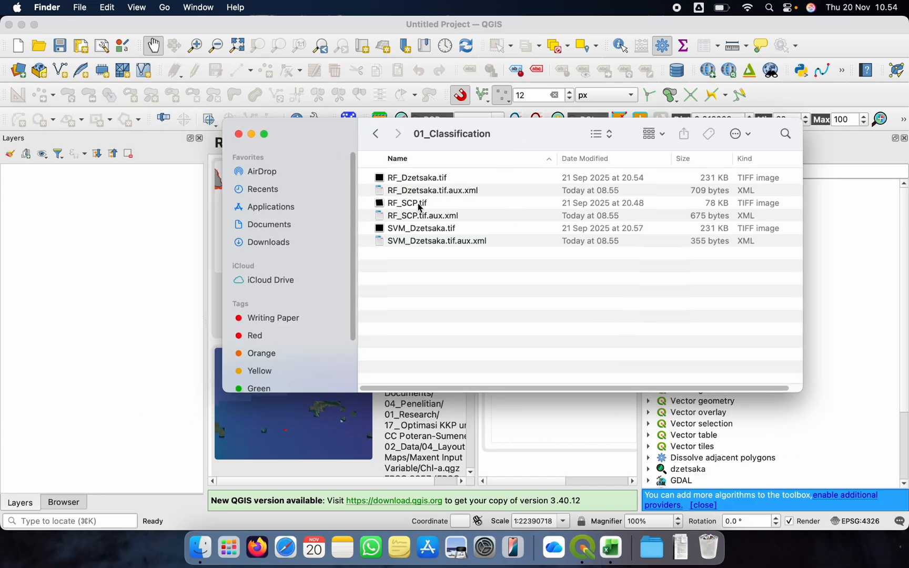
Load RF_Dzetsaka.tif, RF_SCP.tif and SVM_Dzetsaka.tif into the QGIS project and collapse their legends
left_click_drag(429, 184, 95, 203)
left_click_drag(427, 208, 95, 197)
left_click_drag(436, 231, 83, 197)
left_click(6, 171)
left_click(7, 182)
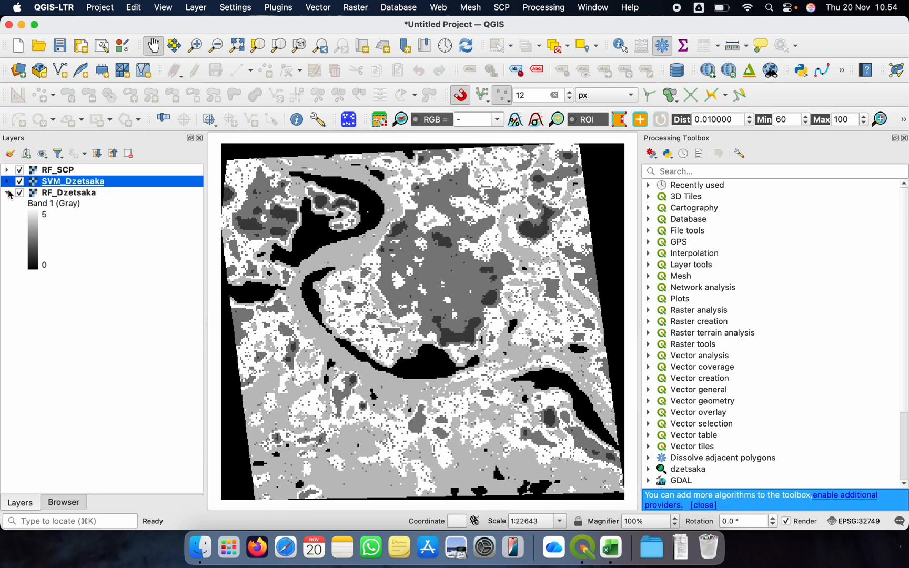
left_click(7, 192)
Add the Google Earth XYZ tile basemap and place it below all classification rasters
left_click(74, 503)
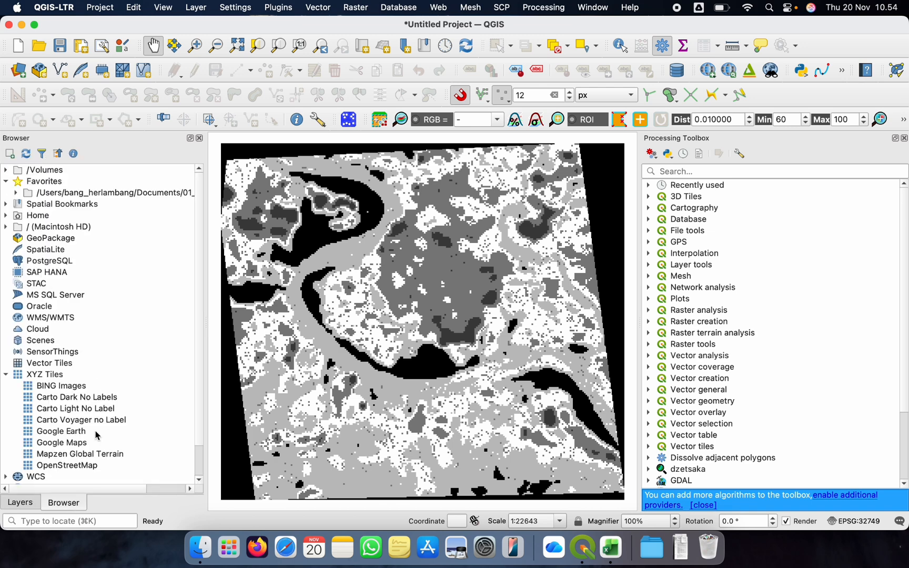
double_click(84, 436)
left_click(27, 505)
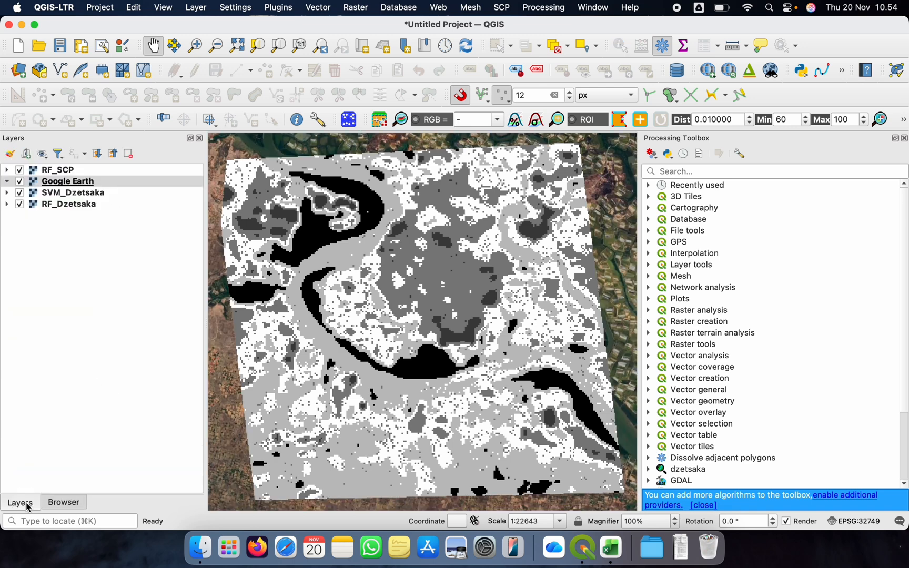
left_click_drag(58, 185, 56, 211)
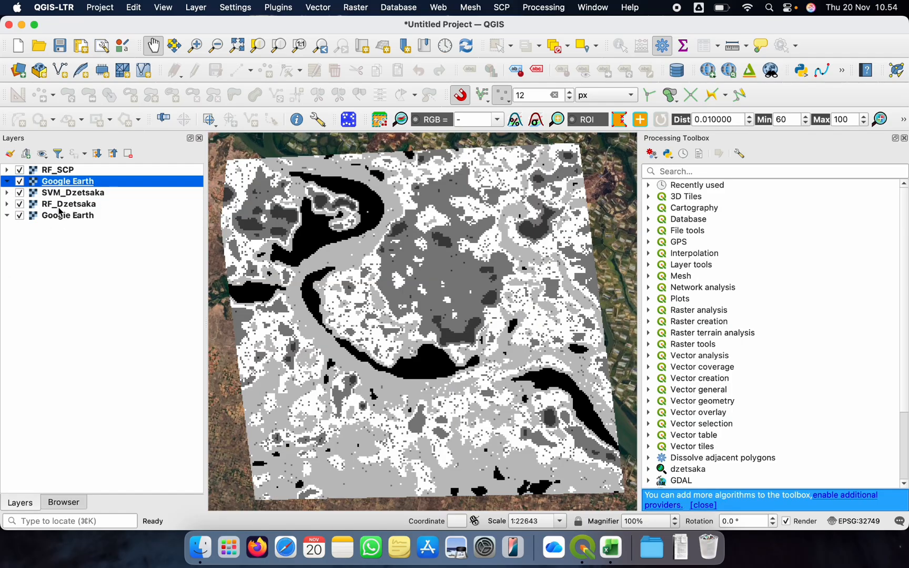
Hide the RF_SCP, SVM_Dzetsaka and RF_Dzetsaka layers so only the Google Earth basemap is shown
left_click(73, 174)
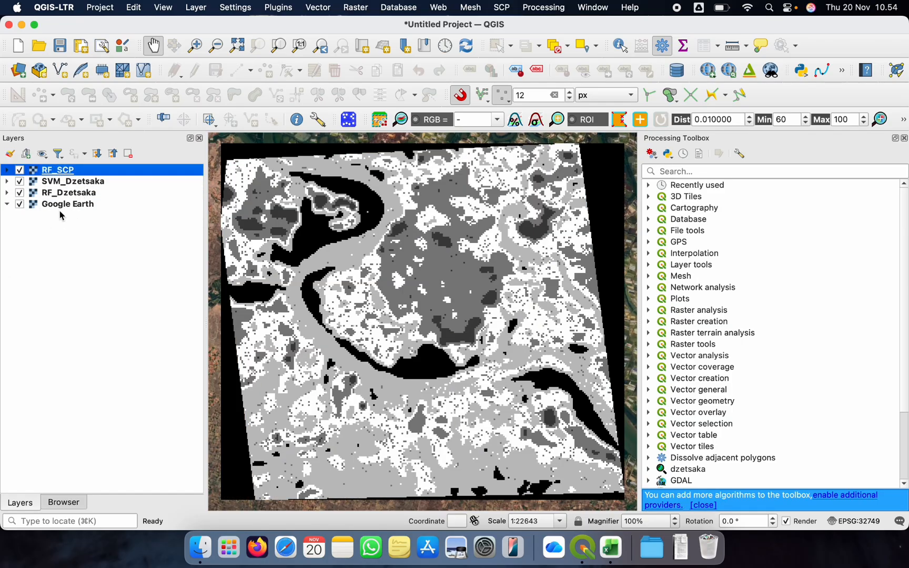
left_click(20, 170)
left_click(20, 181)
left_click(19, 192)
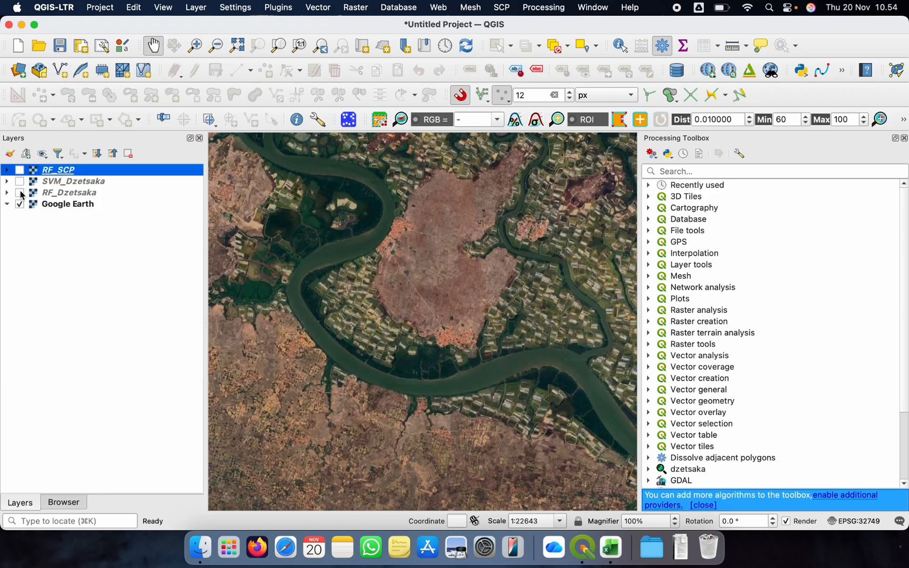
Switch to Finder and open Survey_Lapangan.xlsx from the 02_Accuracy Assesment folder in Excel
left_click(199, 550)
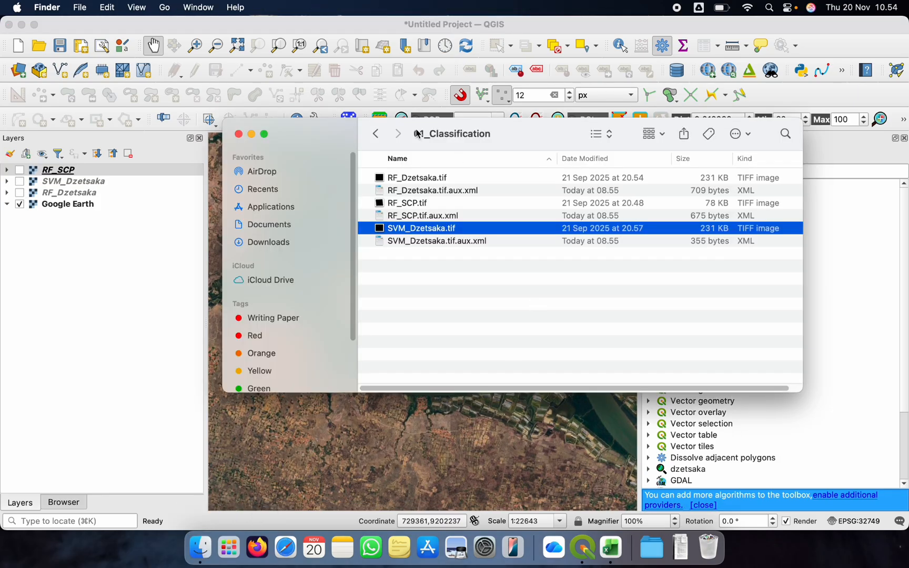
left_click(376, 134)
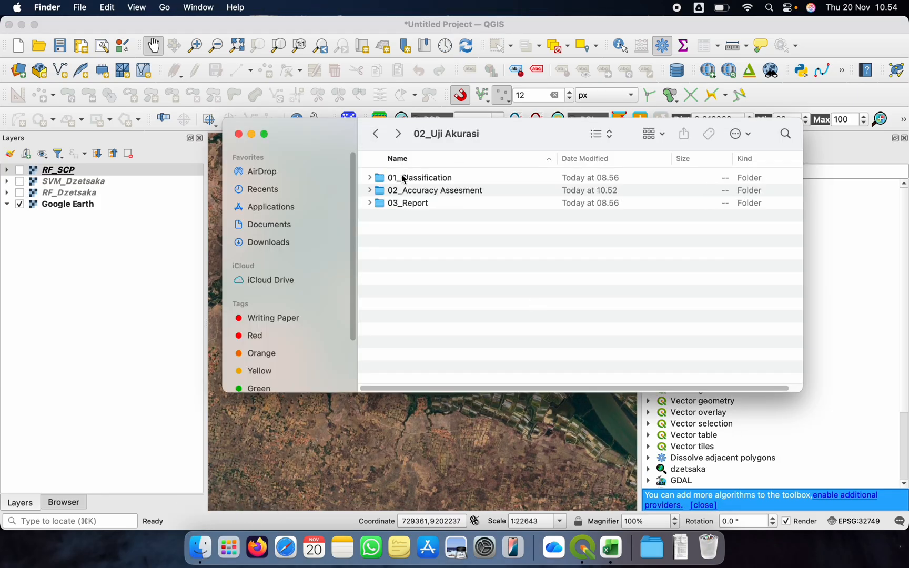
double_click(431, 193)
double_click(451, 179)
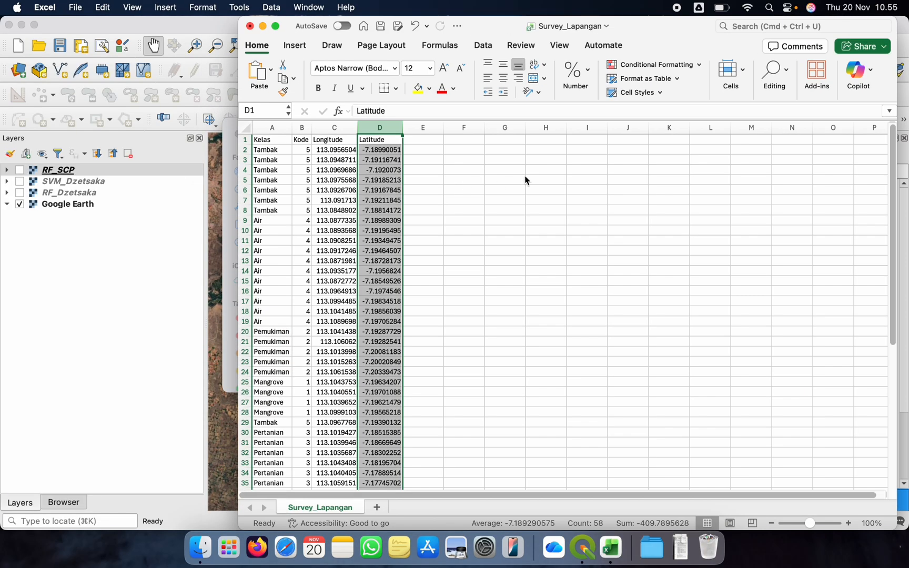
Widen the Latitude, Longitude and Kode columns of the survey table and look over its records
left_click(413, 171)
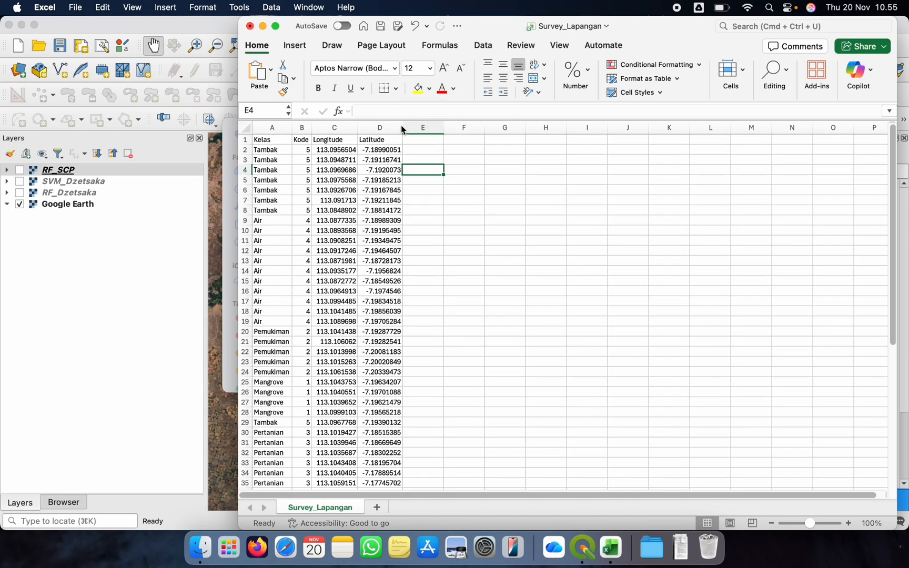
left_click_drag(401, 129, 421, 129)
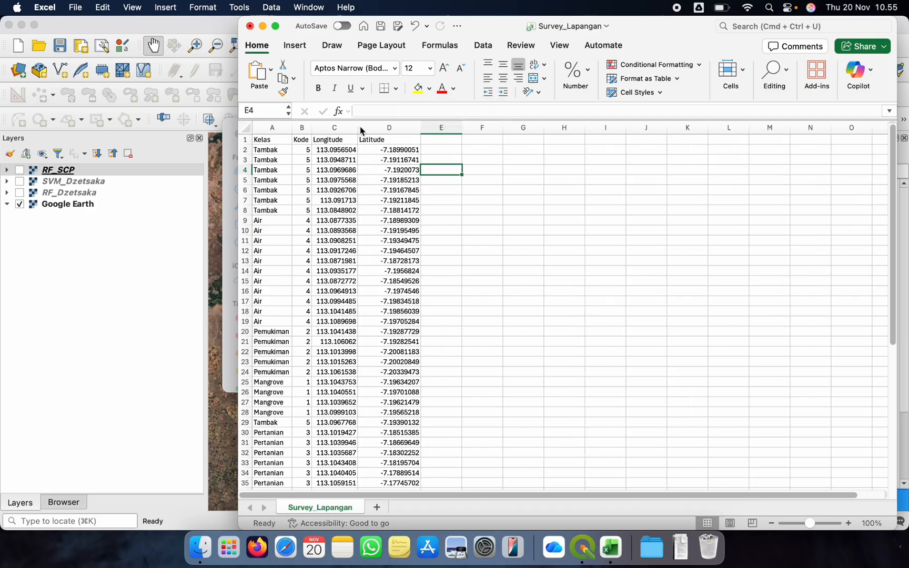
left_click_drag(357, 129, 374, 130)
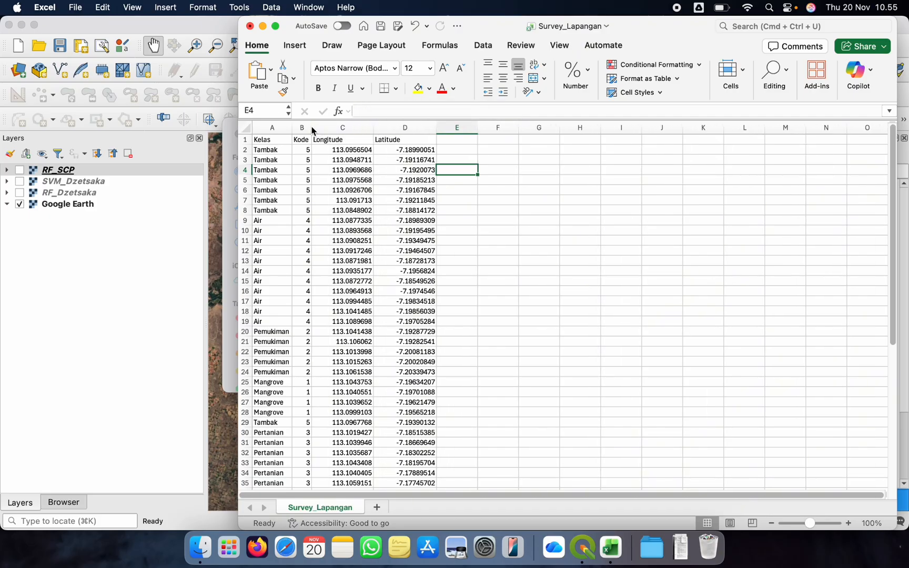
left_click_drag(312, 129, 321, 127)
left_click(265, 150)
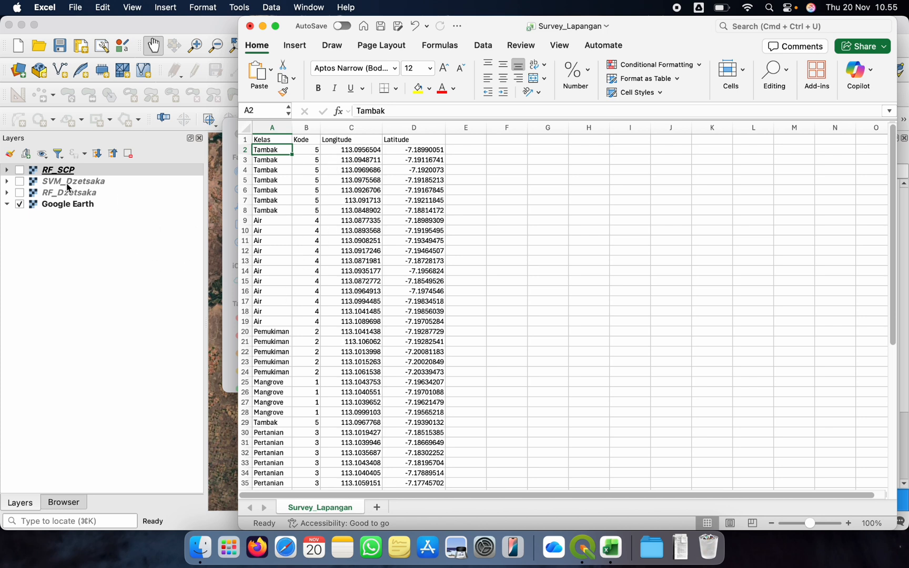
scroll(317, 287, "down", 10)
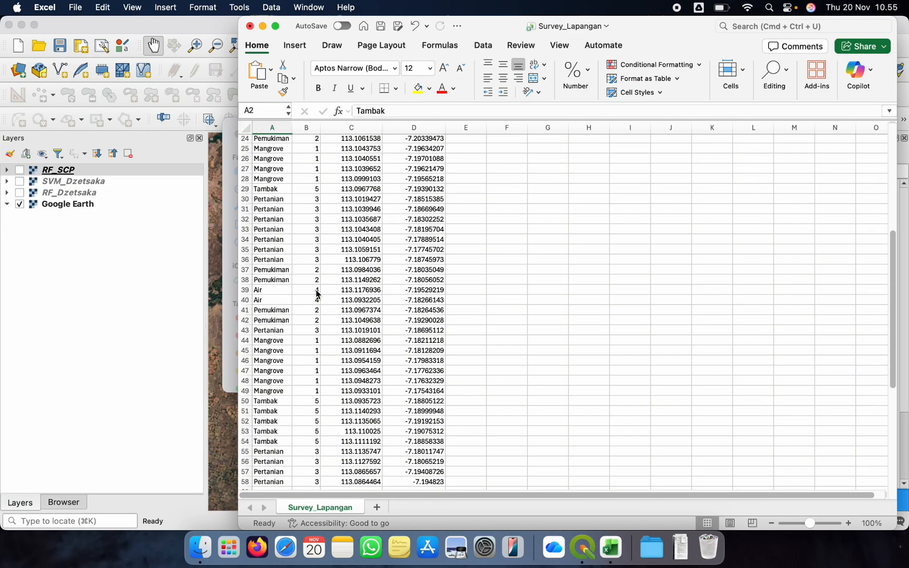
scroll(317, 293, "up", 10)
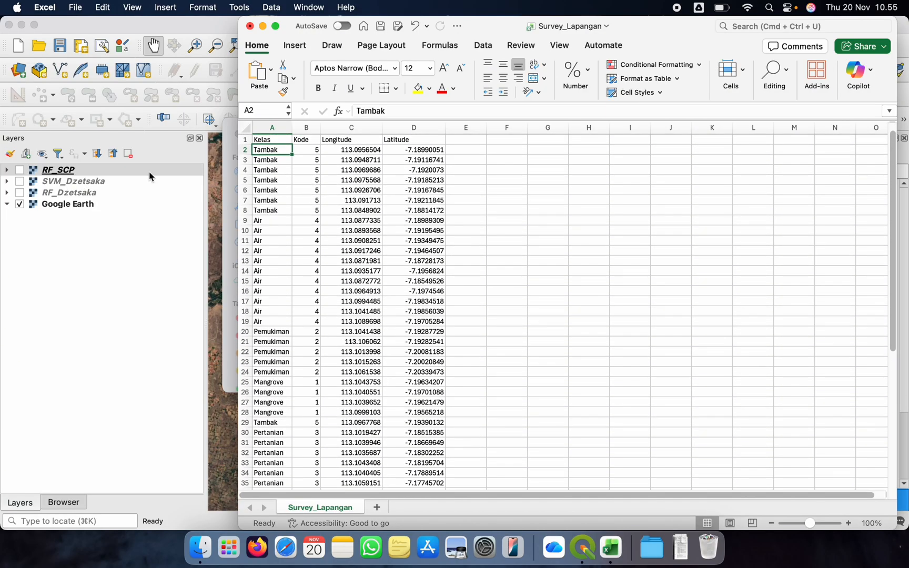
Switch to QGIS, expand the legend of the RF_Dzetsaka layer and make the layer visible
left_click(59, 193)
left_click(7, 193)
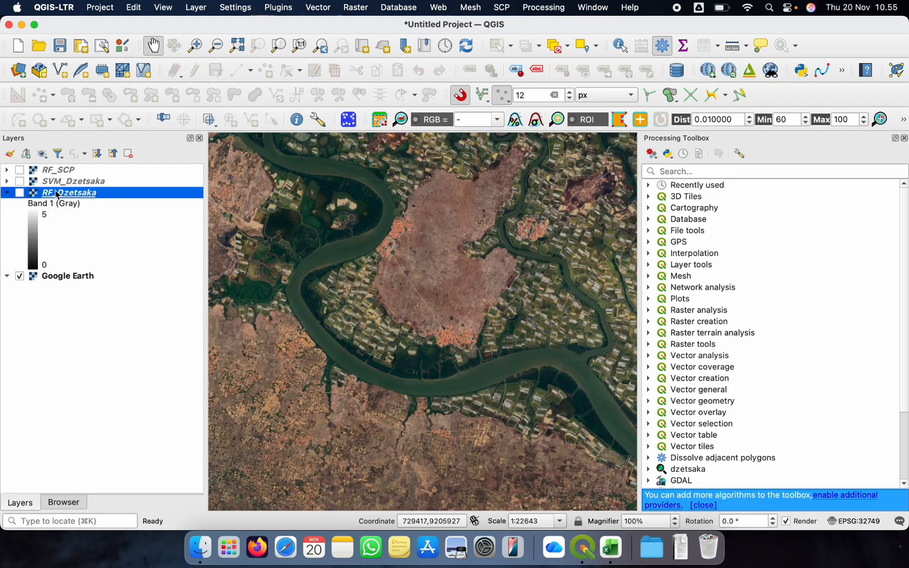
left_click(19, 192)
Set the RF_Dzetsaka symbology to Paletted/Unique values and classify Band 1 with random colors
double_click(59, 192)
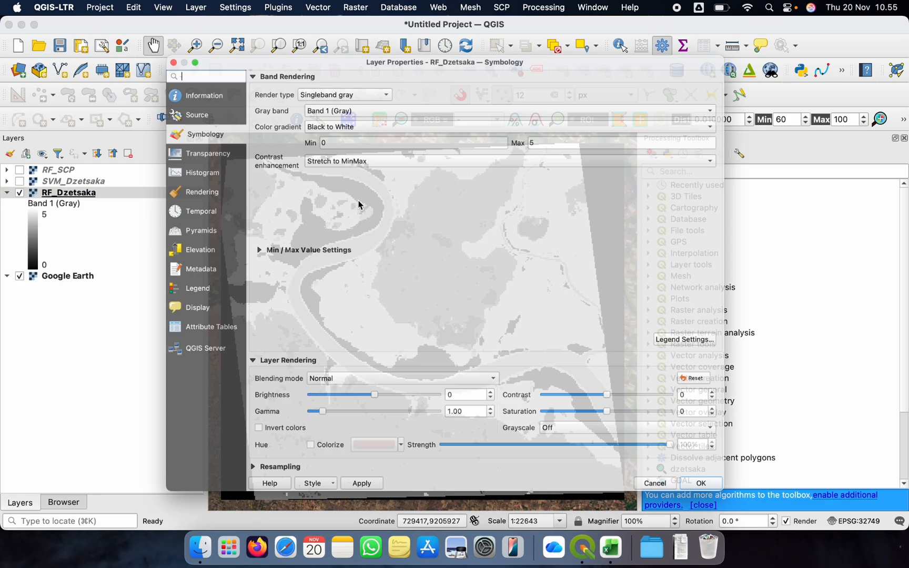
left_click(335, 66)
left_click(327, 78)
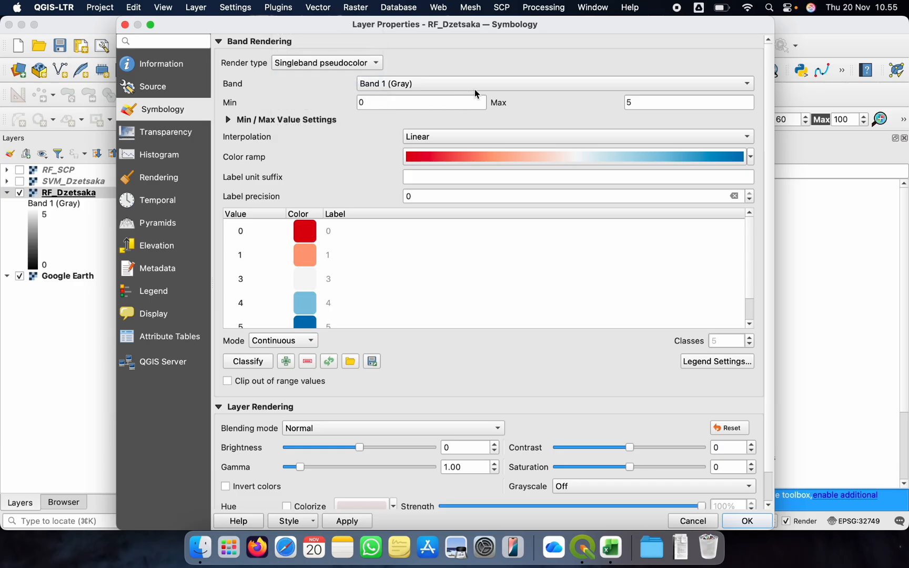
left_click(309, 68)
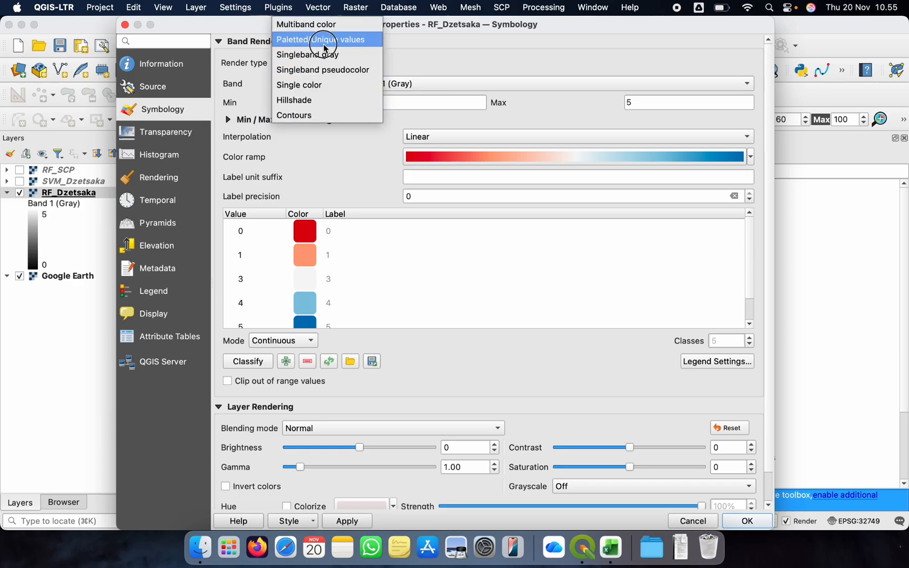
left_click(305, 38)
left_click(293, 352)
Remove the value 0 class from the RF_Dzetsaka symbology and apply the styling
left_click(338, 140)
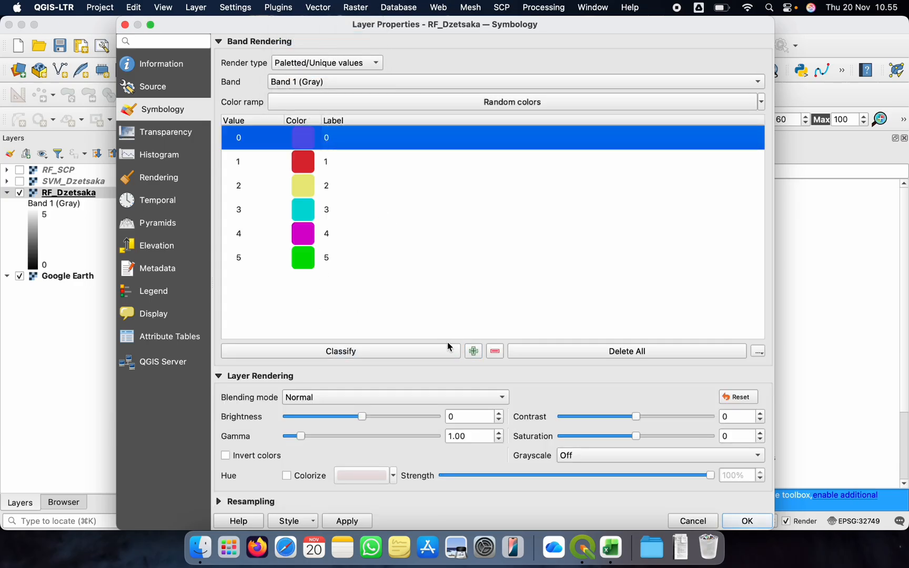
left_click(495, 351)
left_click(747, 521)
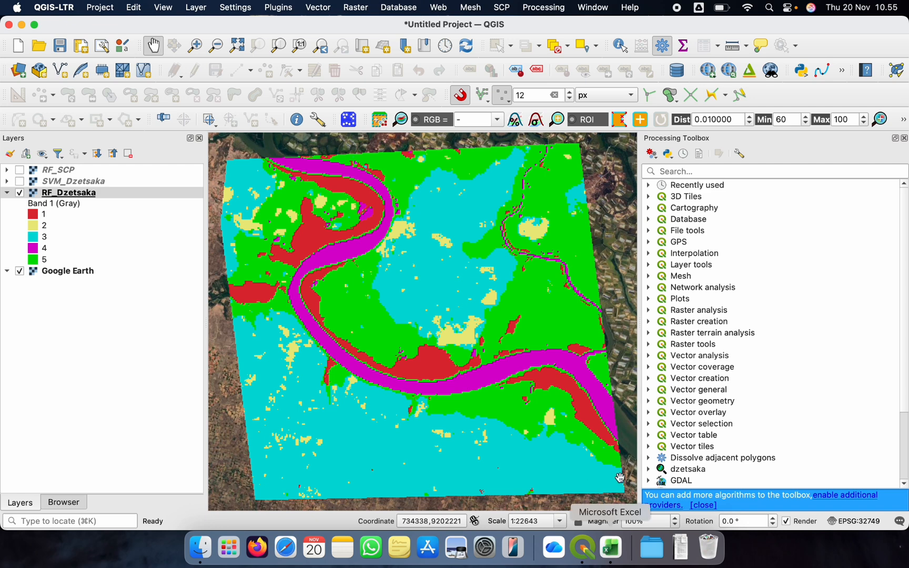
Switch to Excel and examine the Kode values against the Kelas names and the Longitude and Latitude coordinates in the survey table
left_click(610, 547)
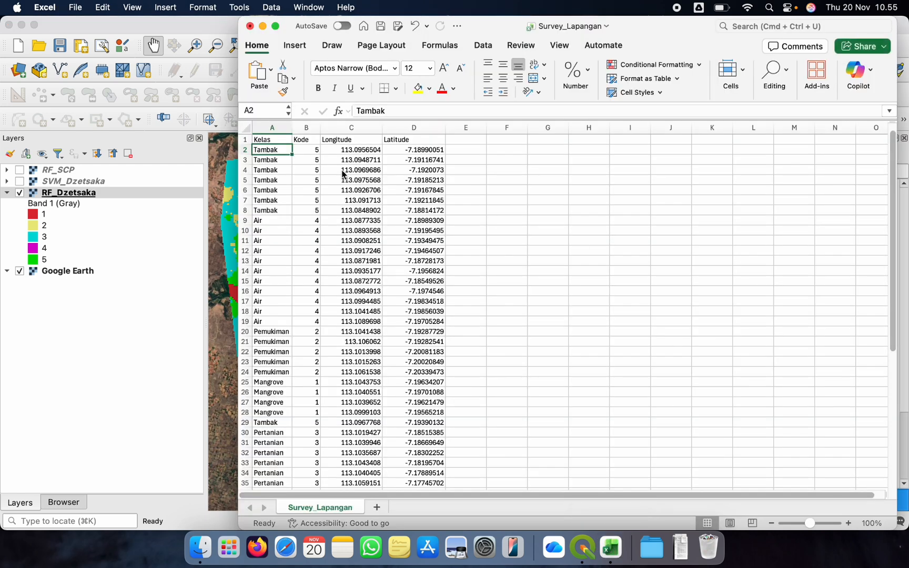
left_click(303, 152)
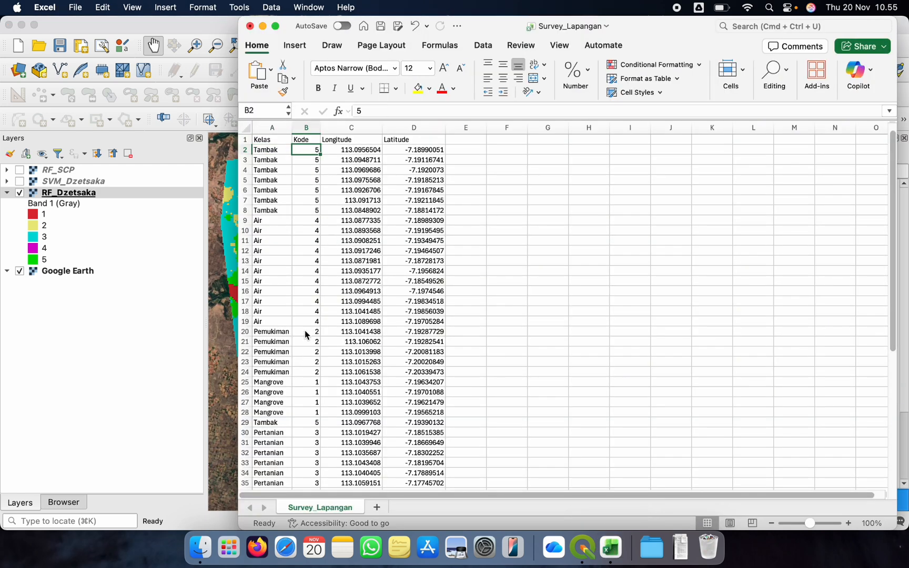
scroll(304, 337, "down", 4)
scroll(304, 339, "down", 4)
scroll(304, 339, "up", 6)
scroll(321, 321, "down", 3)
scroll(322, 321, "up", 3)
scroll(322, 320, "down", 10)
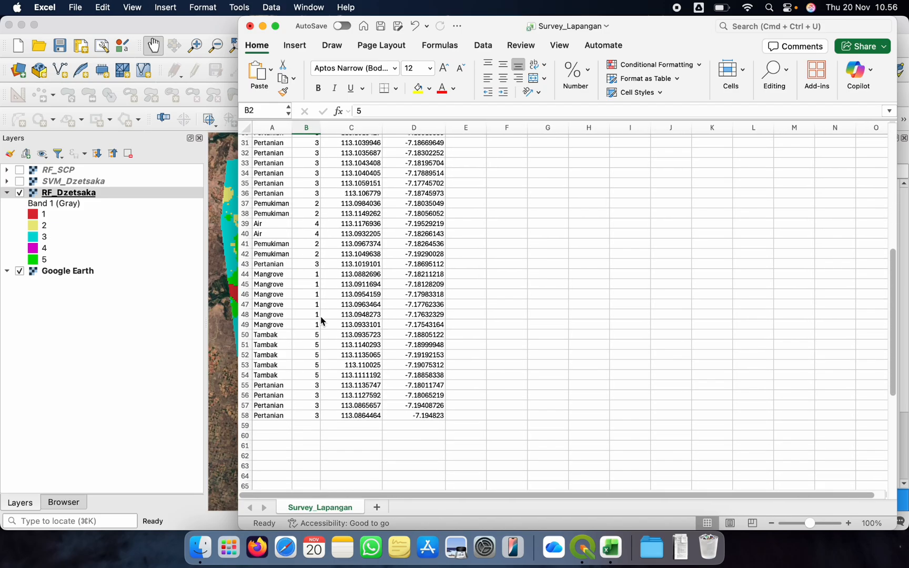
scroll(322, 321, "up", 8)
scroll(322, 321, "up", 3)
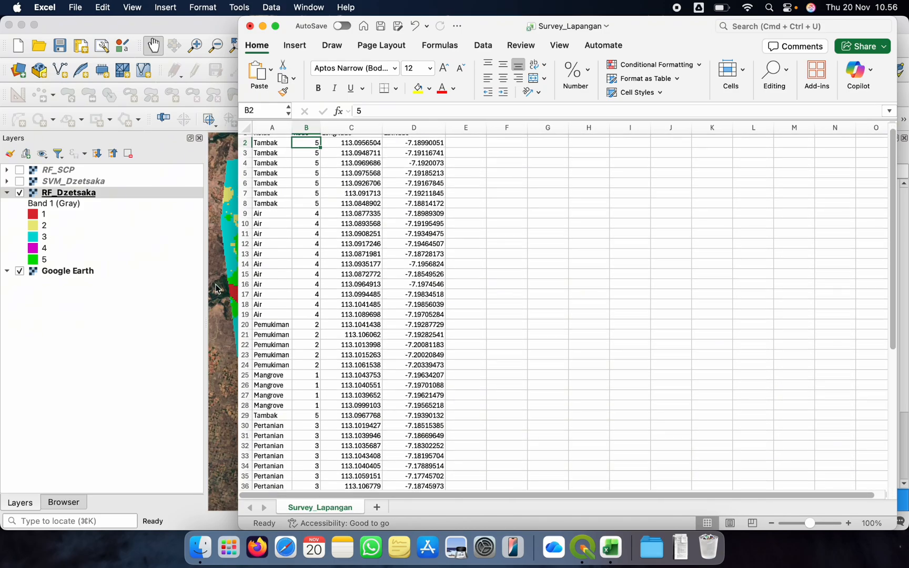
scroll(310, 239, "up", 1)
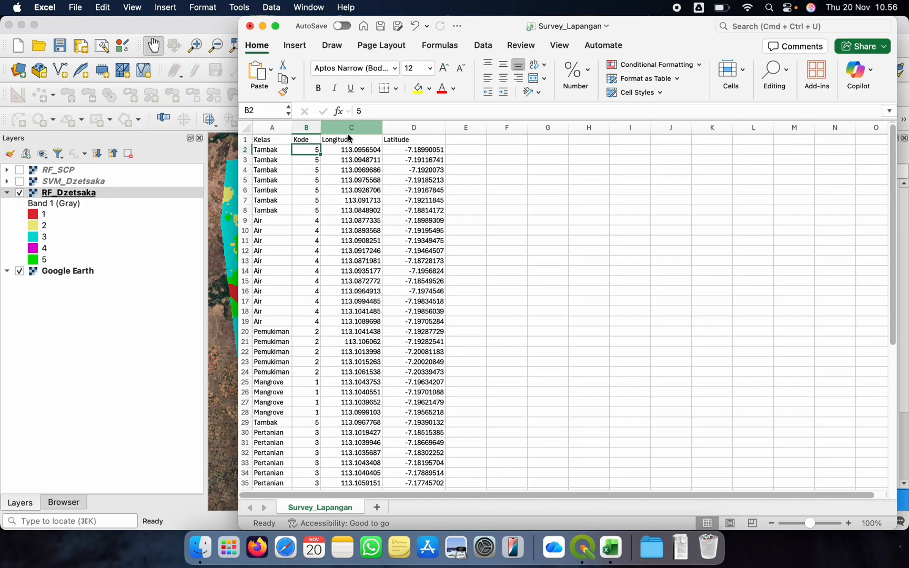
left_click(415, 216)
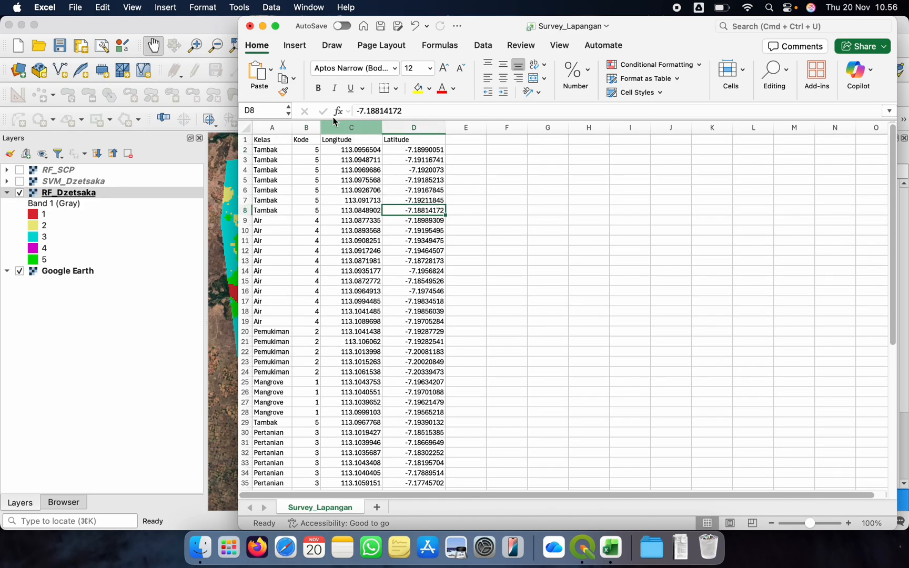
left_click(358, 320)
Save the survey table as Comma Separated Values (.csv) named Survey_Lapangan in 02_Accuracy Assesment and minimize the workbook
left_click(77, 7)
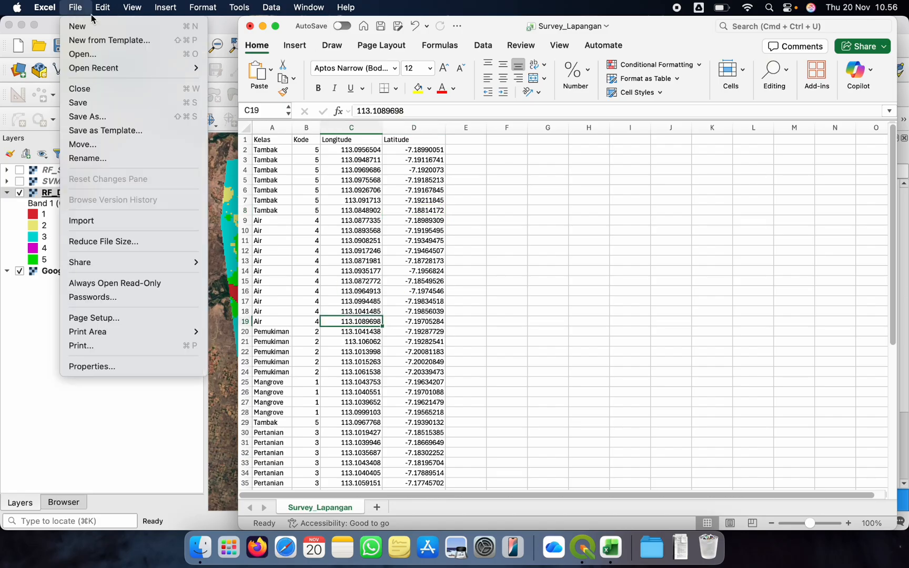
left_click(108, 117)
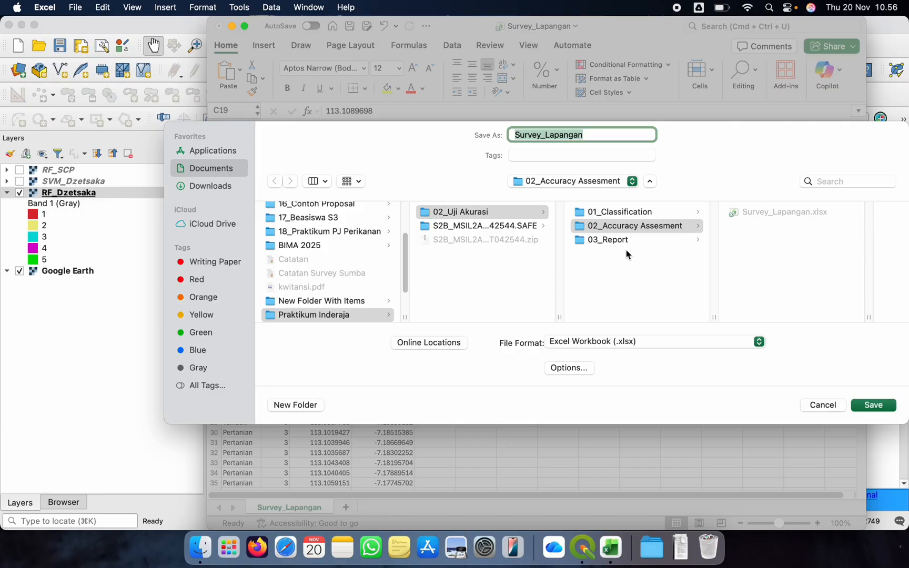
left_click(599, 341)
scroll(587, 425, "down", 5)
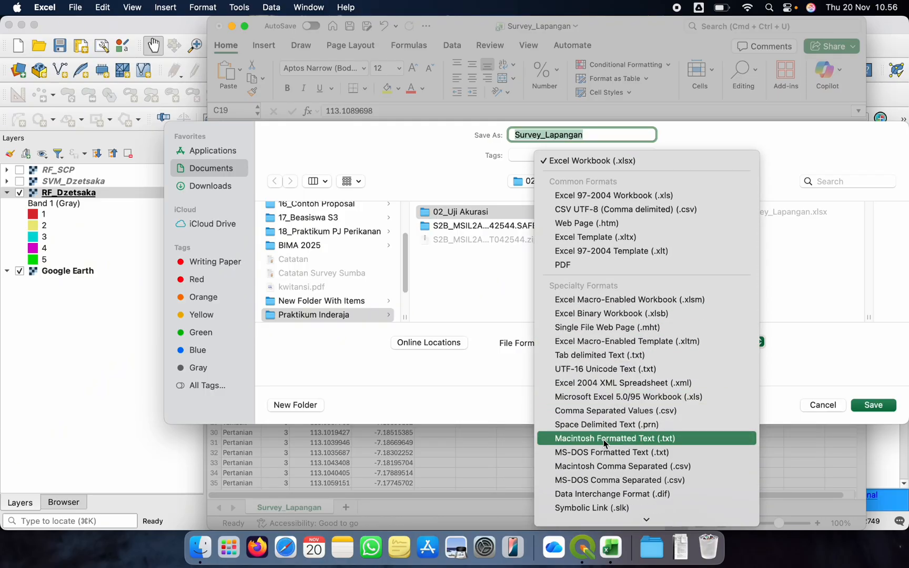
left_click(613, 411)
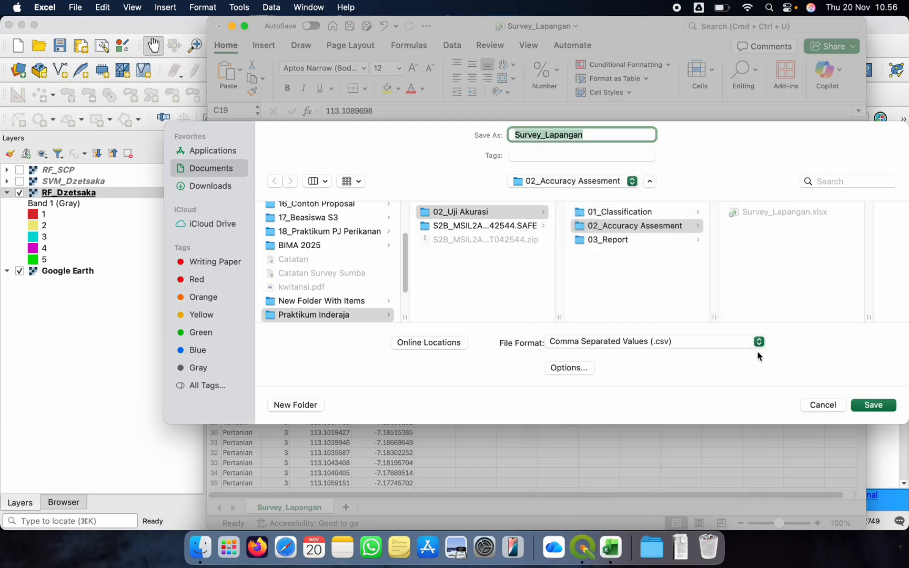
left_click(871, 406)
left_click(368, 221)
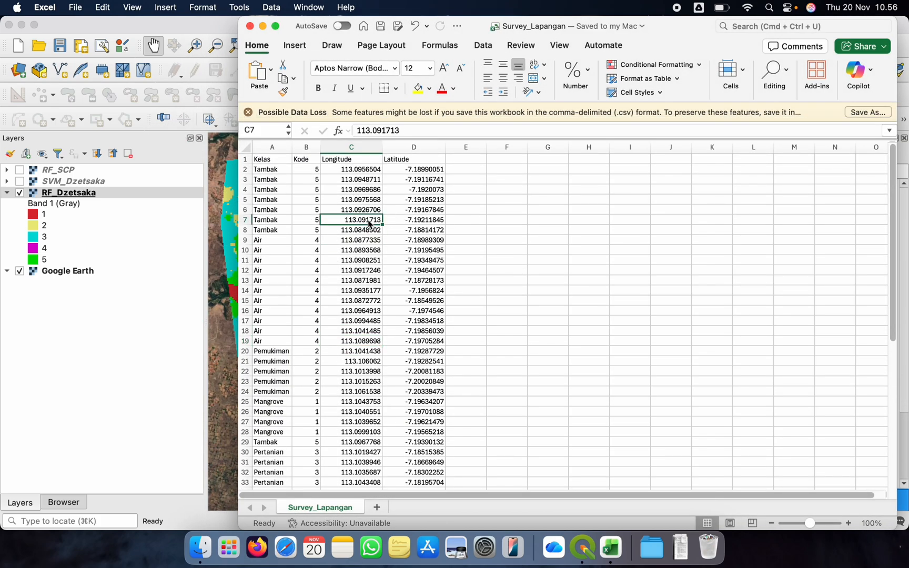
left_click(358, 187)
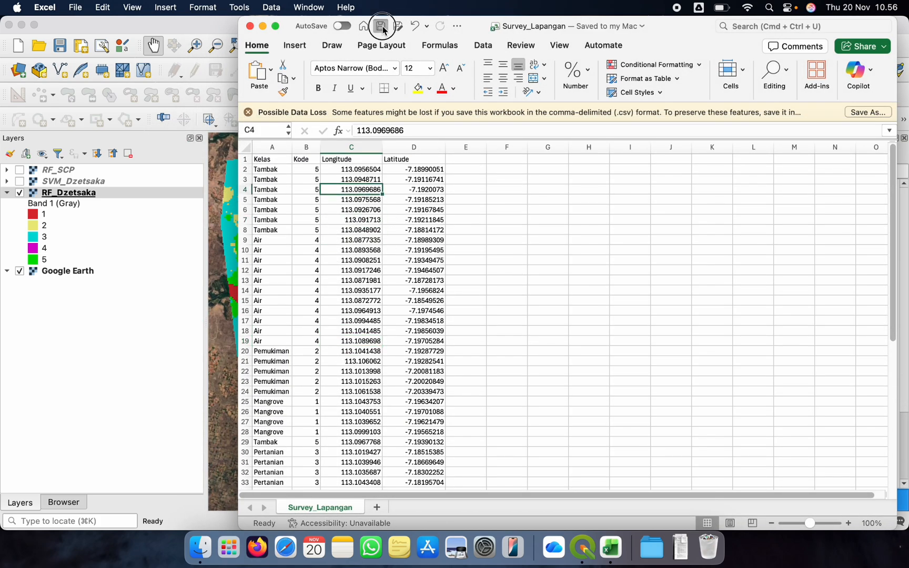
left_click(262, 26)
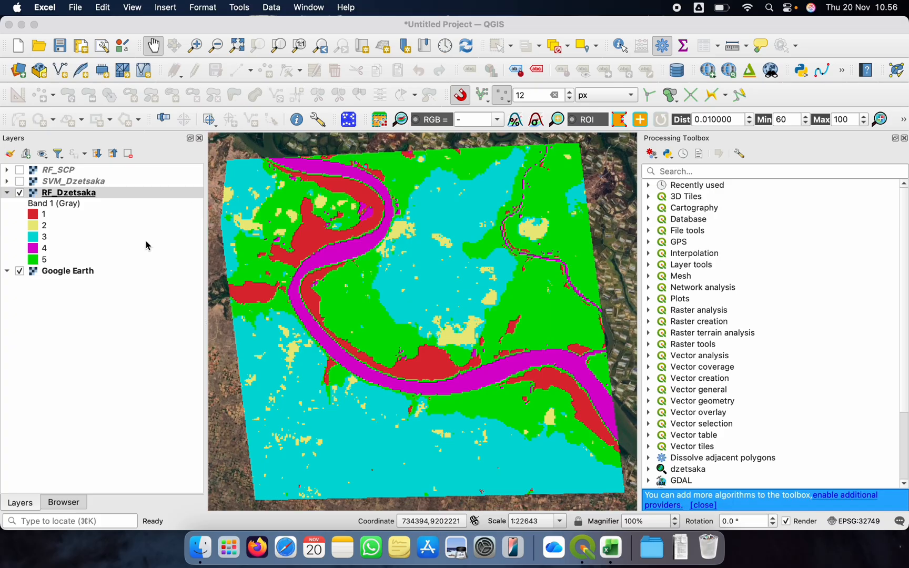
Collapse the RF_Dzetsaka legend in QGIS and choose Survey_Lapangan.csv as the source for a new delimited text layer
left_click(8, 193)
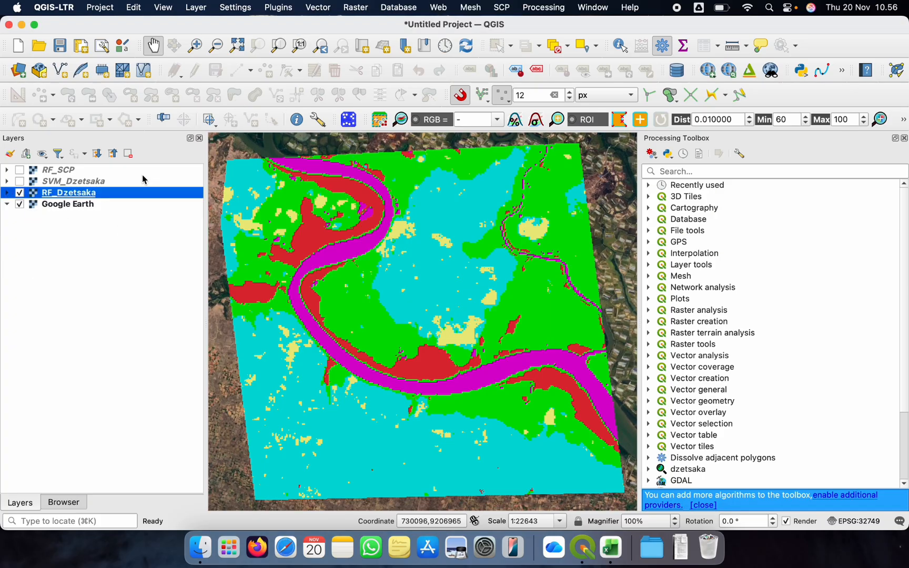
left_click(200, 8)
mouse_move(213, 42)
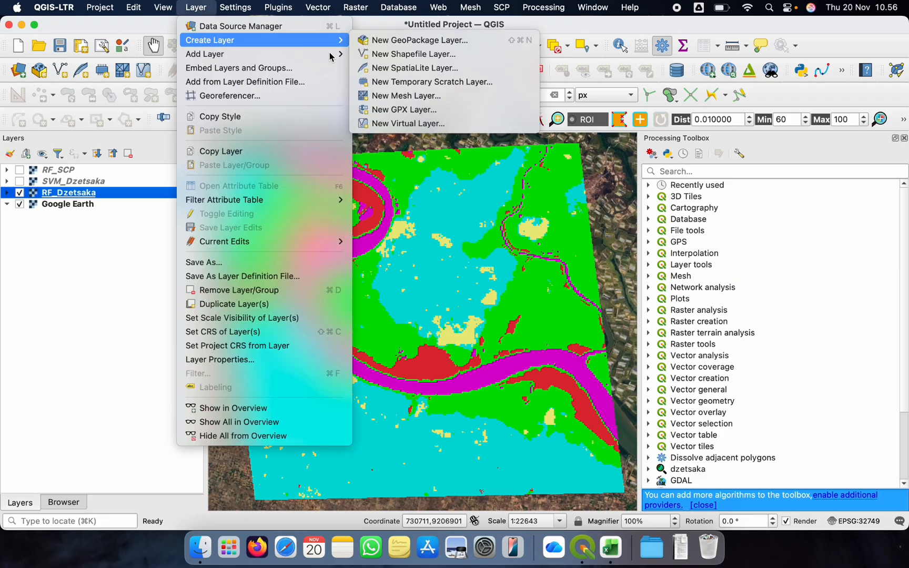
mouse_move(252, 59)
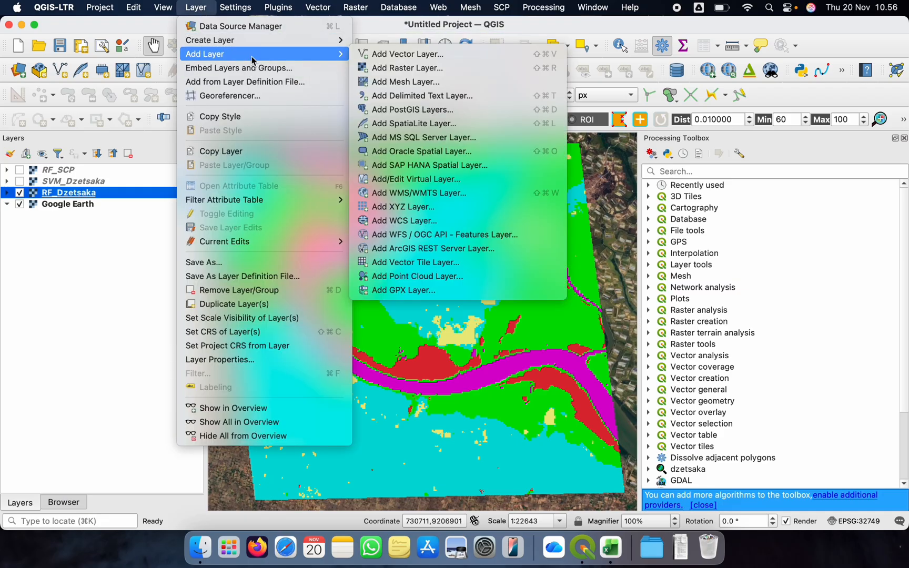
left_click(400, 96)
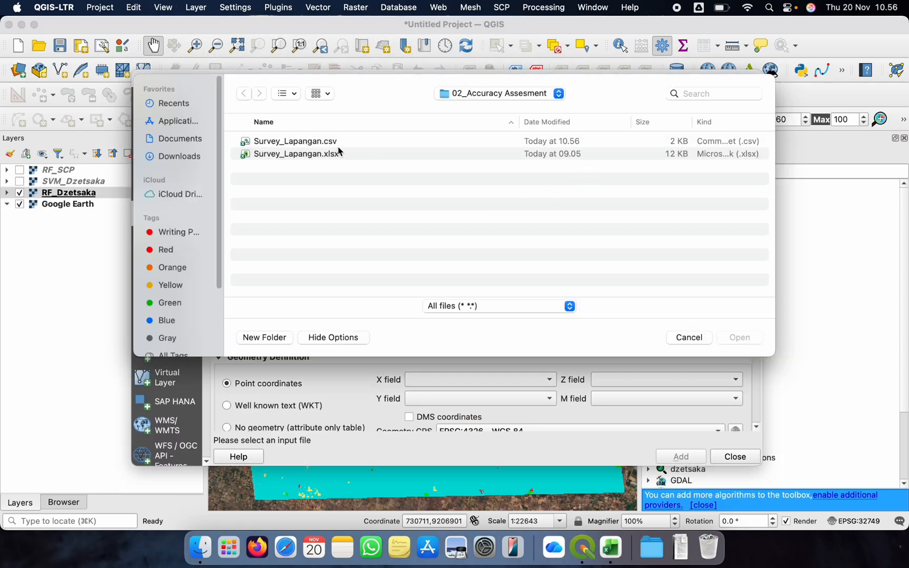
left_click(338, 142)
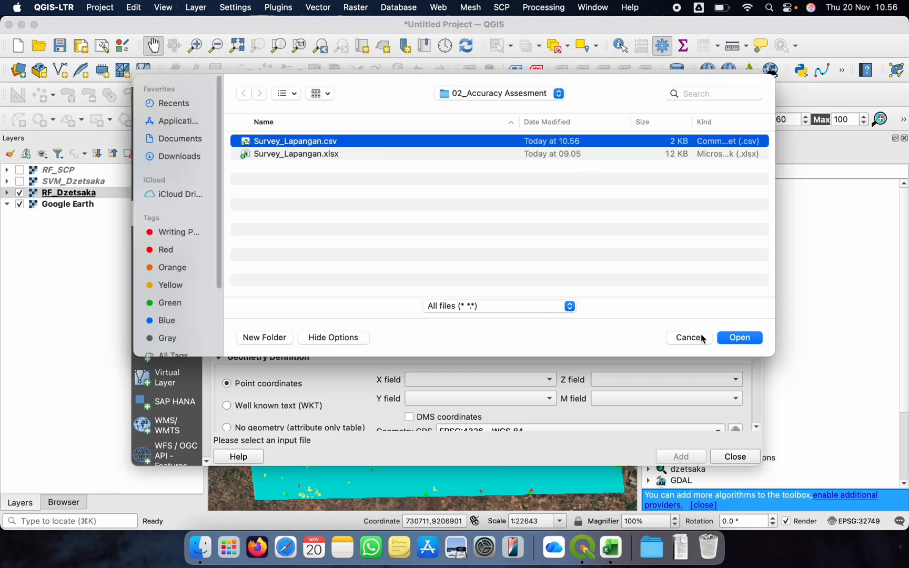
left_click(532, 93)
left_click(301, 201)
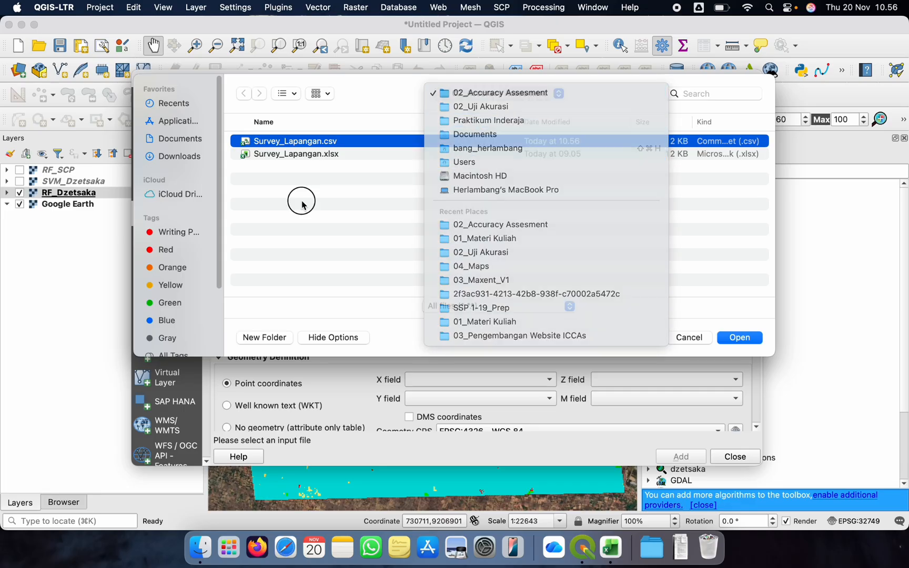
left_click(739, 338)
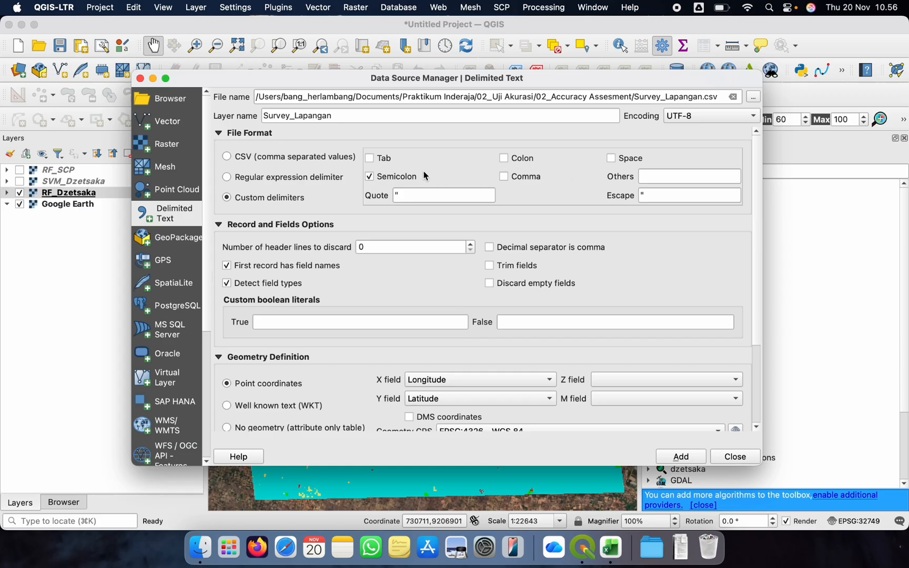
Add the delimited text layer as point coordinates with X field Longitude, Y field Latitude and CRS EPSG:4326 - WGS 84
scroll(318, 258, "down", 2)
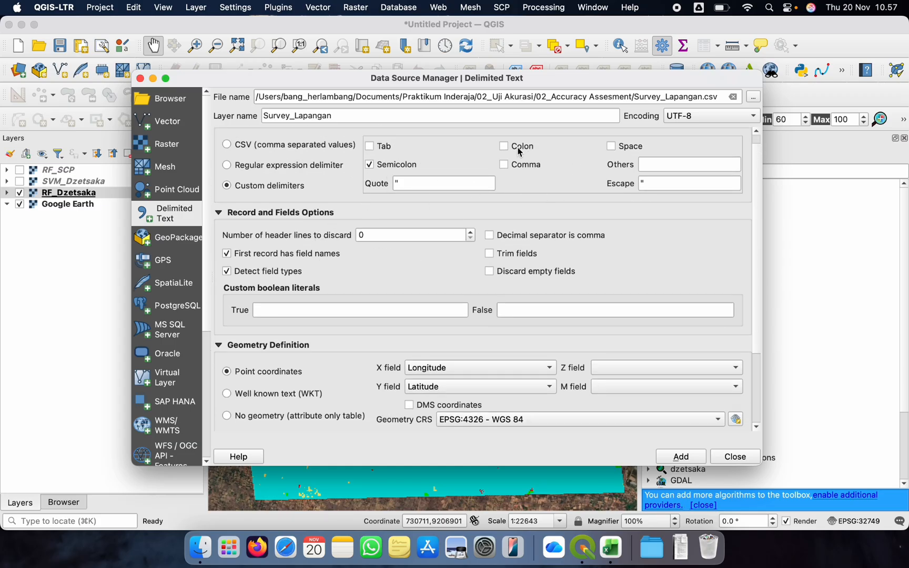
scroll(281, 240, "down", 5)
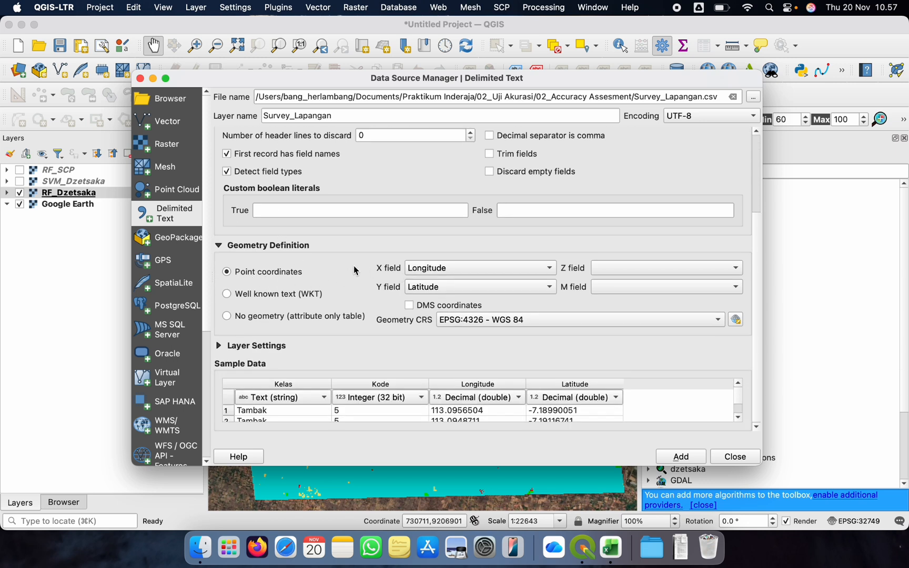
left_click(478, 267)
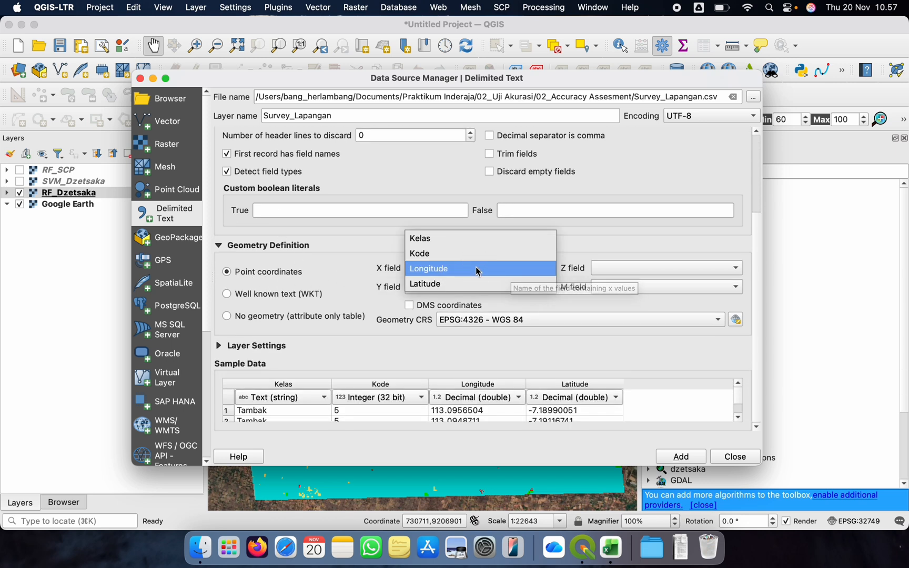
left_click(354, 271)
left_click(436, 266)
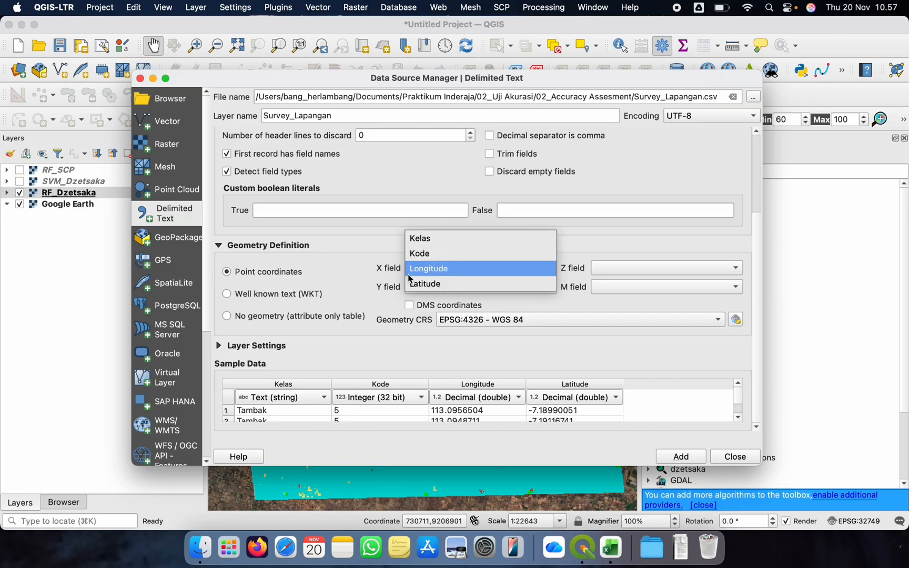
left_click(355, 269)
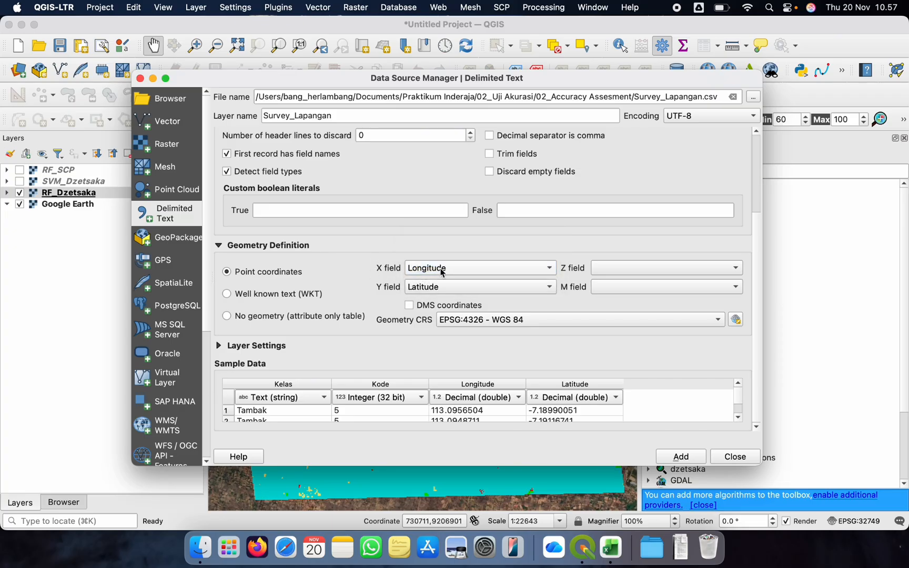
left_click(439, 269)
left_click(425, 291)
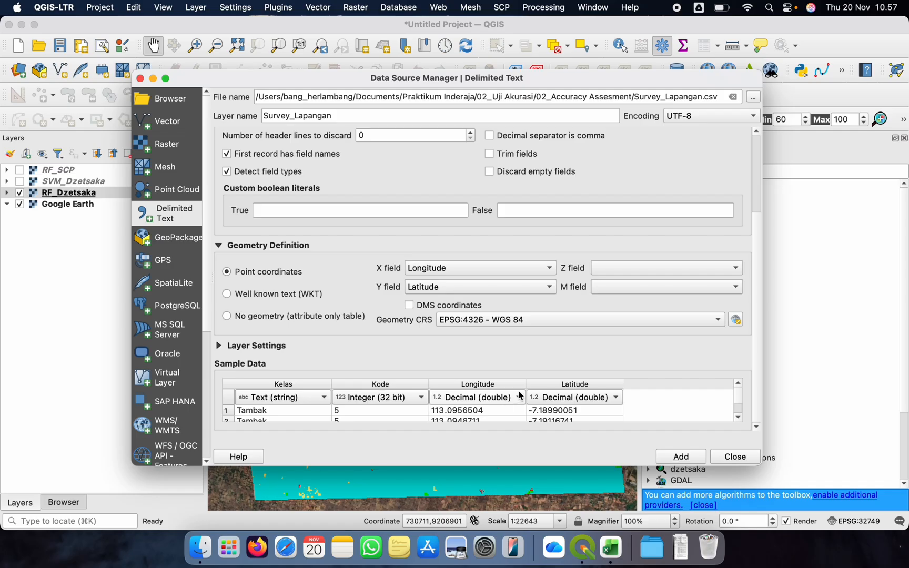
left_click(680, 457)
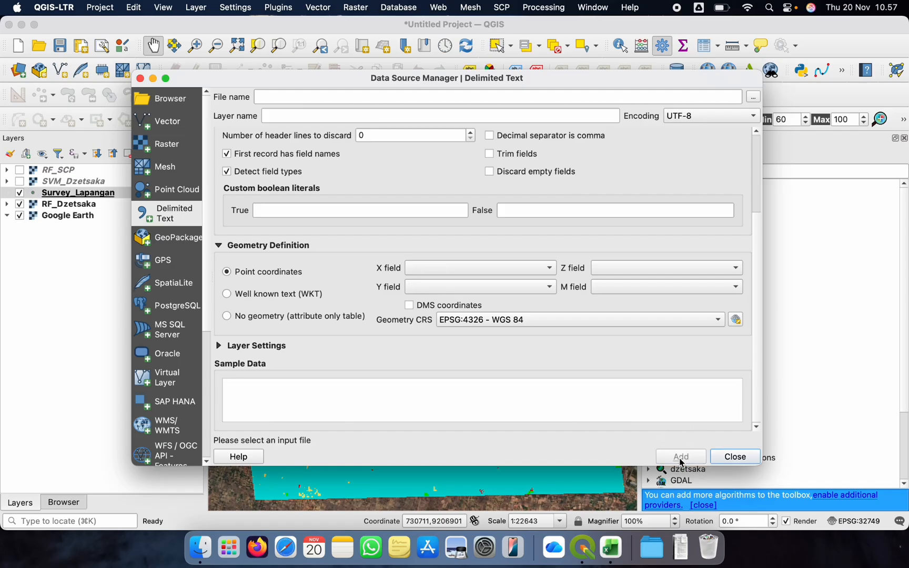
left_click(734, 457)
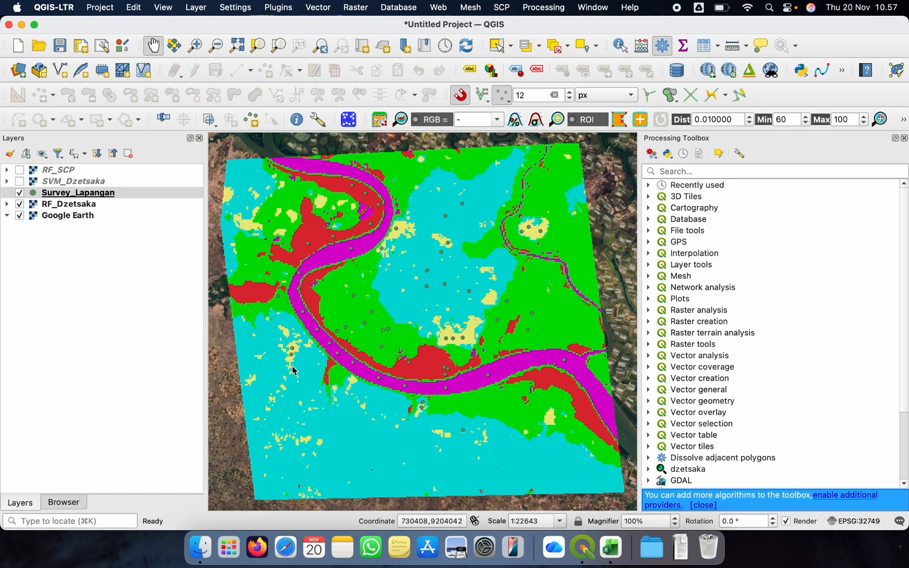
Export the Survey_Lapangan point layer as an ESRI Shapefile named Survey_Lapangan in 02_Accuracy Assesment and add it to the map
right_click(57, 198)
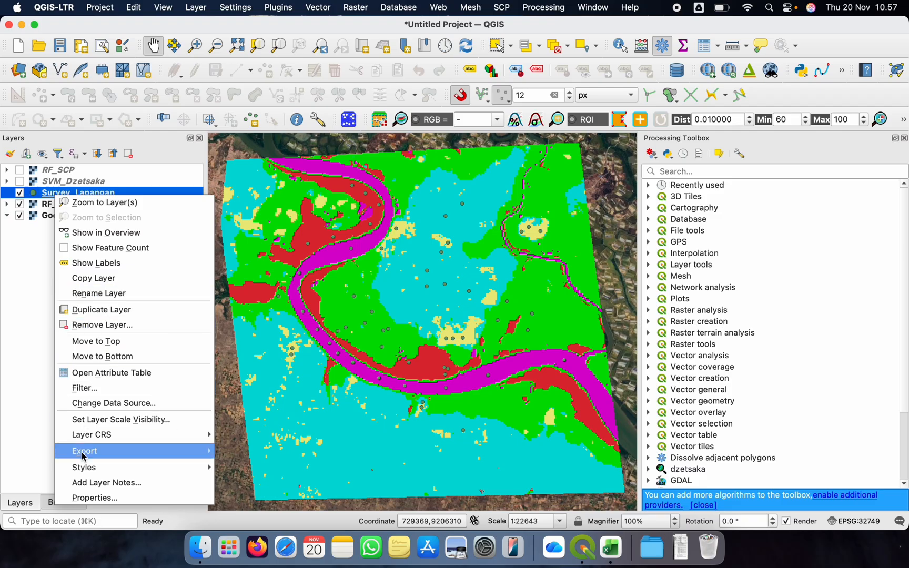
mouse_move(113, 454)
left_click(272, 450)
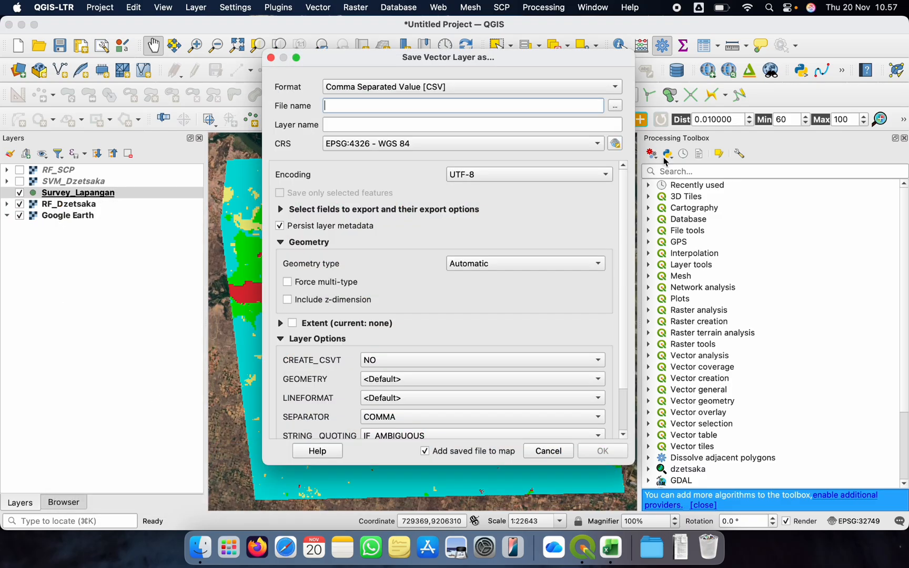
left_click(608, 87)
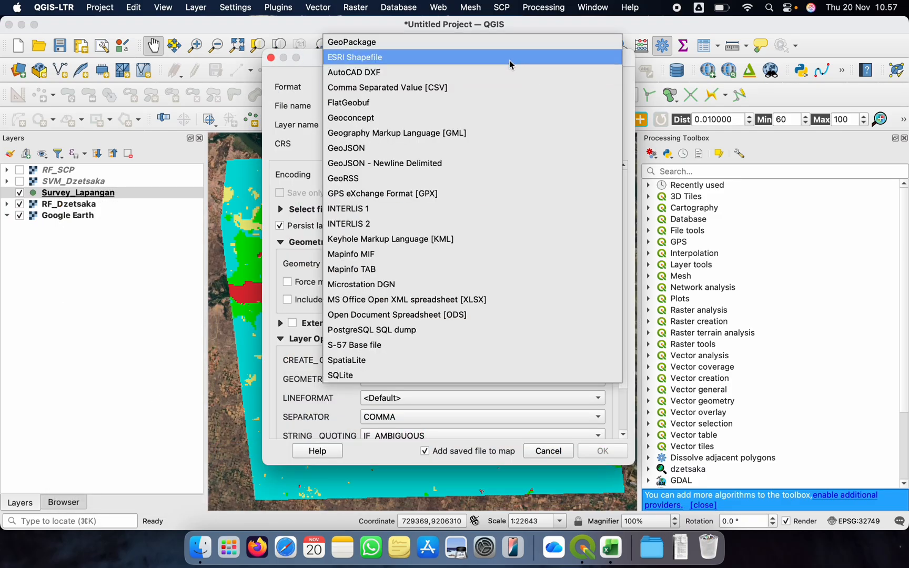
left_click(526, 58)
left_click(617, 108)
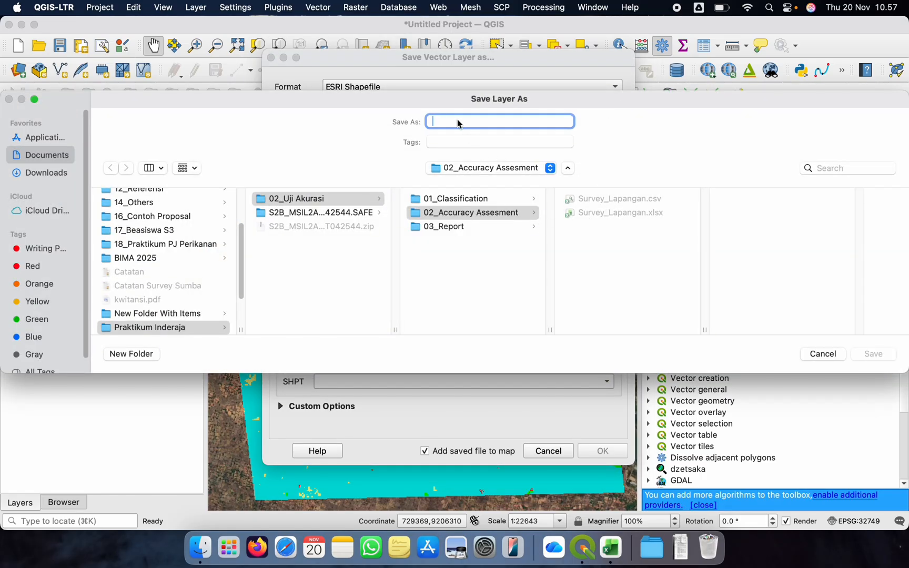
type("Survey_Lapangan")
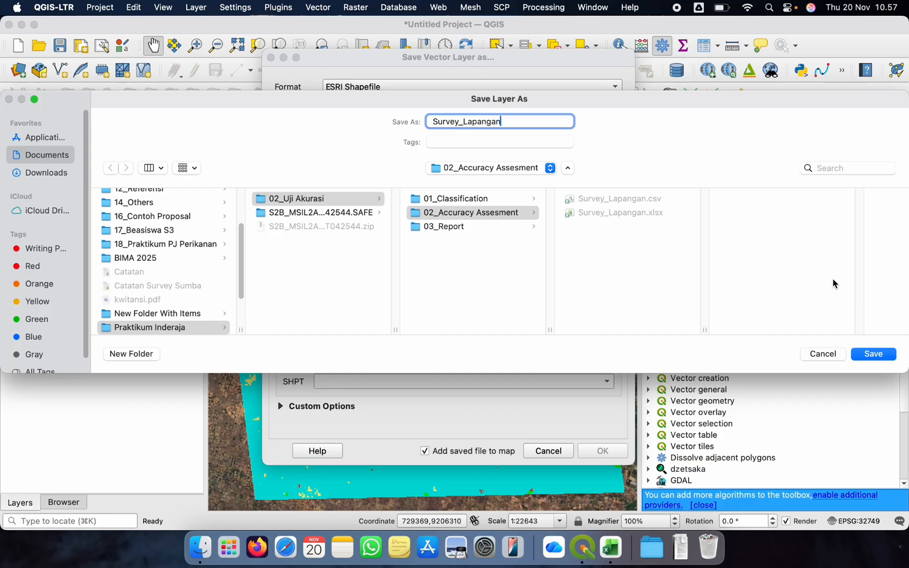
left_click(873, 354)
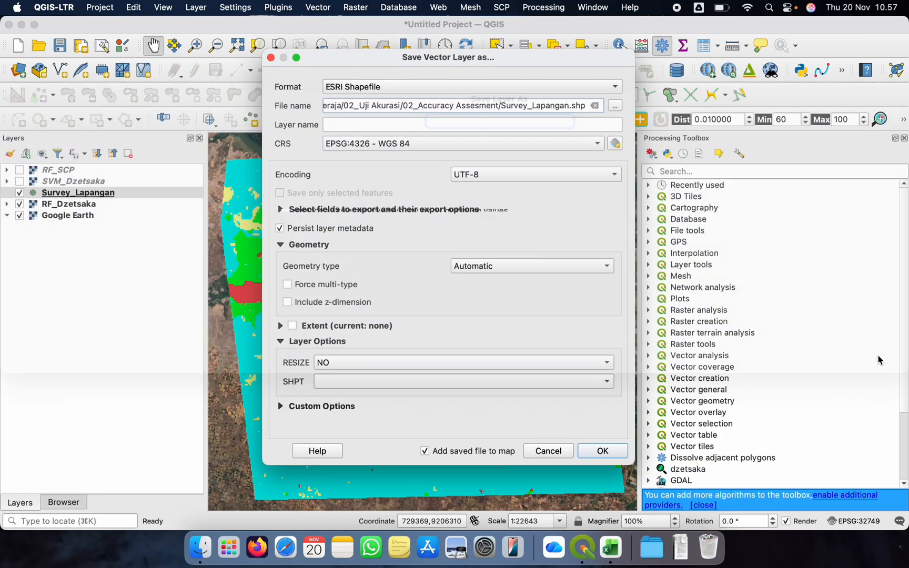
left_click(601, 452)
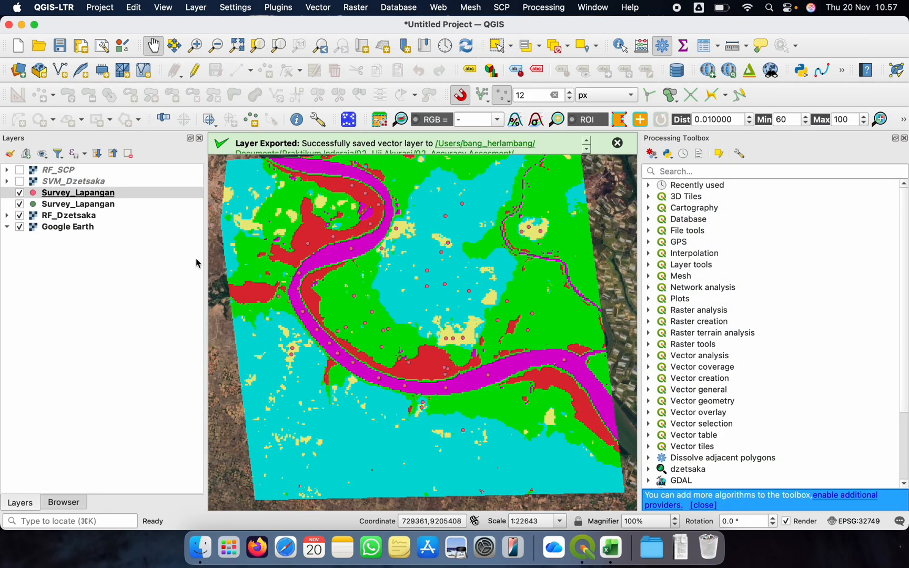
Remove the CSV-based Survey_Lapangan layer, keeping the shapefile one, and hide the RF_Dzetsaka layer
left_click(46, 209)
right_click(80, 209)
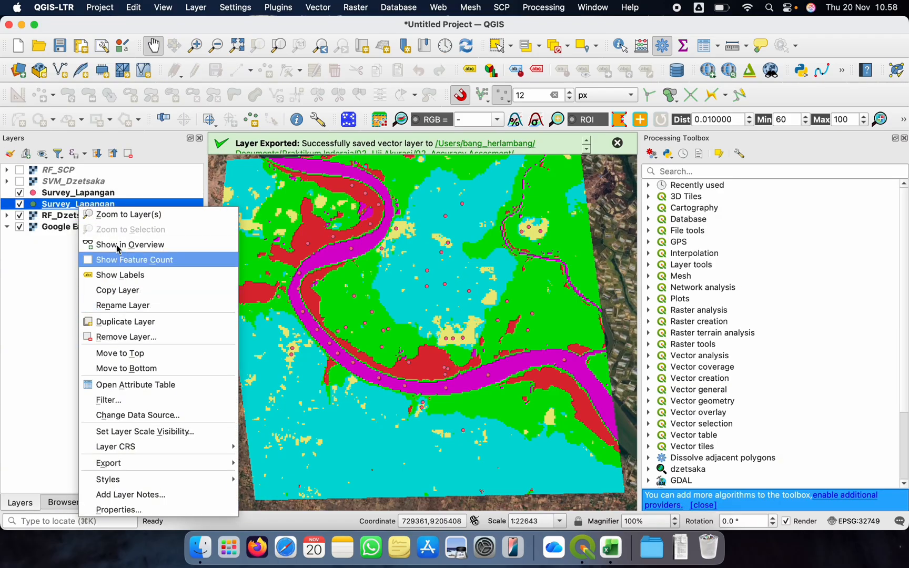
left_click(59, 198)
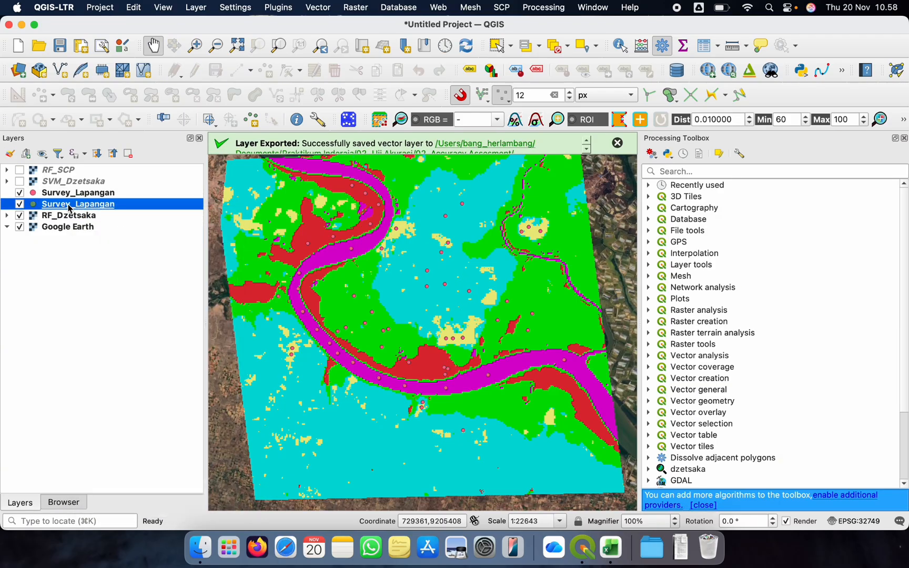
right_click(70, 209)
left_click(108, 334)
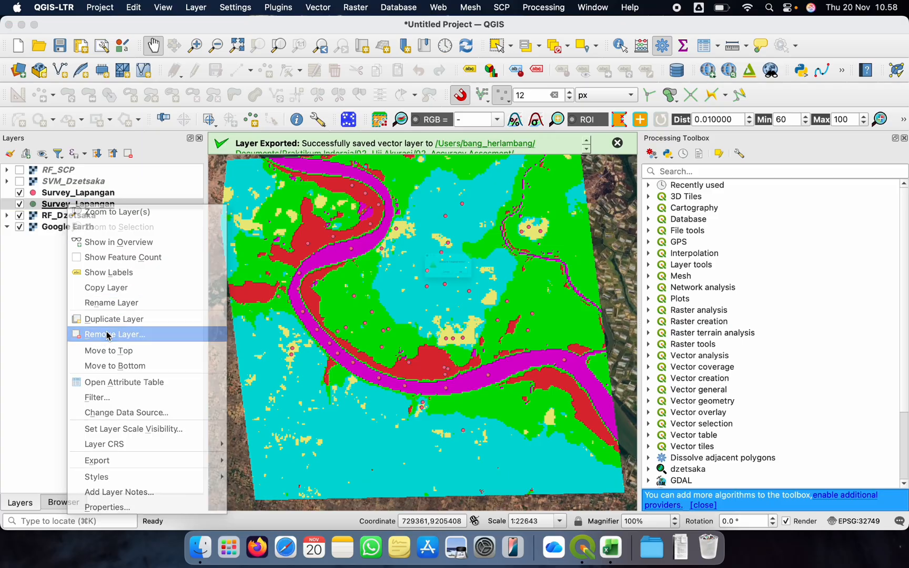
left_click(496, 290)
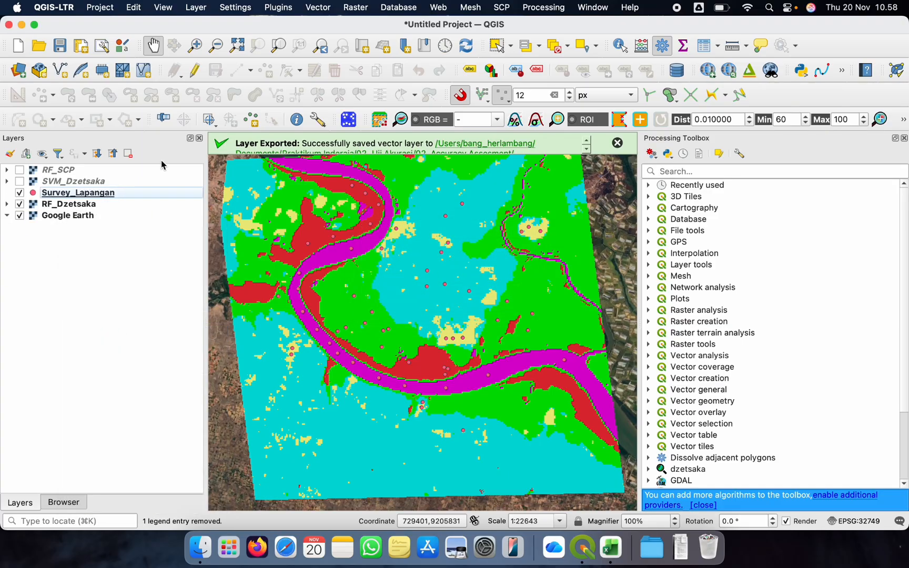
left_click(75, 194)
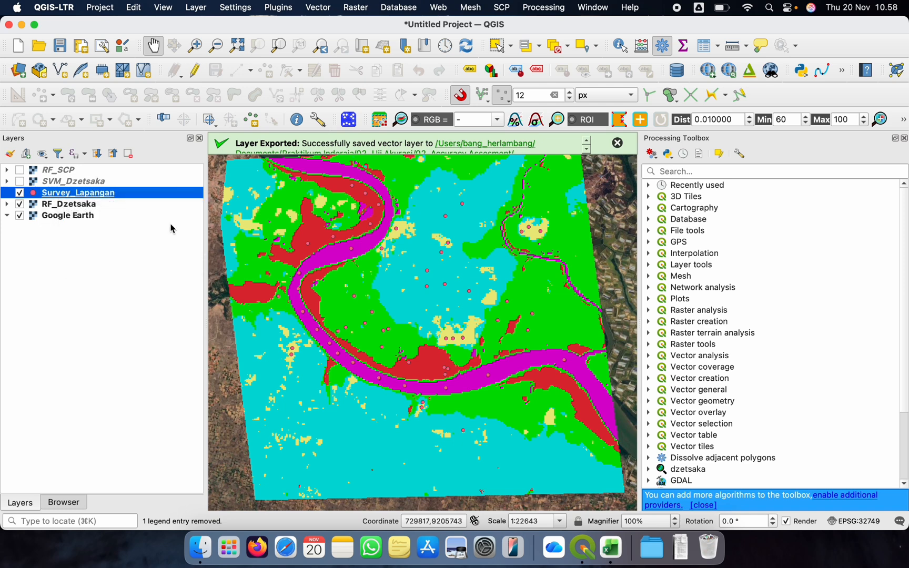
left_click(20, 208)
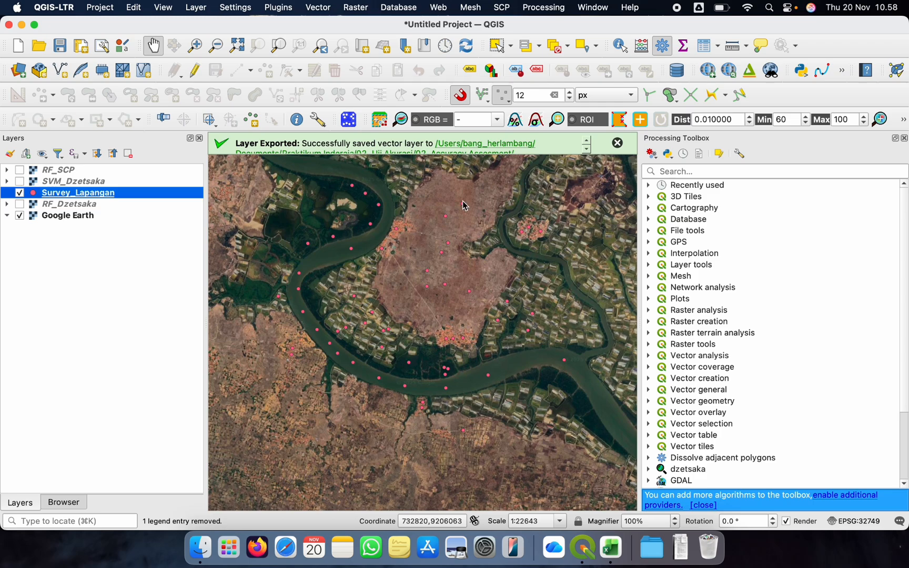
Review the class, code and coordinate values in the attribute table of the Survey_Lapangan layer
right_click(102, 193)
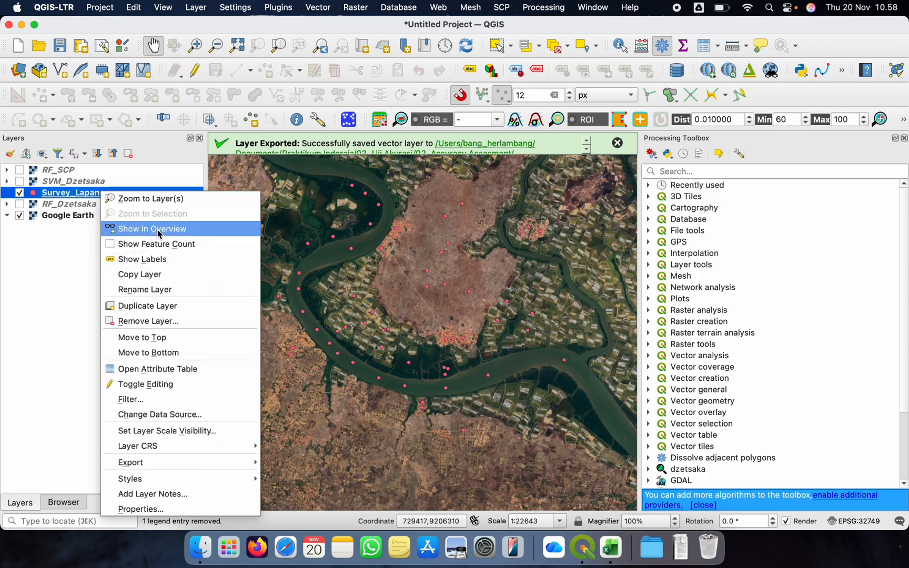
left_click(136, 371)
scroll(58, 196, "down", 10)
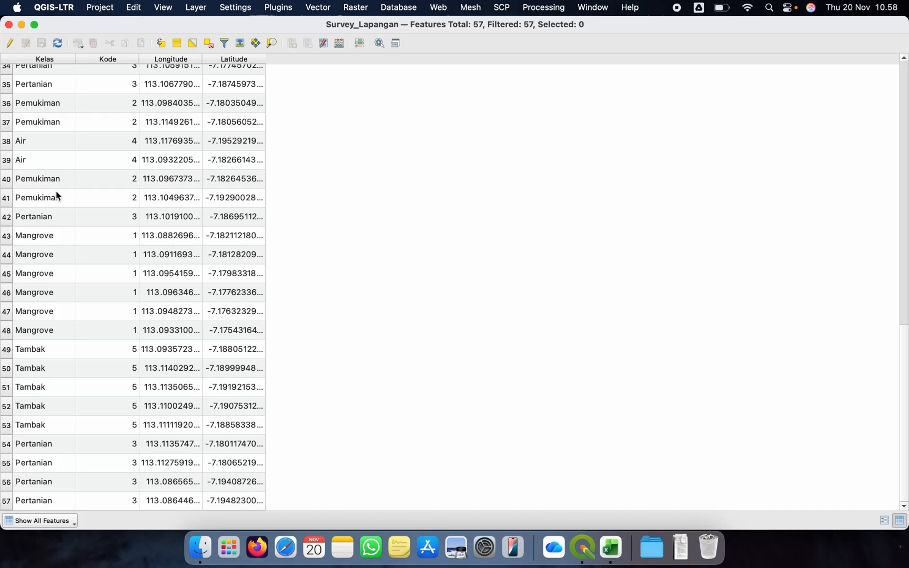
scroll(33, 133, "up", 10)
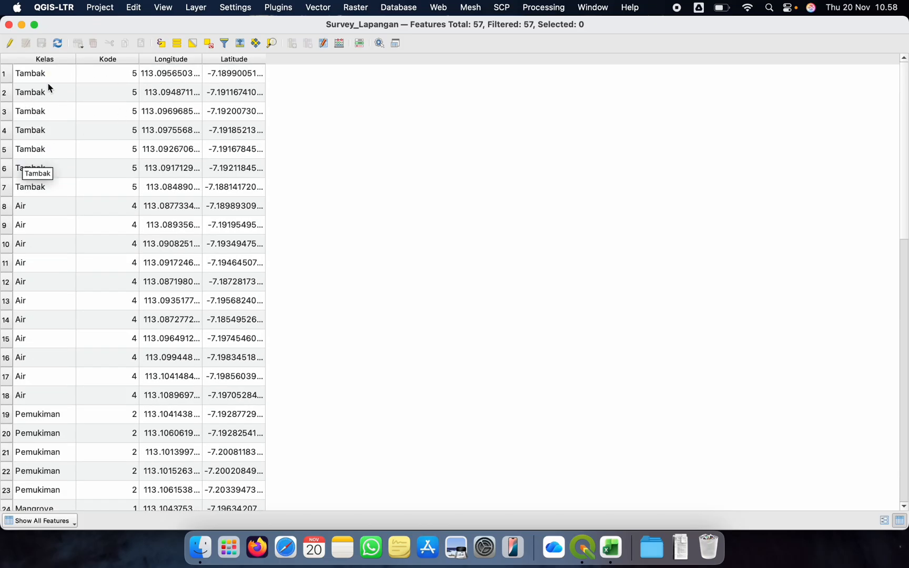
left_click(9, 25)
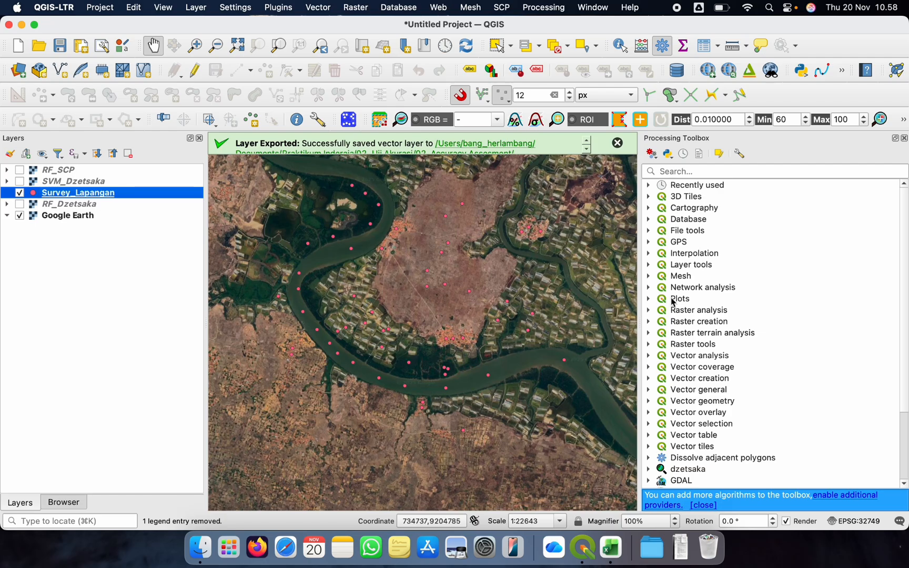
Move the Survey_Lapangan point layer above RF_SCP in the layer order and keep it selected
left_click(59, 185)
left_click(64, 196)
left_click(671, 172)
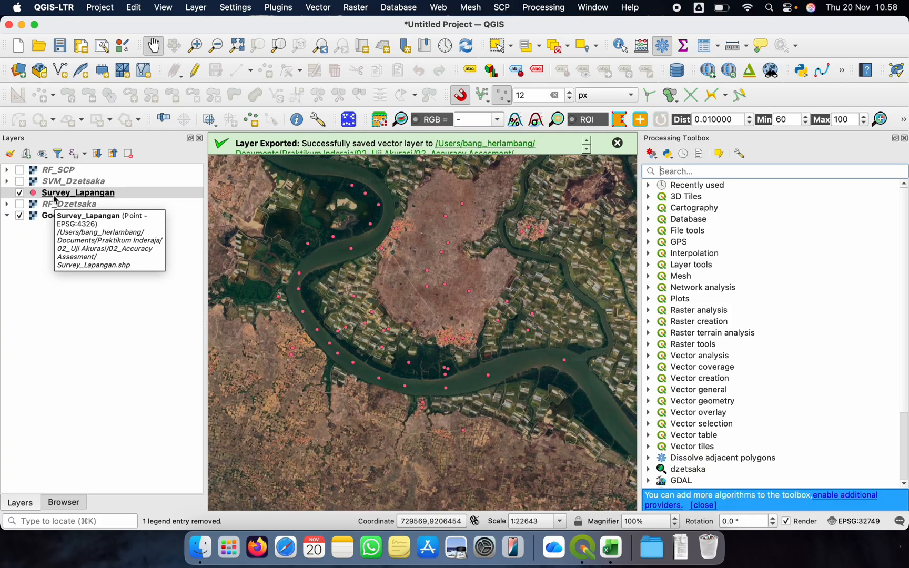
left_click_drag(80, 191, 80, 169)
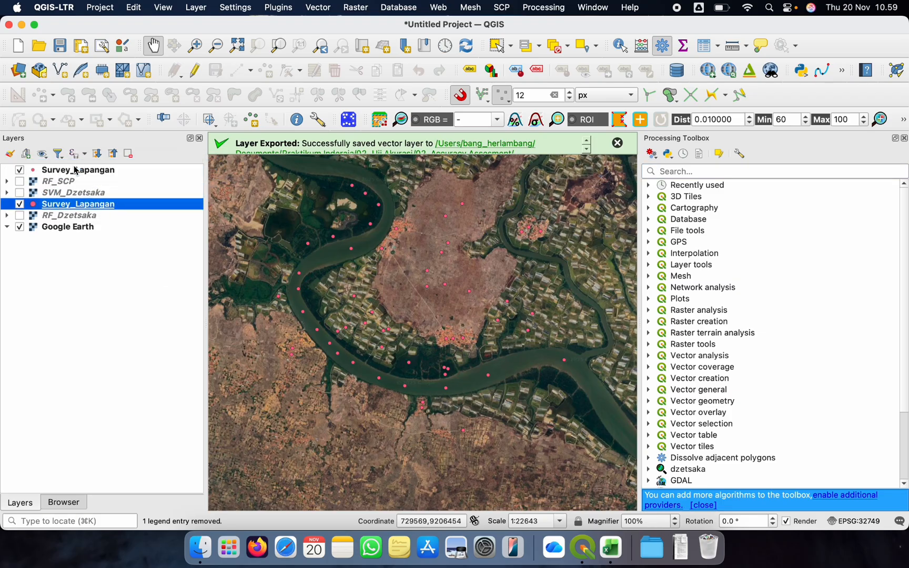
left_click(696, 173)
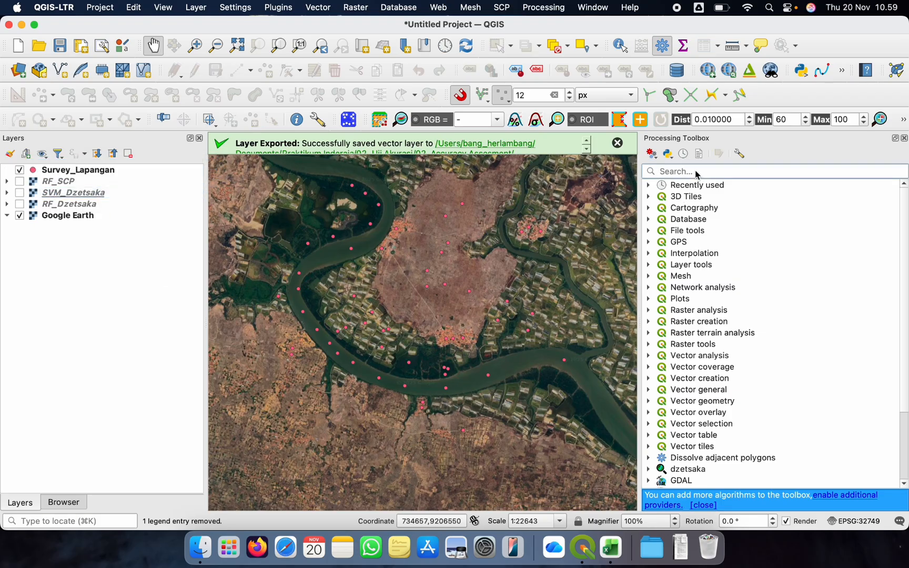
type("p")
key("BackSpace")
left_click(70, 172)
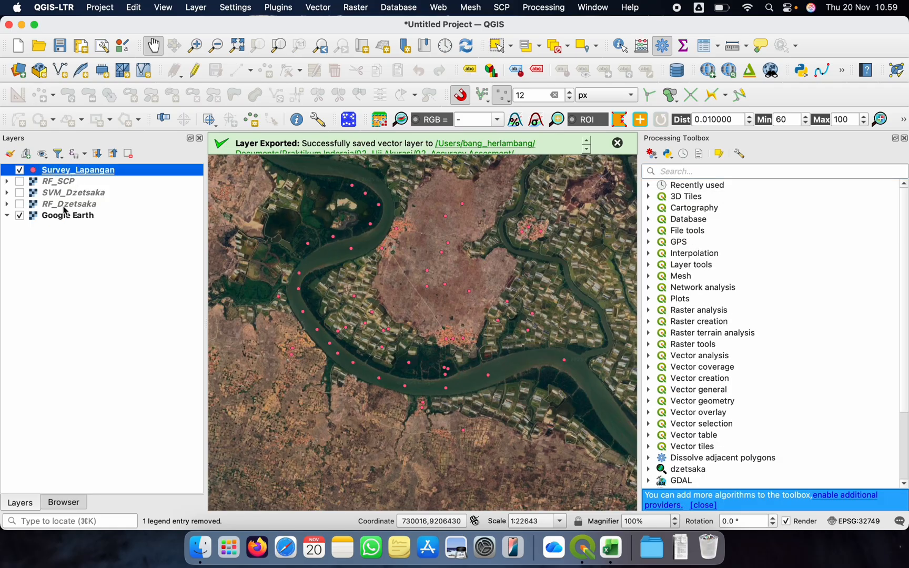
Examine the RF_Dzetsaka layer's information, including its band statistics, pixel size and coordinate reference system
double_click(64, 206)
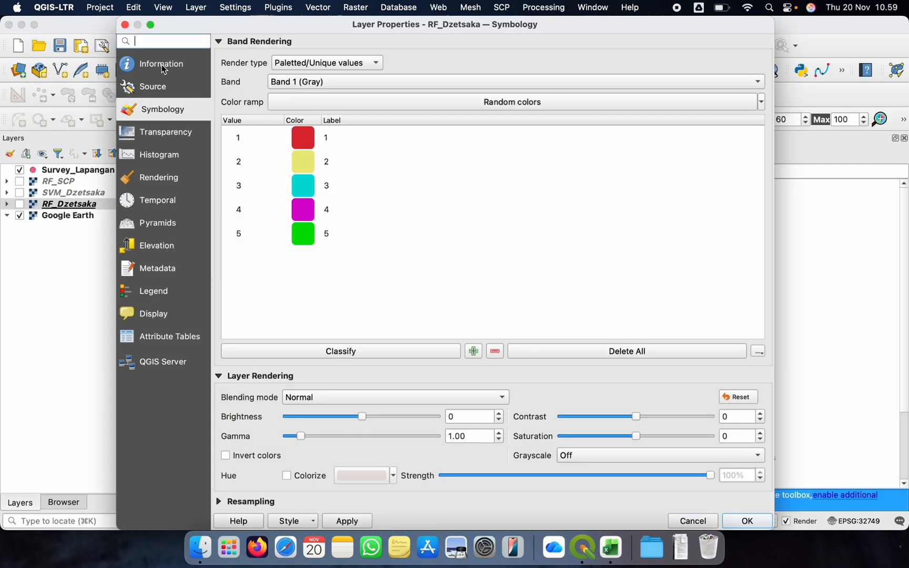
left_click(164, 69)
scroll(372, 309, "down", 2)
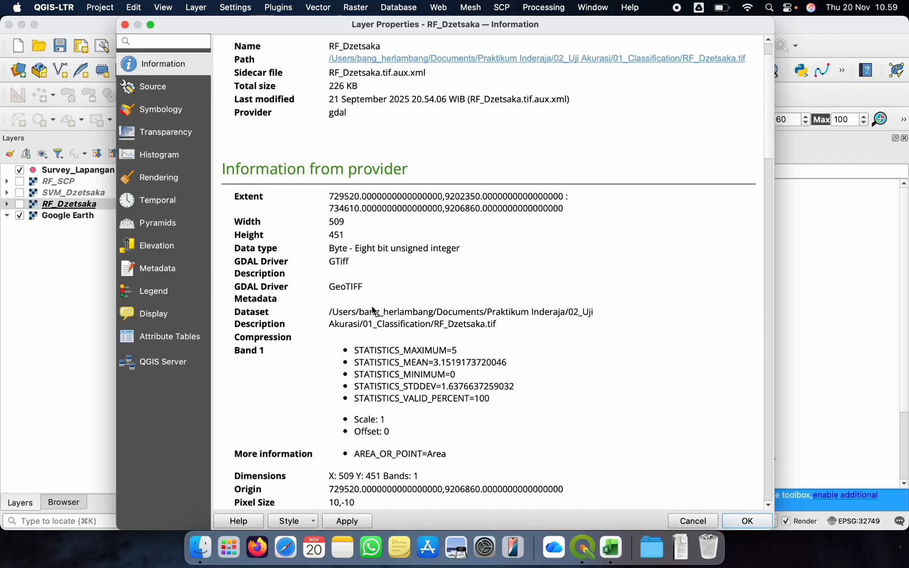
scroll(372, 309, "down", 5)
scroll(372, 309, "up", 8)
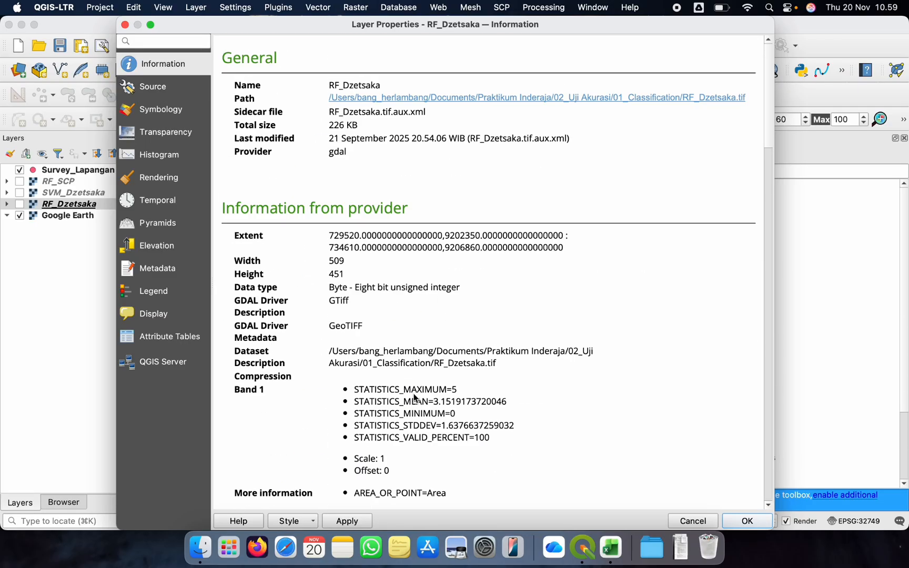
scroll(414, 399, "down", 10)
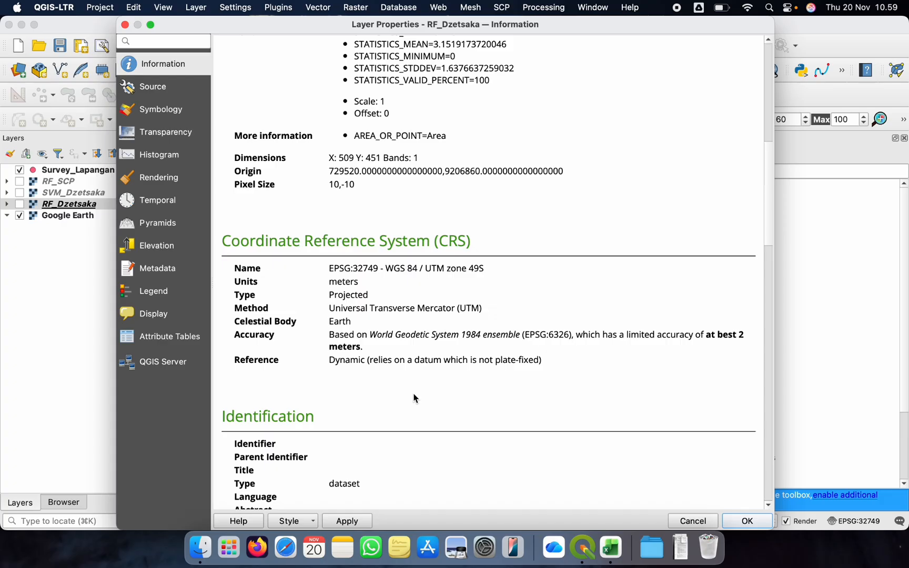
scroll(414, 399, "up", 8)
scroll(414, 399, "down", 3)
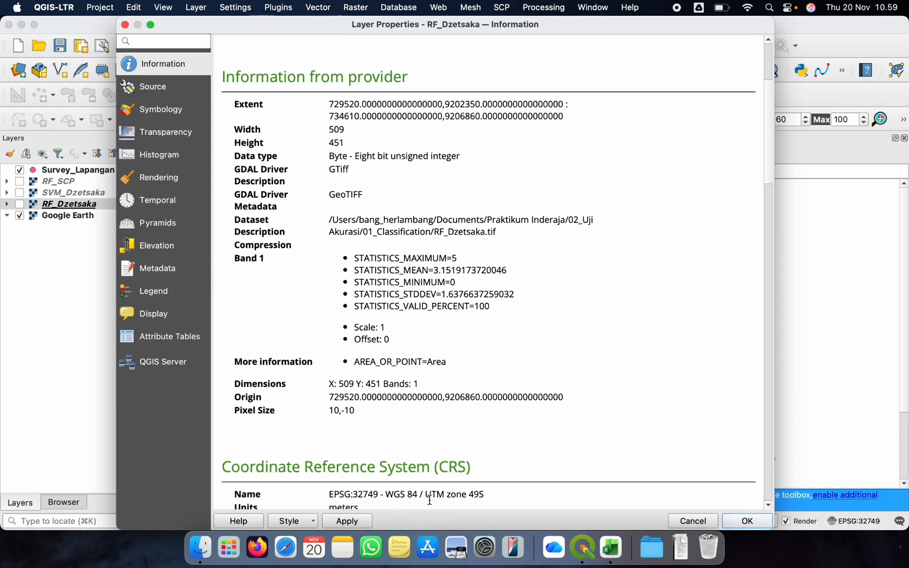
left_click(124, 24)
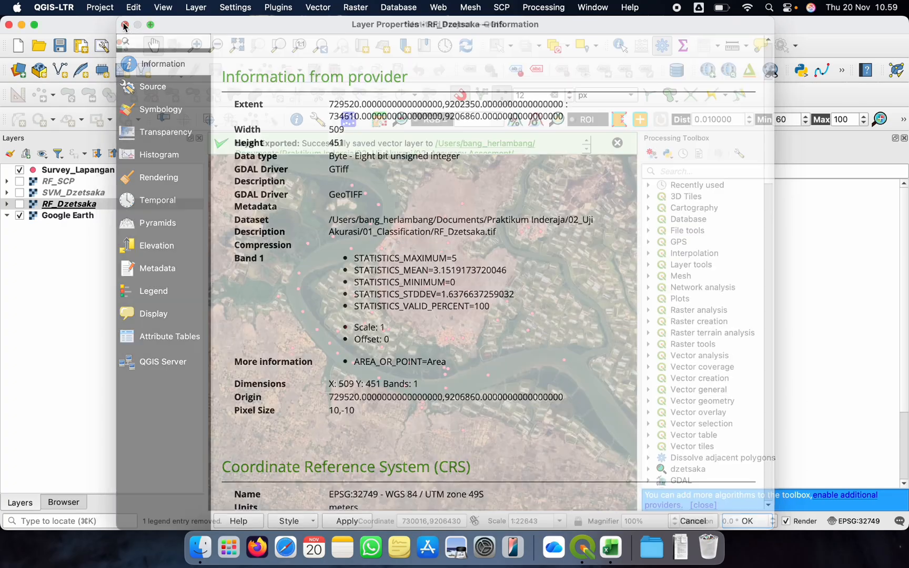
Examine the SVM_Dzetsaka layer's information for its pixel size and coordinate reference system
double_click(65, 193)
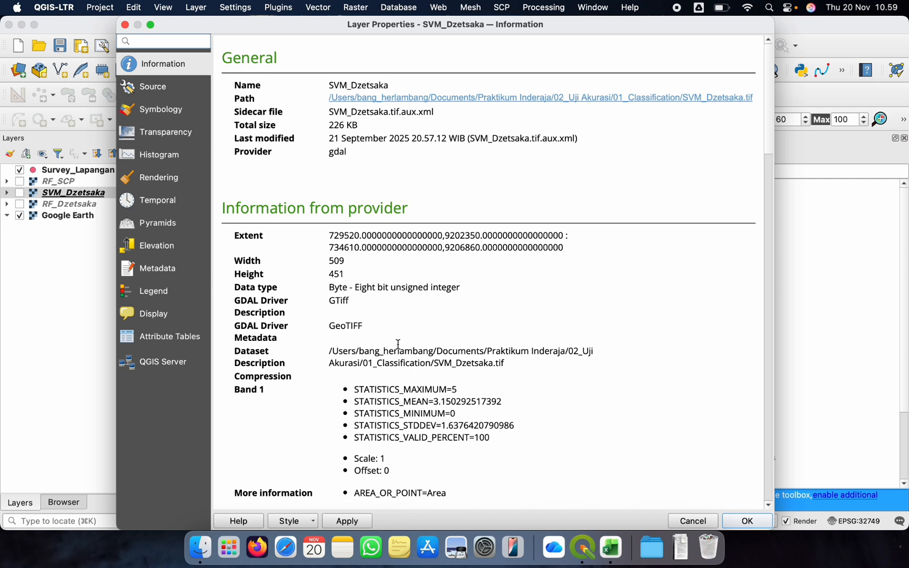
scroll(398, 344, "down", 3)
scroll(398, 344, "up", 3)
scroll(398, 345, "down", 10)
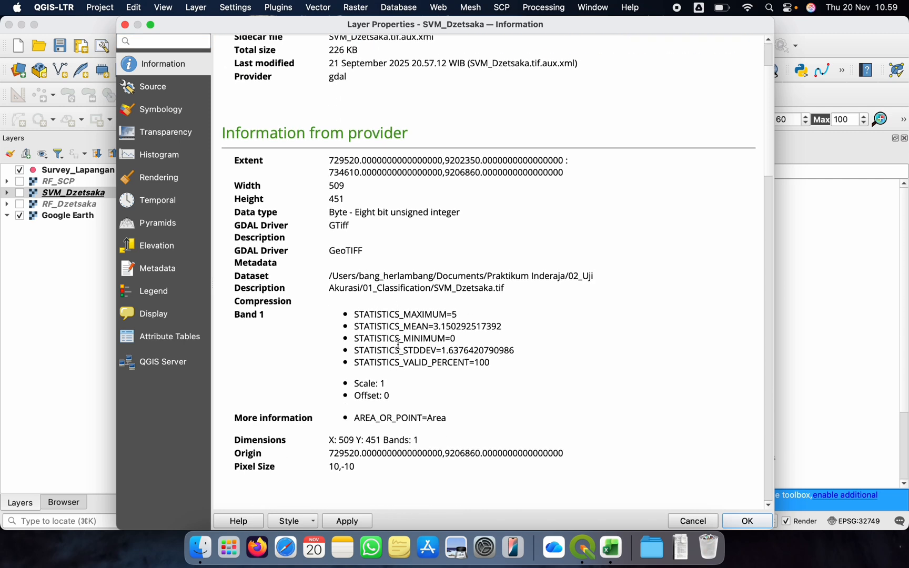
scroll(398, 344, "down", 1)
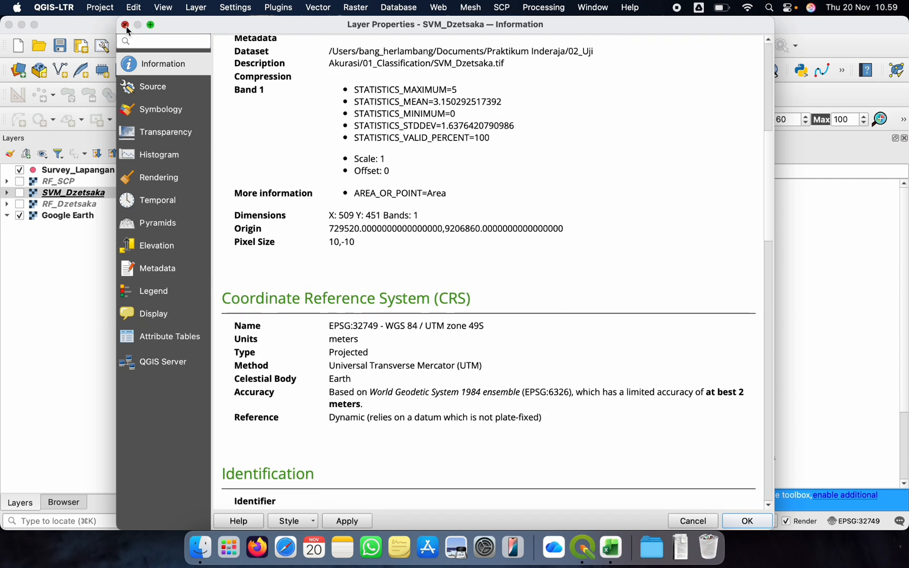
left_click(125, 25)
Select the Survey_Lapangan layer, then close and reopen the Processing Toolbox
left_click(65, 170)
left_click(714, 175)
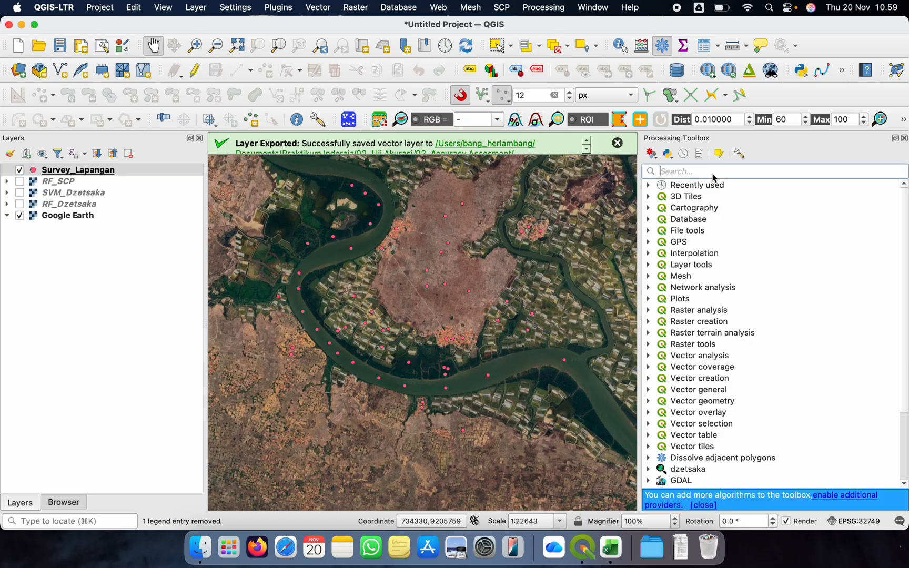
left_click(904, 138)
left_click(545, 8)
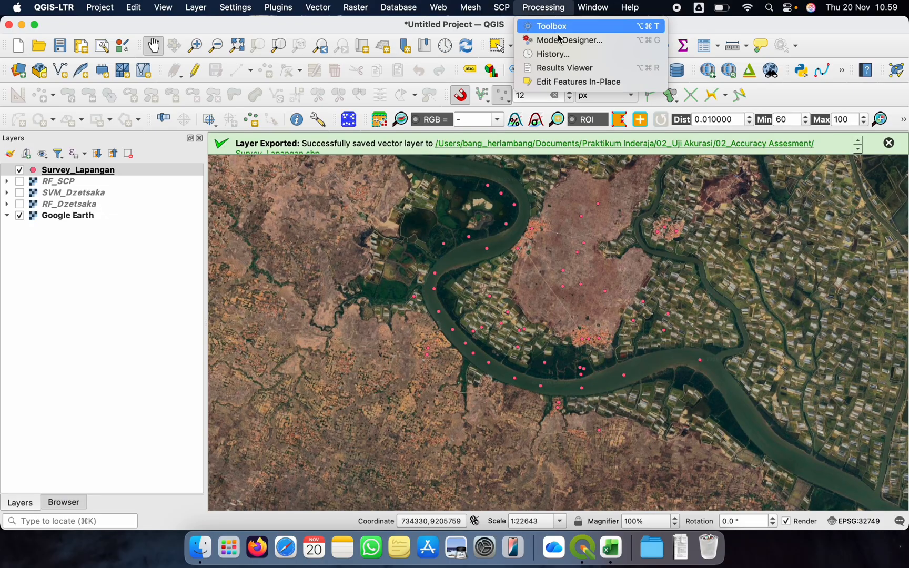
left_click(561, 25)
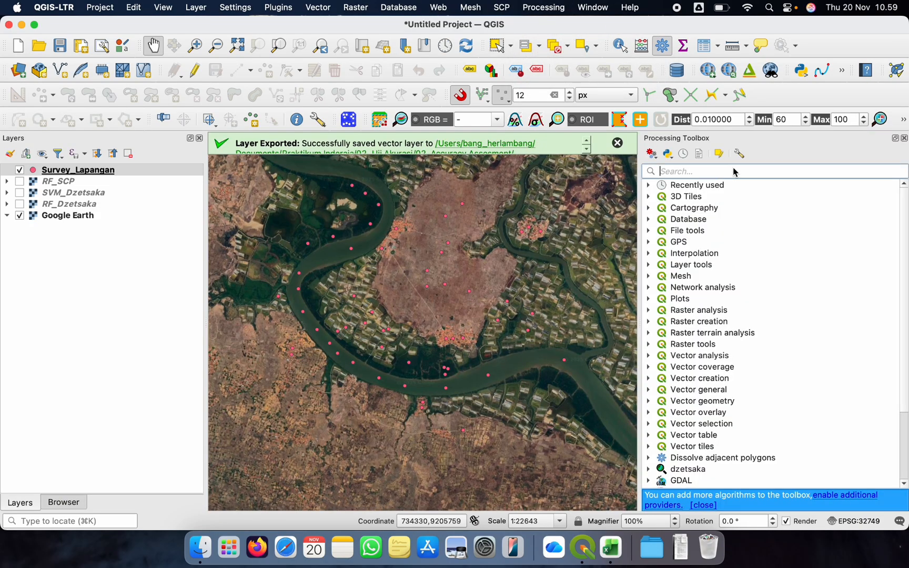
type("UTM")
key("BackSpace")
key("BackSpace")
key("BackSpace")
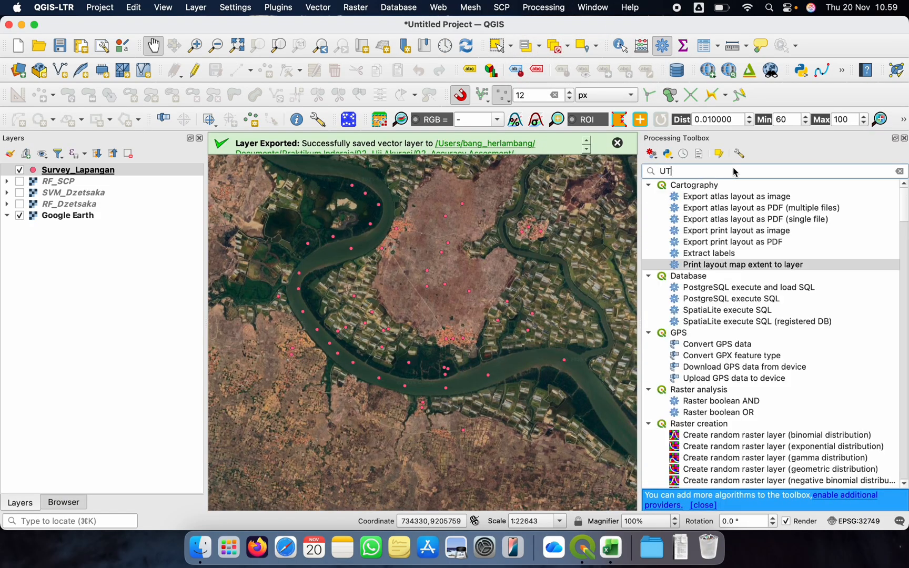
Find Reproject layer by searching for Warp, reproject Survey_Lapangan to EPSG:32749 - WGS 84 / UTM zone 49S as a temporary layer, and hide the original
type("Warp")
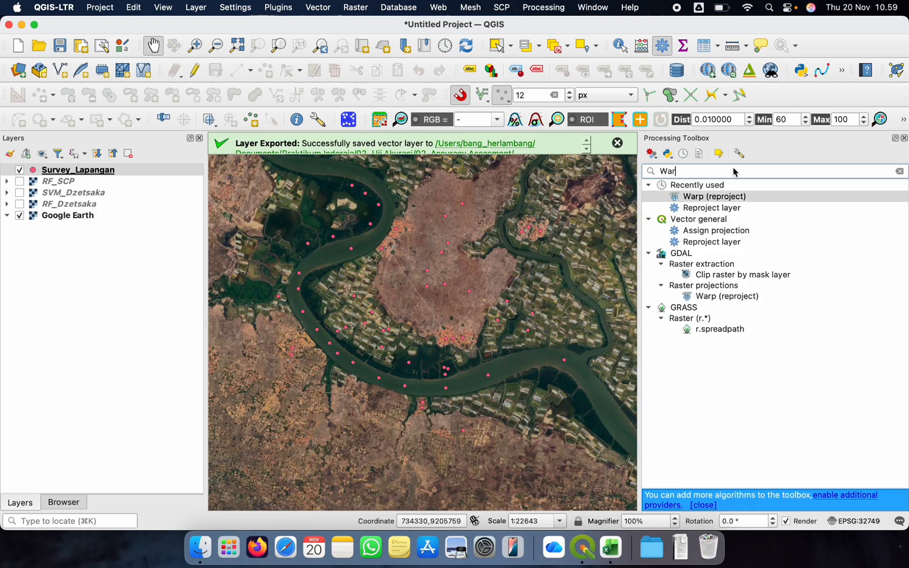
left_click(713, 210)
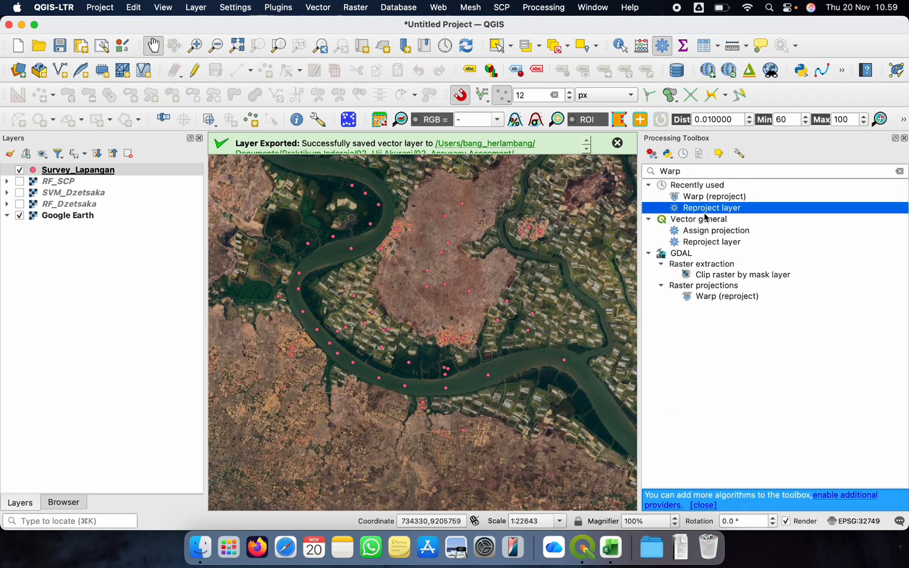
left_click(699, 242)
double_click(717, 244)
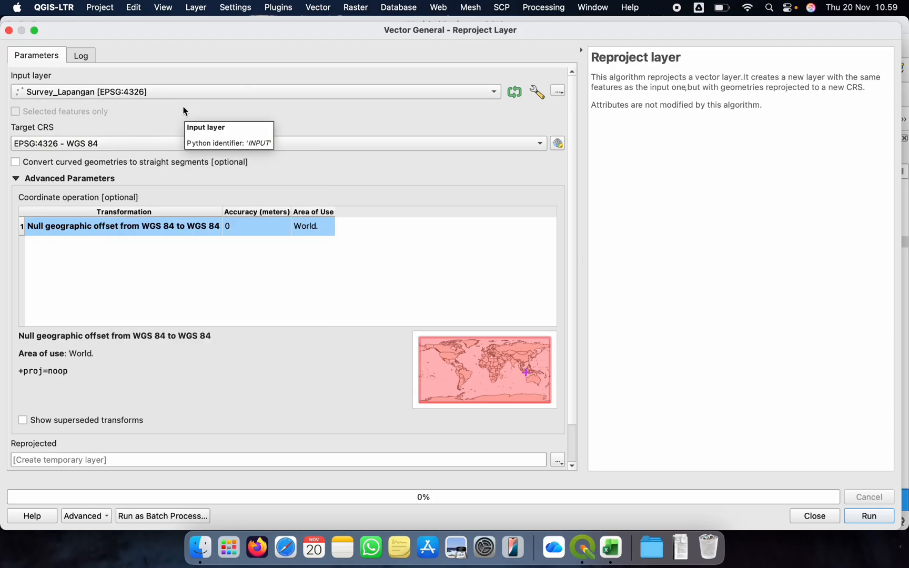
left_click(85, 144)
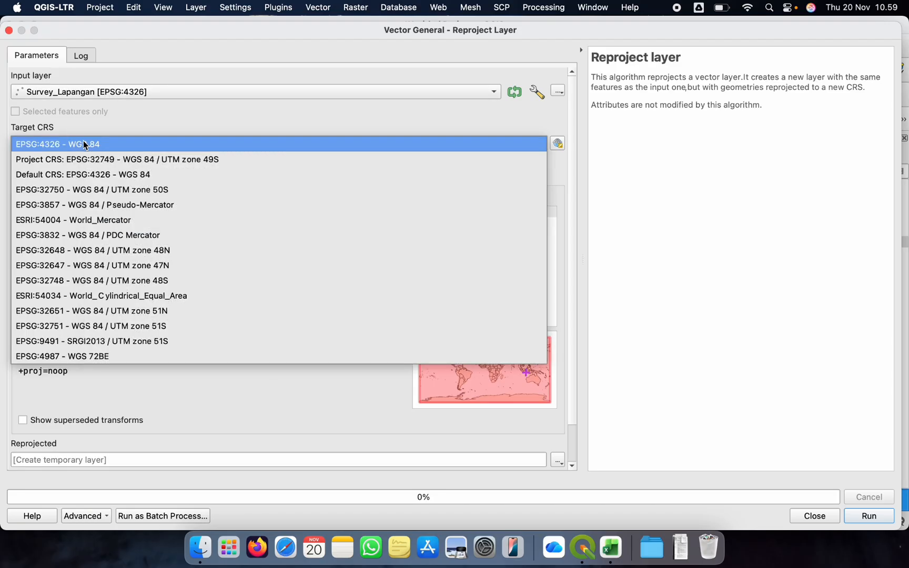
left_click(117, 160)
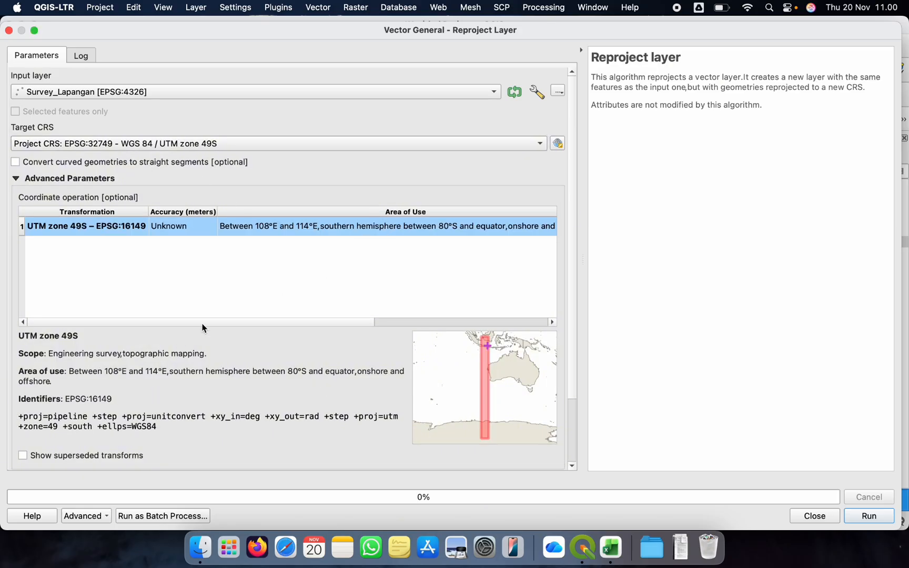
left_click(854, 518)
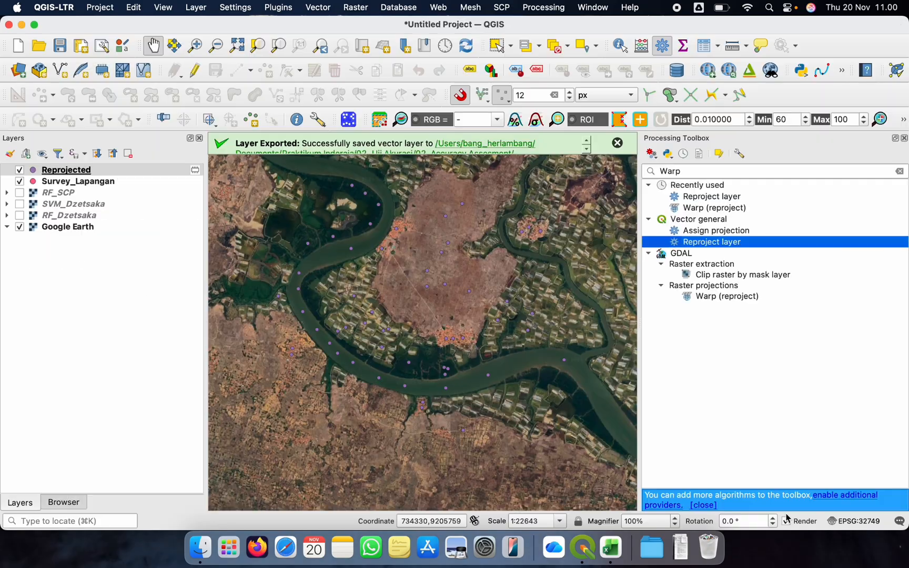
left_click(20, 181)
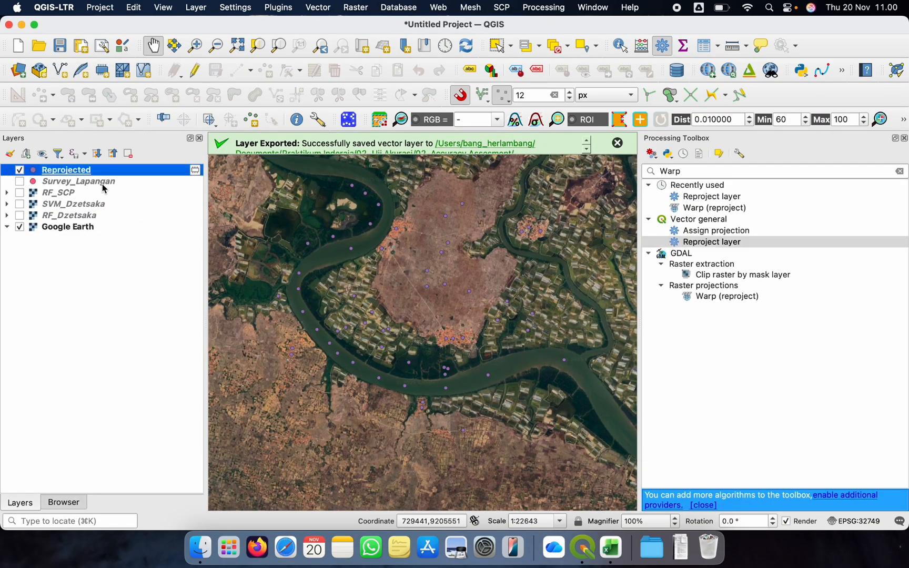
Export the Reprojected layer as an ESRI Shapefile named Survey_Lapangan_UTM in 02_Accuracy Assesment and add it to the map
right_click(99, 171)
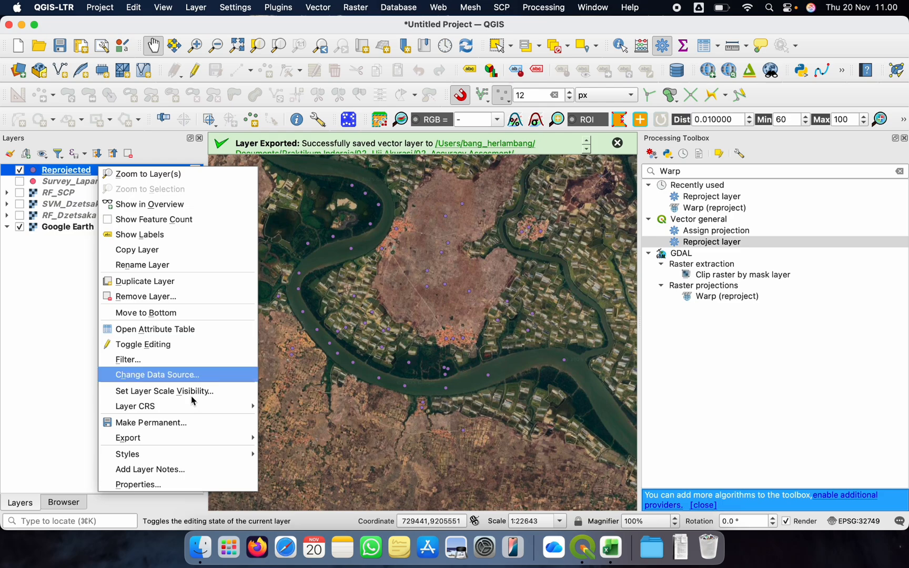
mouse_move(173, 443)
left_click(305, 440)
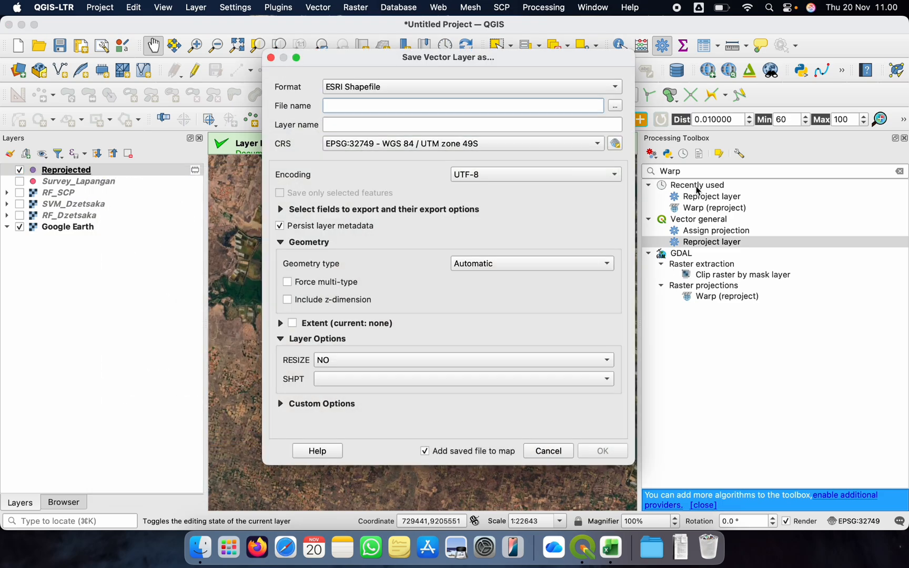
left_click(614, 106)
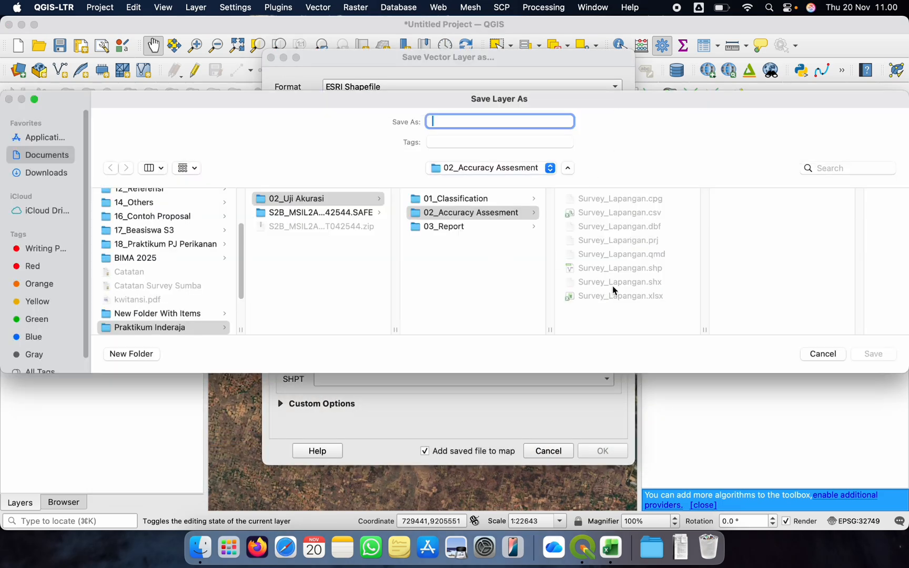
left_click(509, 125)
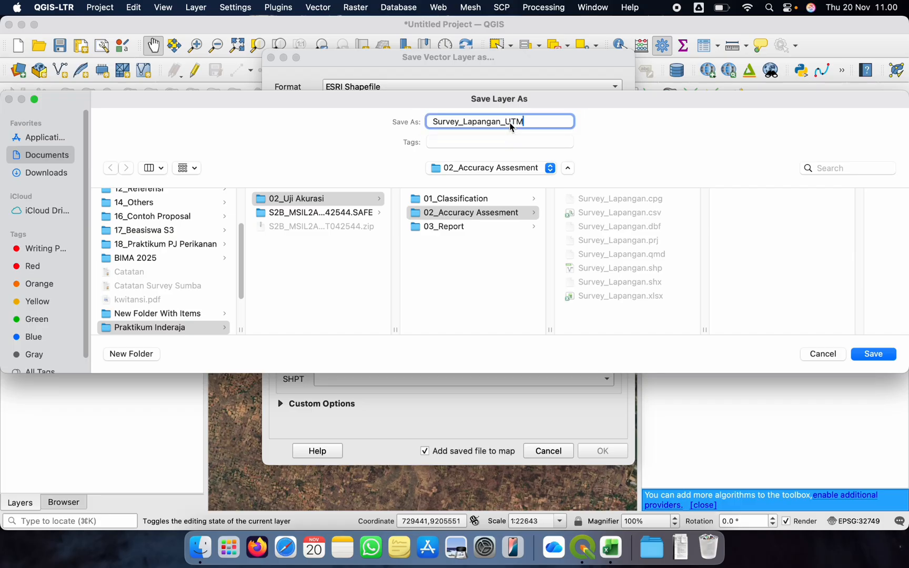
key("Return")
left_click(597, 451)
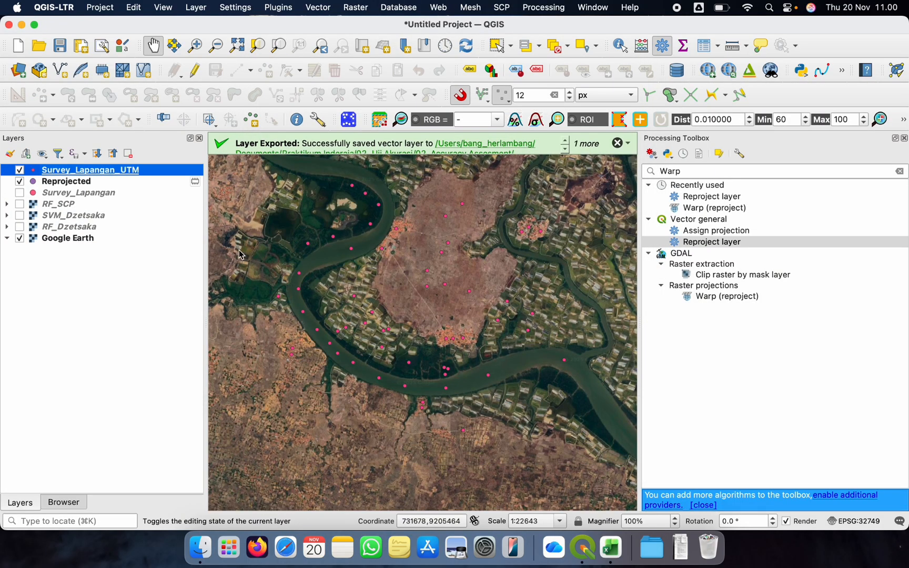
Remove the temporary Reprojected layer from the project
left_click(79, 181)
right_click(81, 180)
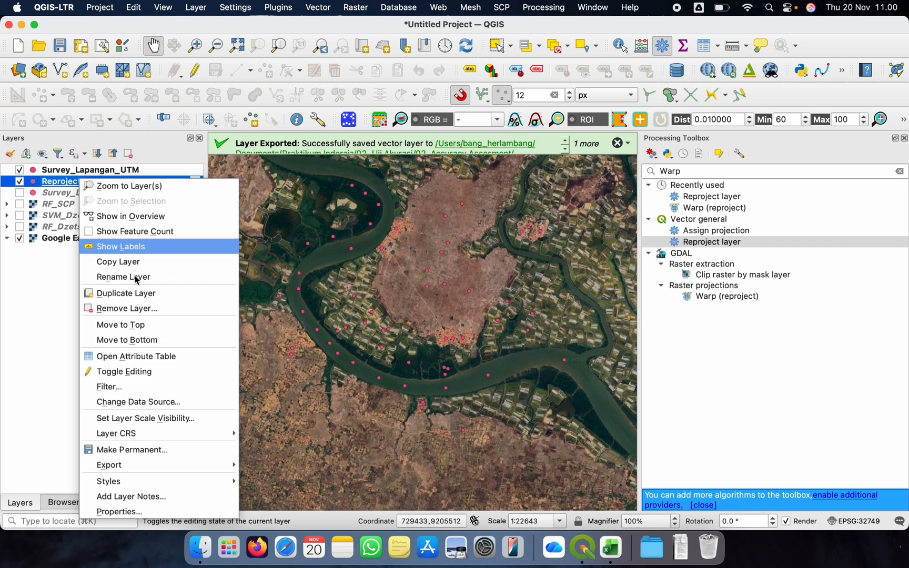
left_click(142, 308)
left_click(505, 292)
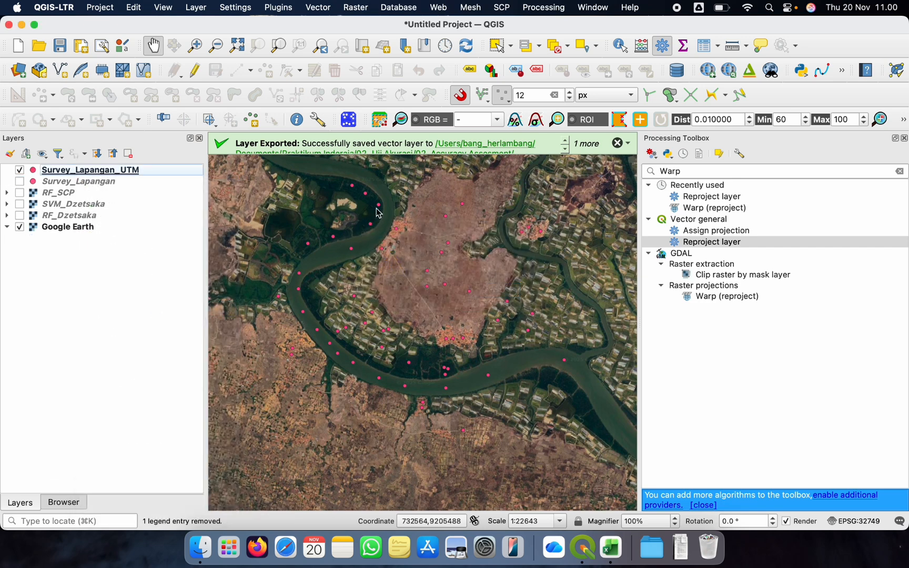
Search the processing tools for "Vector to raster" and open Rasterize (vector to raster) for the Survey_Lapangan_UTM layer
left_click(138, 174)
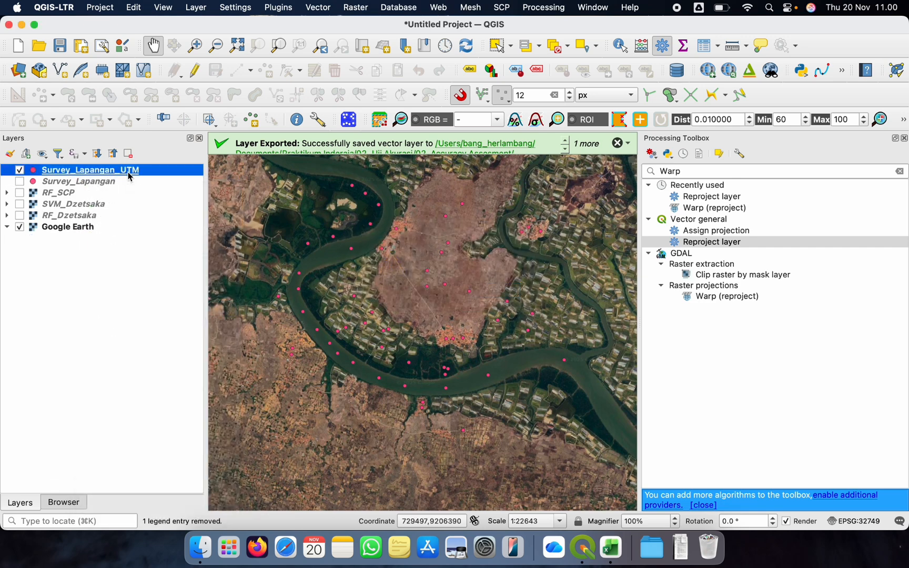
left_click(691, 175)
key("BackSpace")
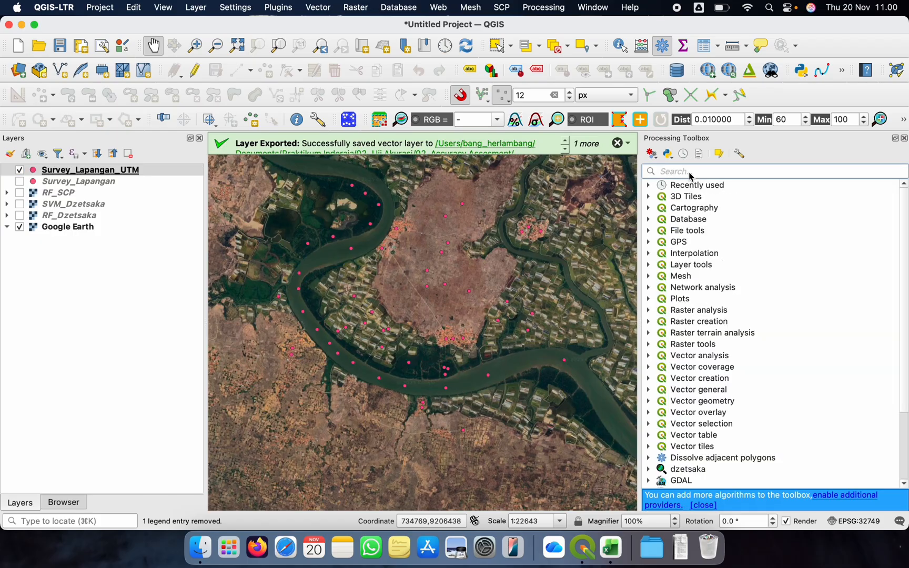
type("Vector t")
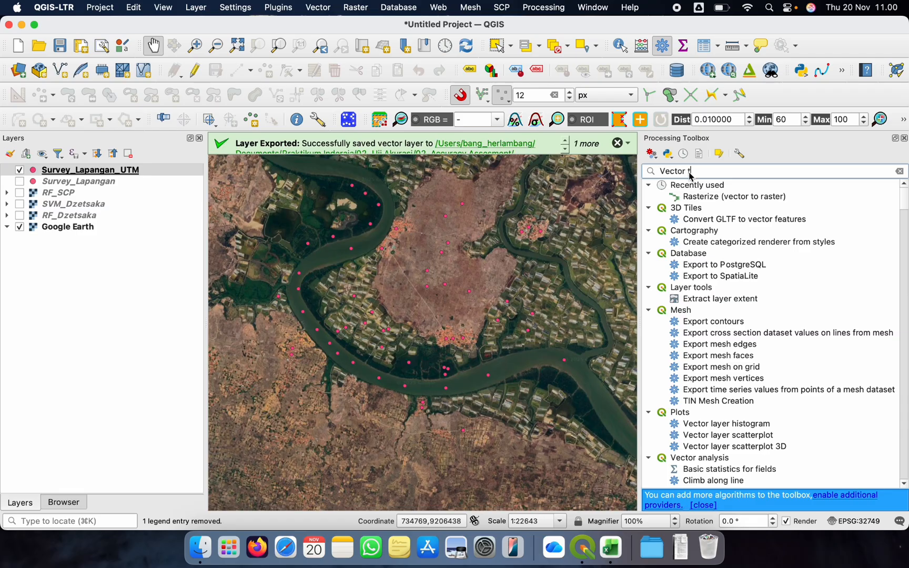
type("o raster")
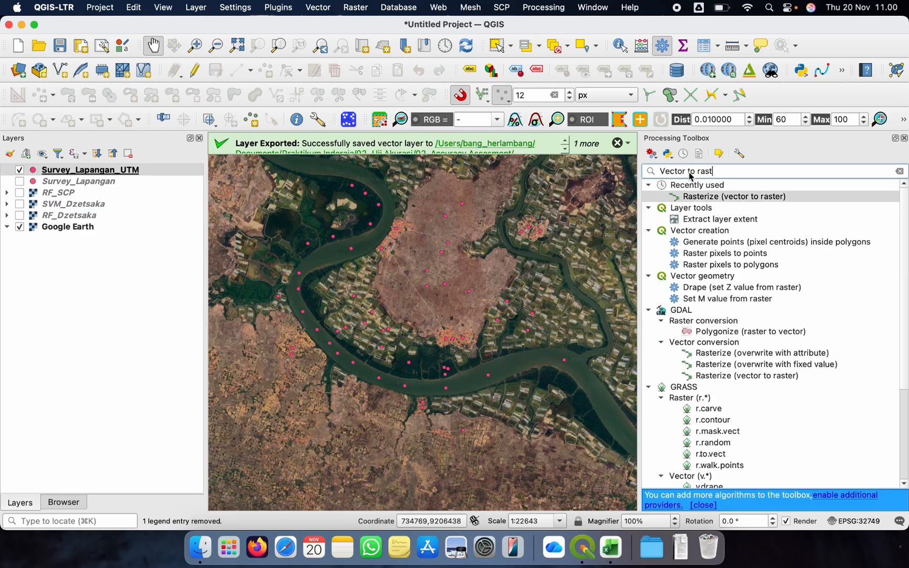
left_click(720, 376)
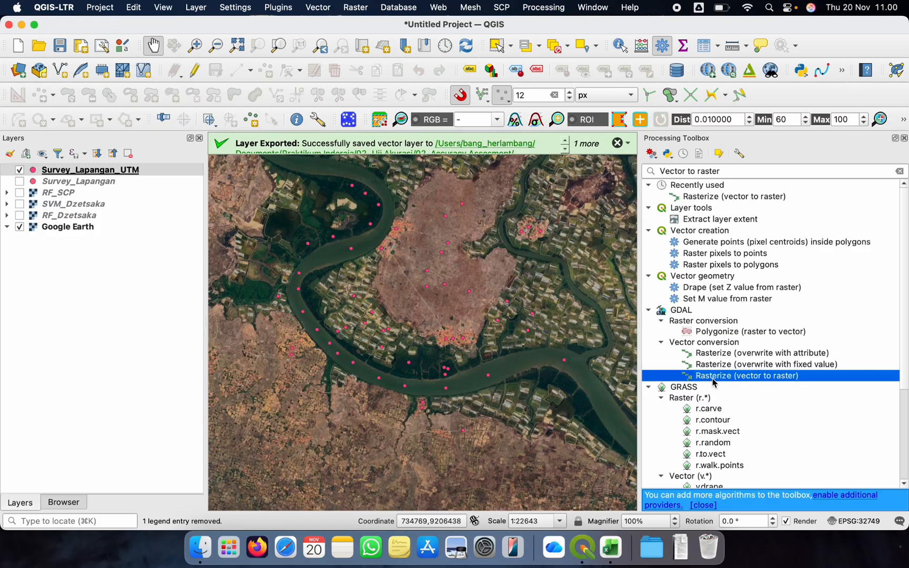
double_click(712, 378)
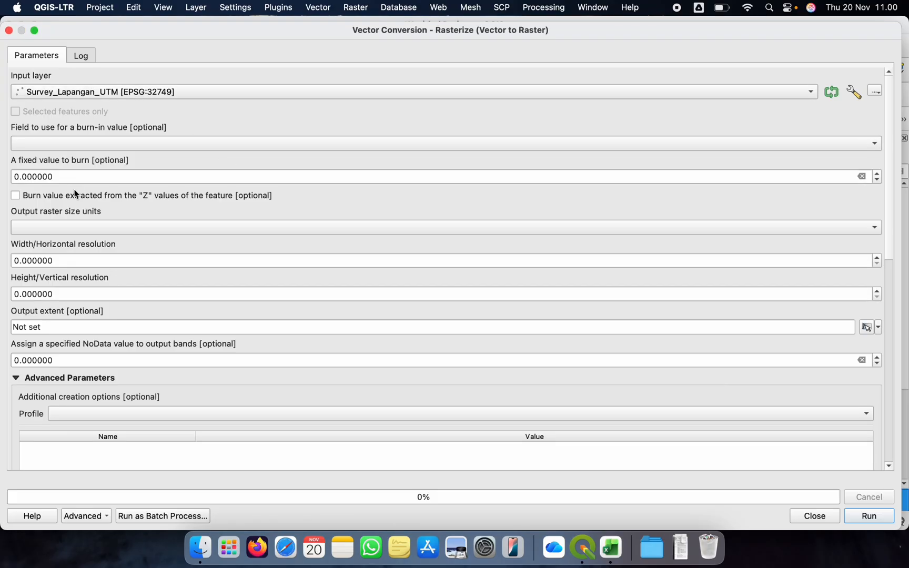
Set the output raster size to georeferenced units with a horizontal and vertical resolution of 10
left_click(78, 227)
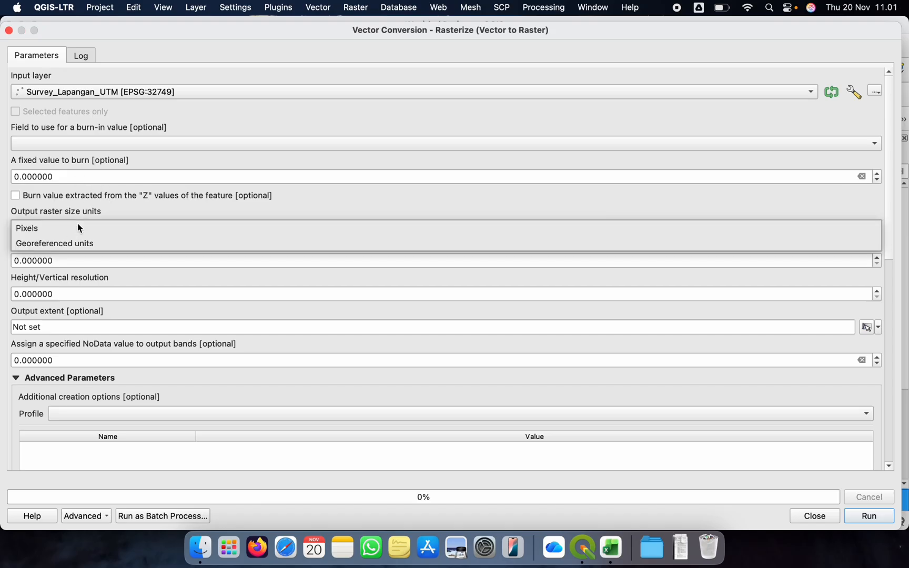
left_click(63, 243)
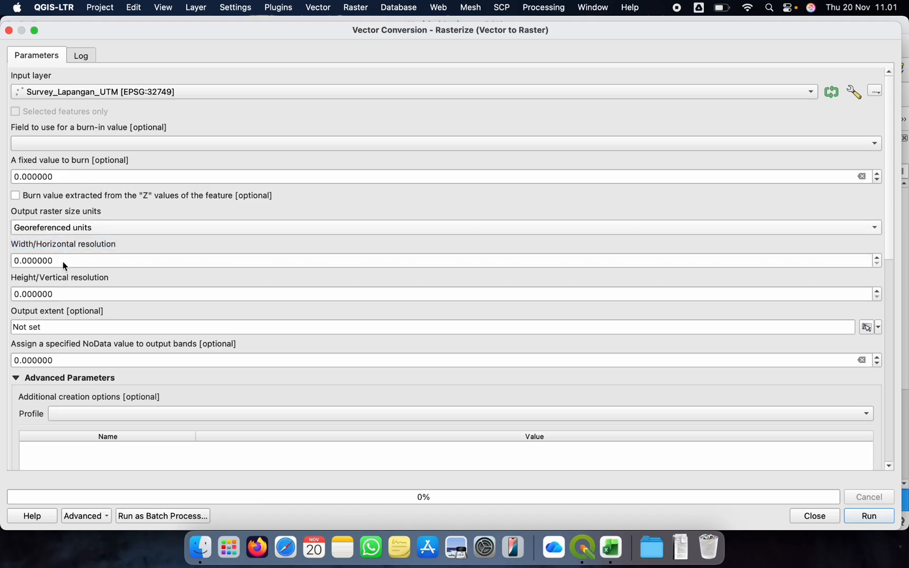
left_click(75, 261)
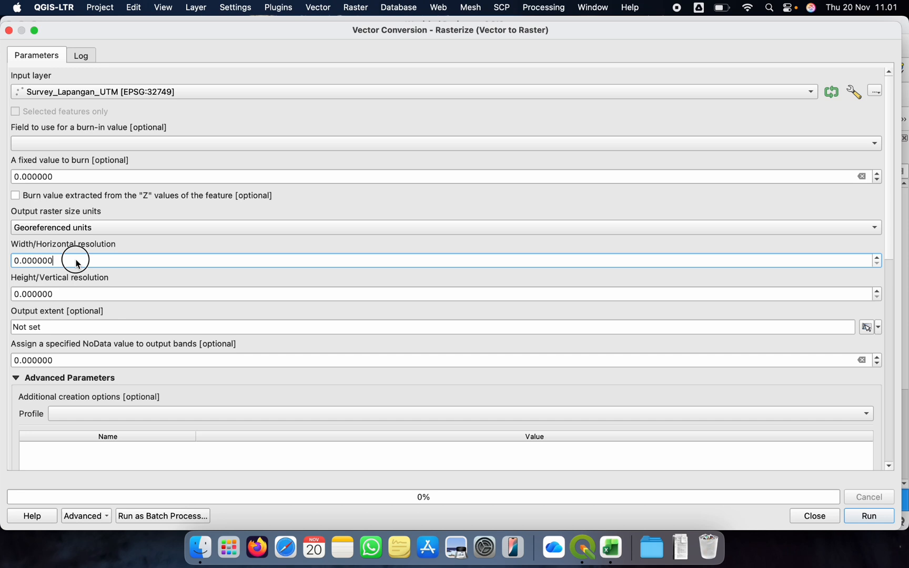
left_click_drag(75, 260, 6, 260)
type("10")
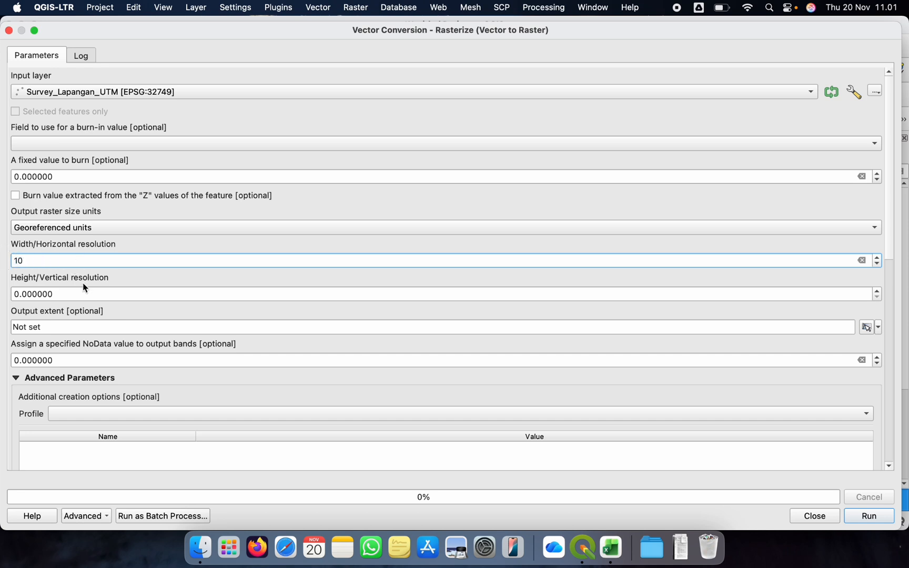
left_click(60, 298)
left_click_drag(75, 297, 2, 297)
type("10")
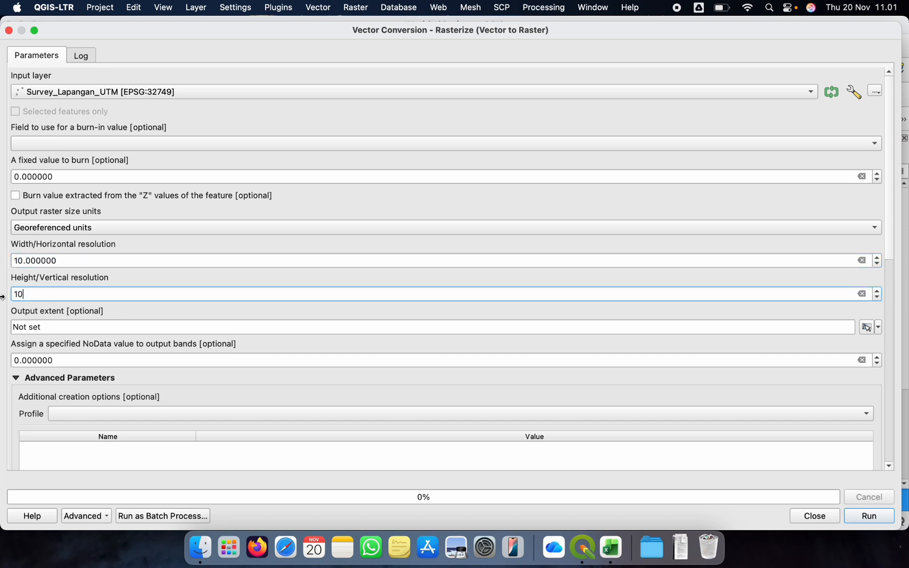
left_click(90, 260)
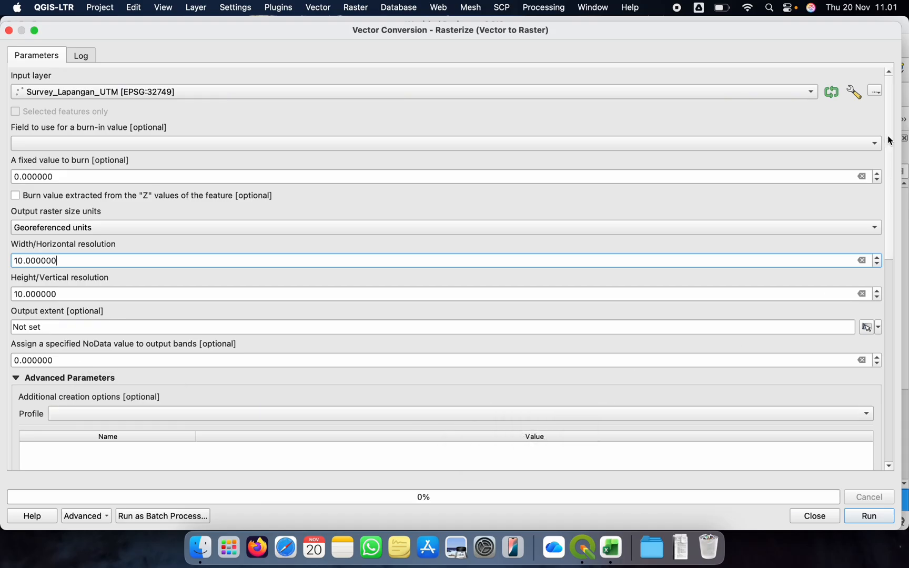
mouse_move(889, 139)
left_mouse_down()
mouse_move(902, 349)
mouse_move(887, 282)
mouse_move(884, 127)
left_mouse_up()
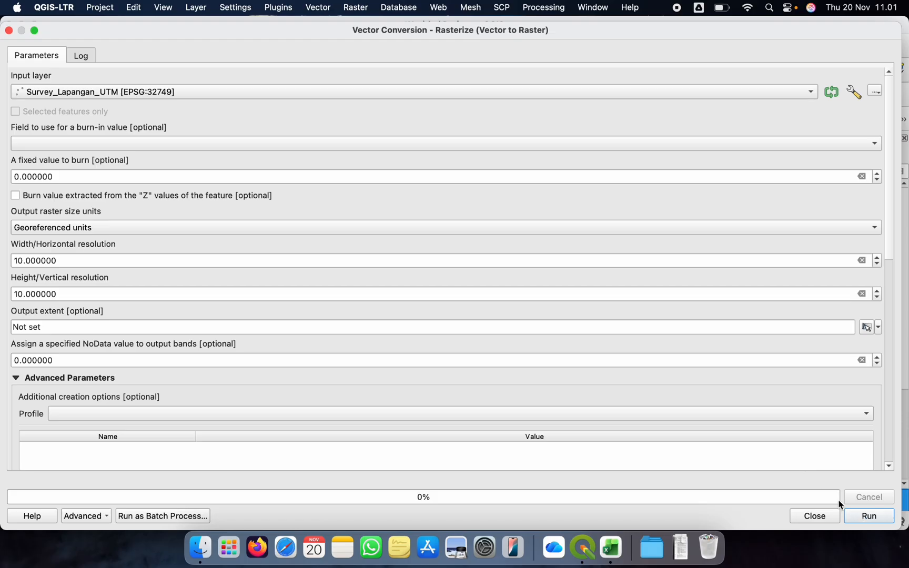
Use the Kode field as the burn-in value, run the rasterization to a temporary layer, and close the tool
left_click(119, 142)
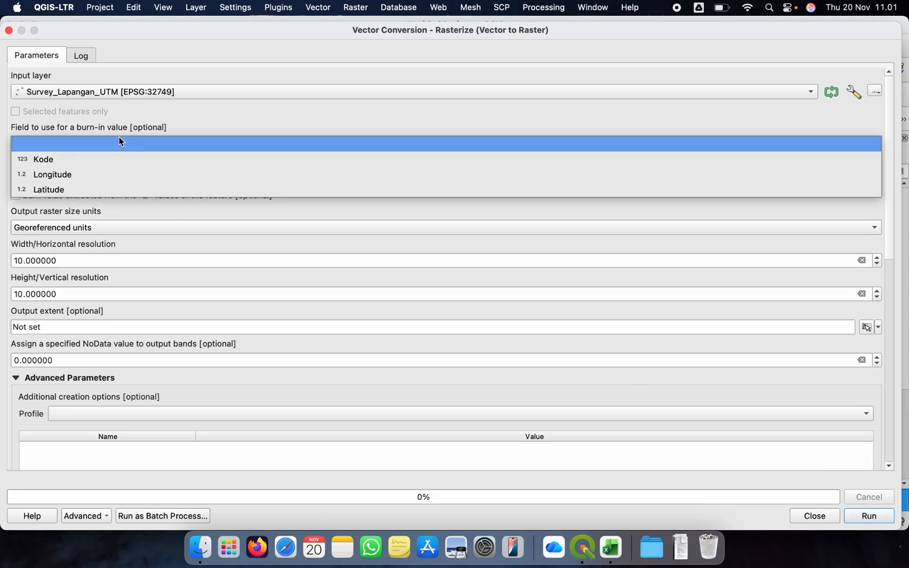
left_click(79, 161)
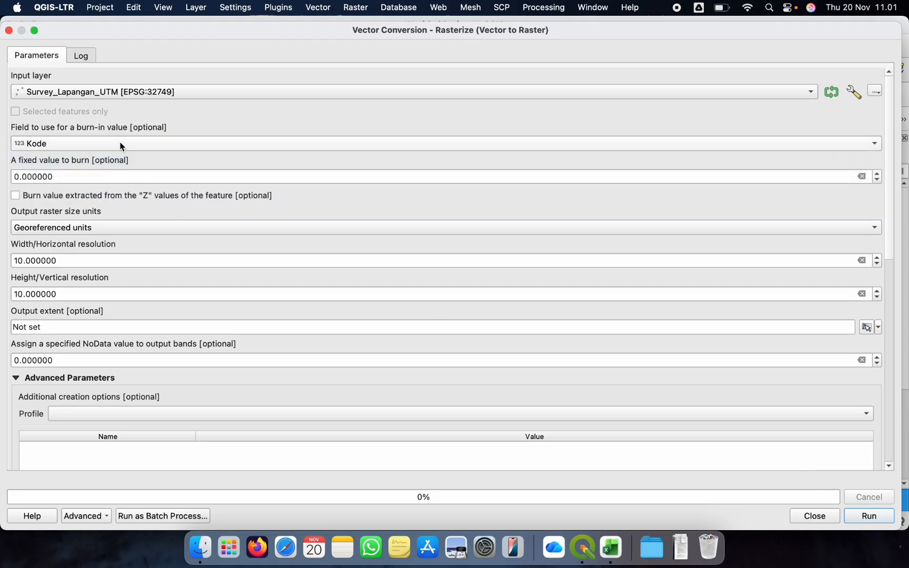
left_click(119, 147)
left_click(101, 145)
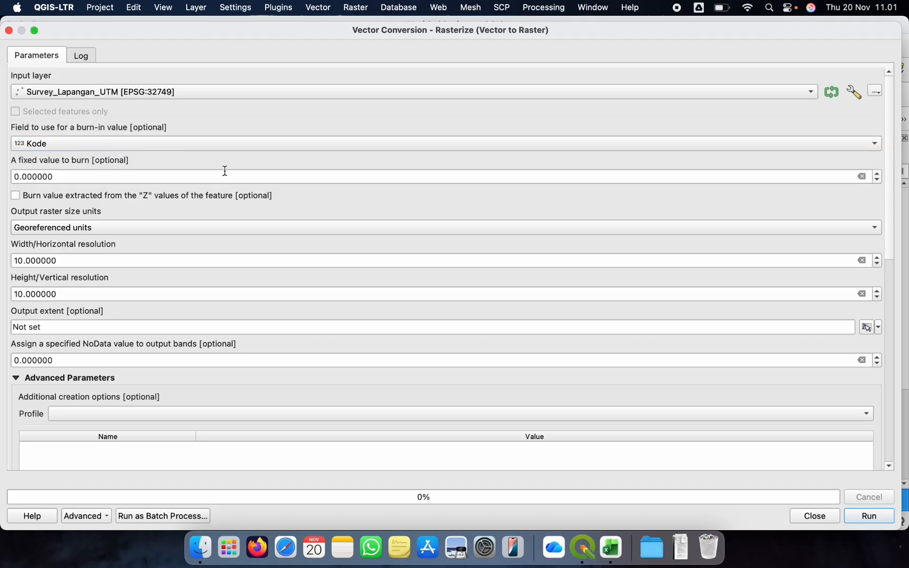
left_click(869, 516)
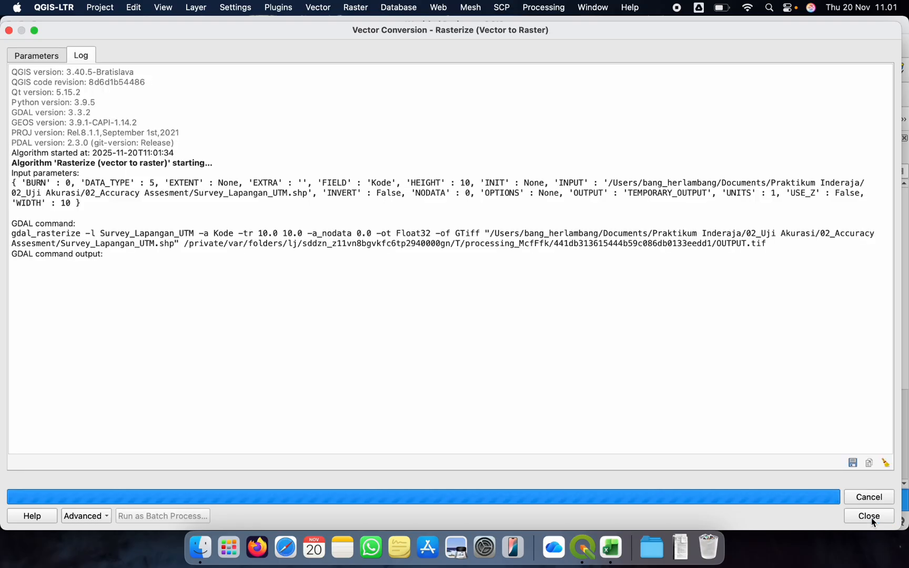
left_click(802, 522)
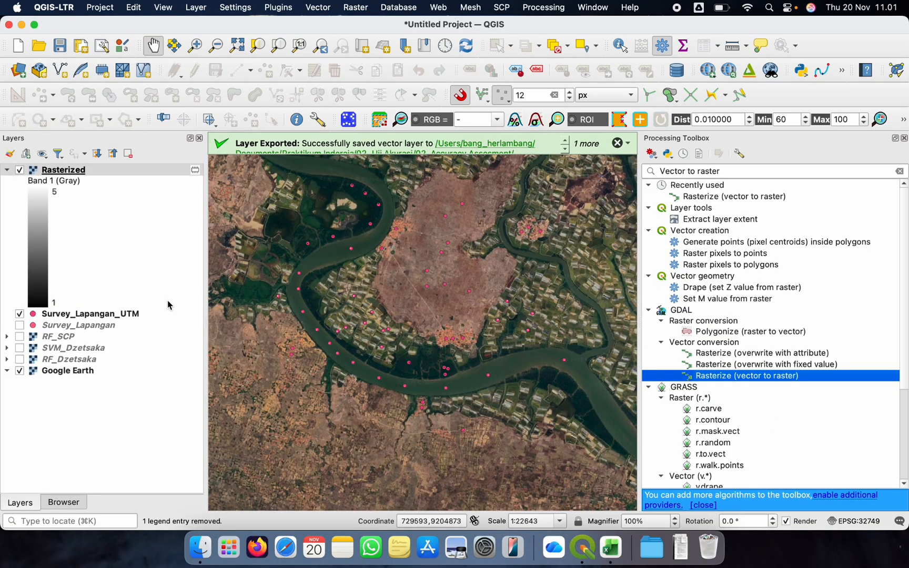
Collapse the Rasterized layer's legend and hide the Survey_Lapangan_UTM points and Google Earth so only the raster is displayed
left_click(7, 170)
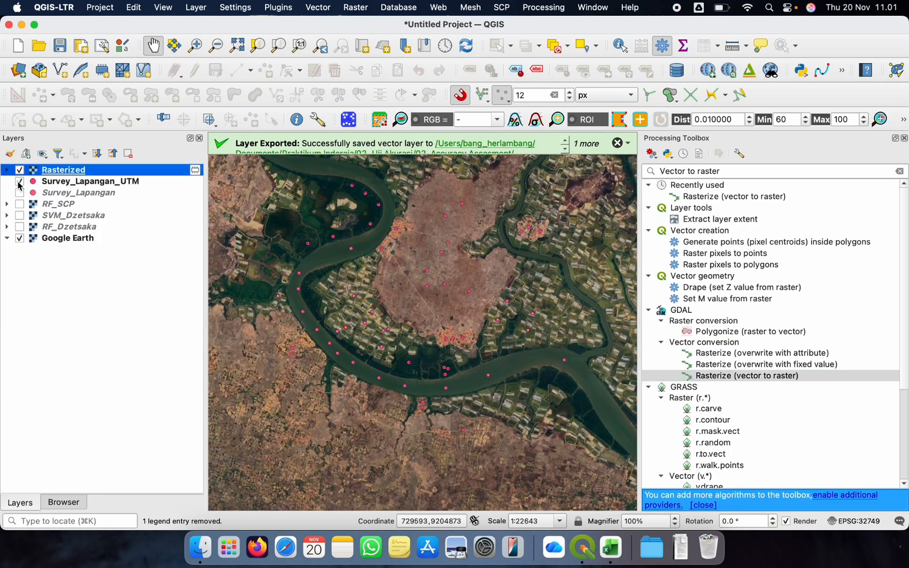
left_click(20, 182)
left_click(19, 238)
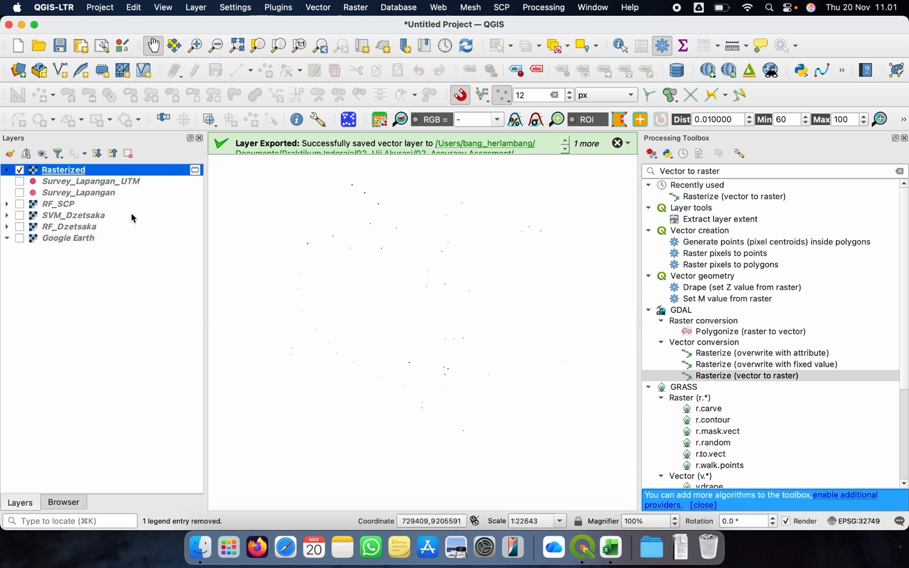
Export the Rasterized layer as a raw-data GeoTIFF named Survey_Lapangan_UTM in 02_Accuracy Assesment and add it to the map
right_click(66, 170)
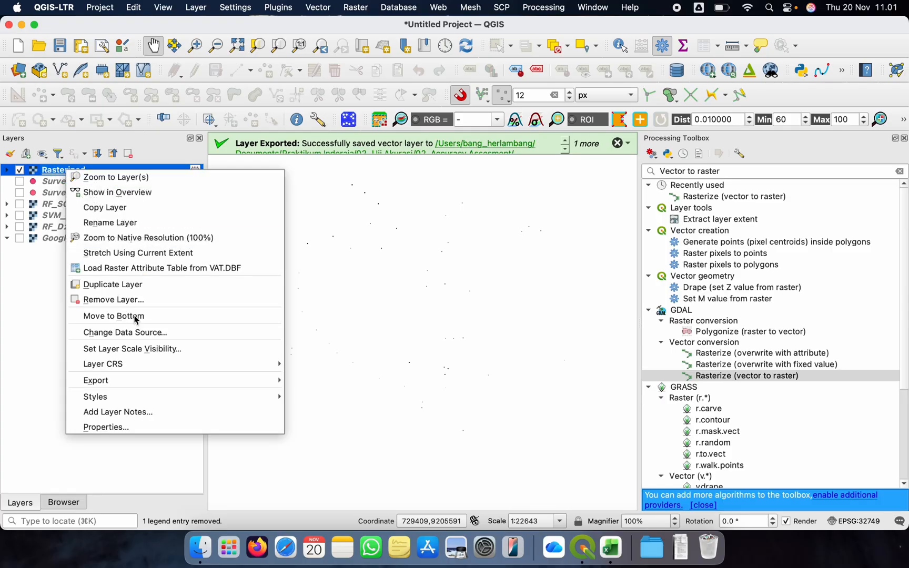
mouse_move(117, 364)
mouse_move(192, 380)
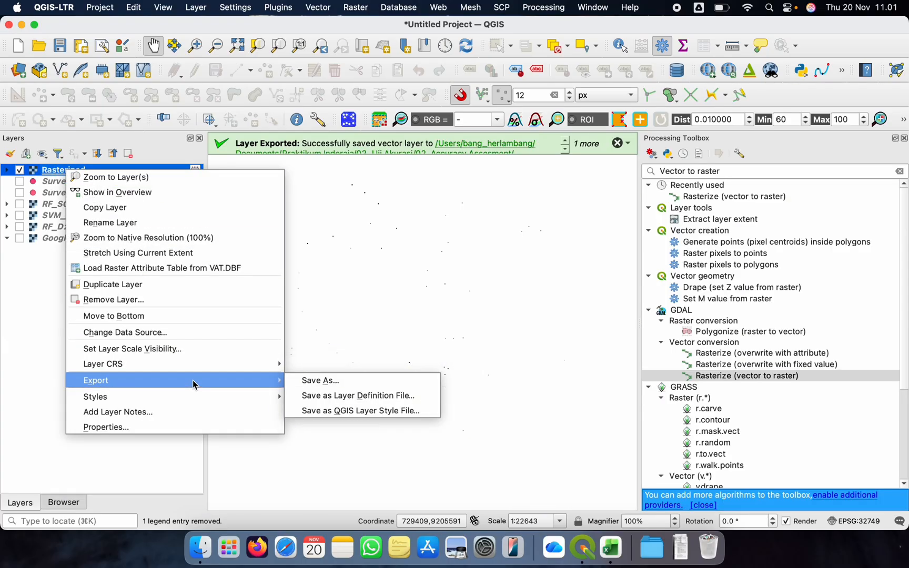
left_click(322, 379)
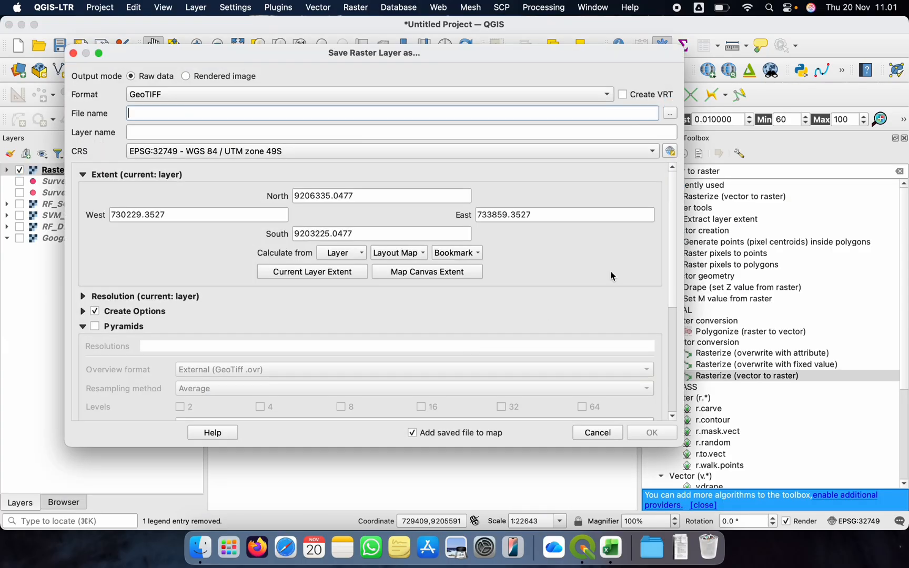
left_click(670, 113)
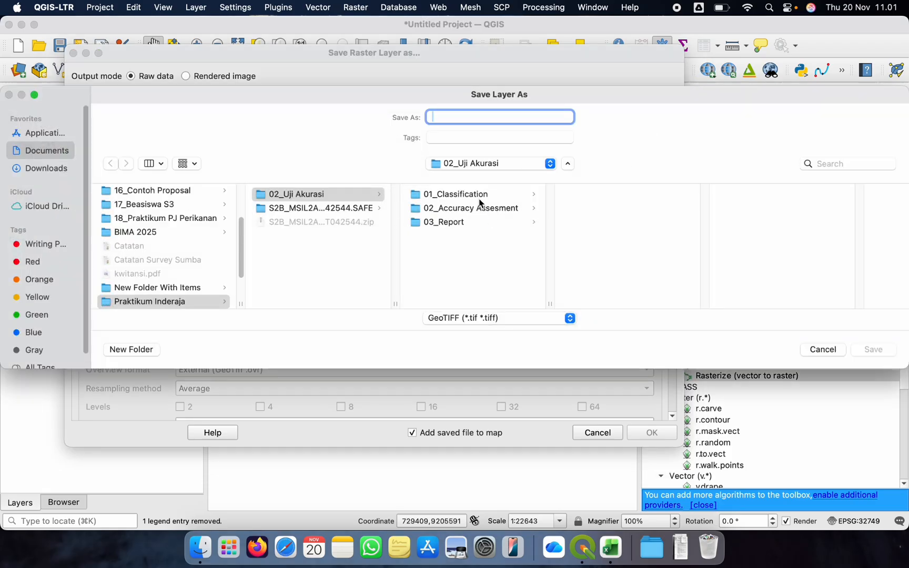
left_click(466, 210)
left_click(495, 118)
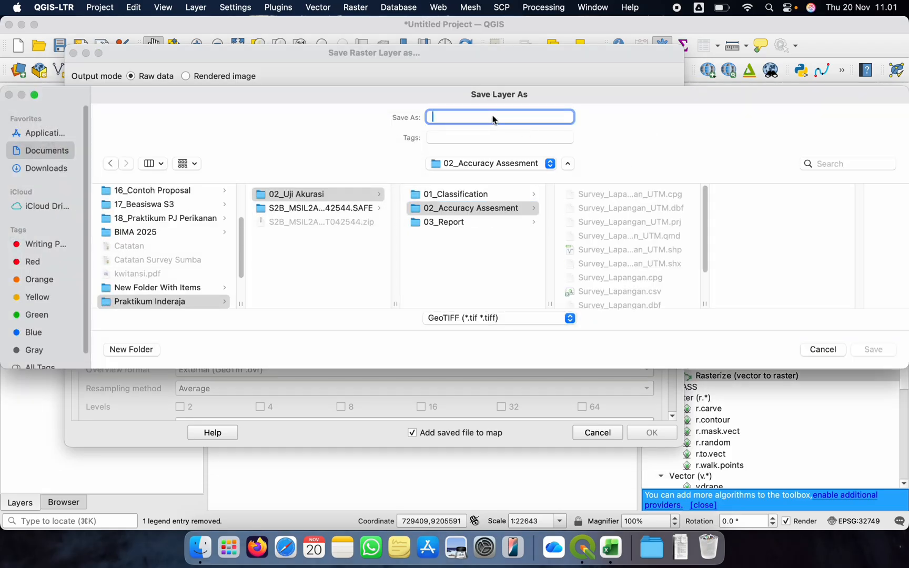
type("Surv")
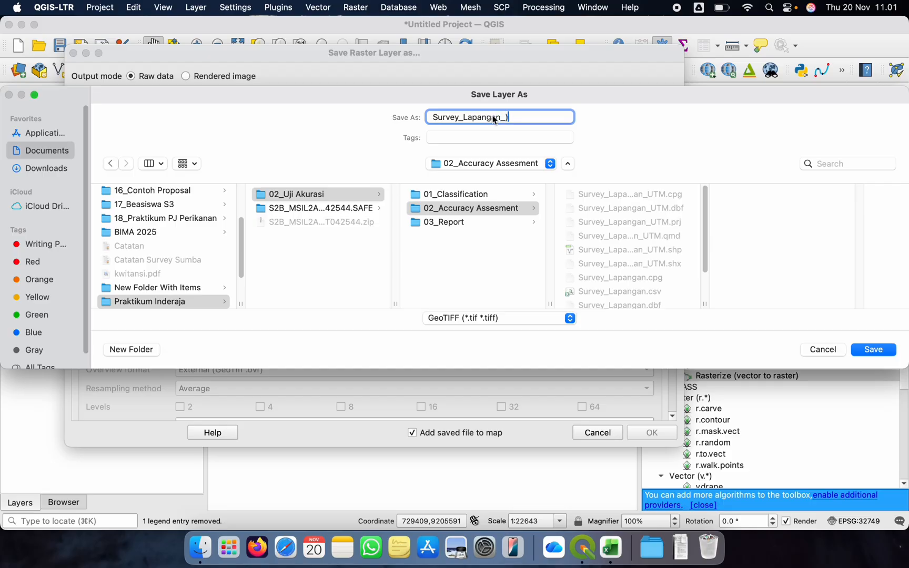
type("ey_Lapangan_UTM")
left_click(871, 351)
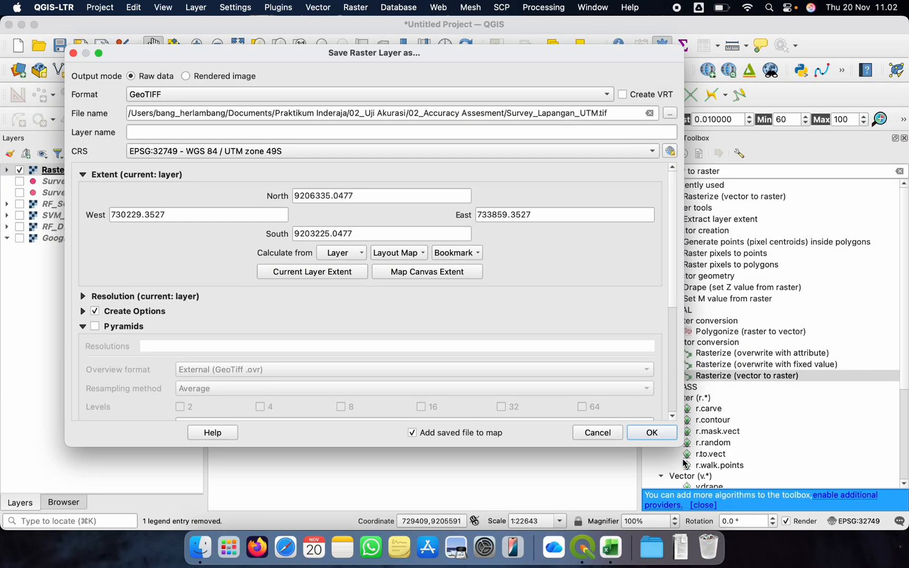
left_click(640, 436)
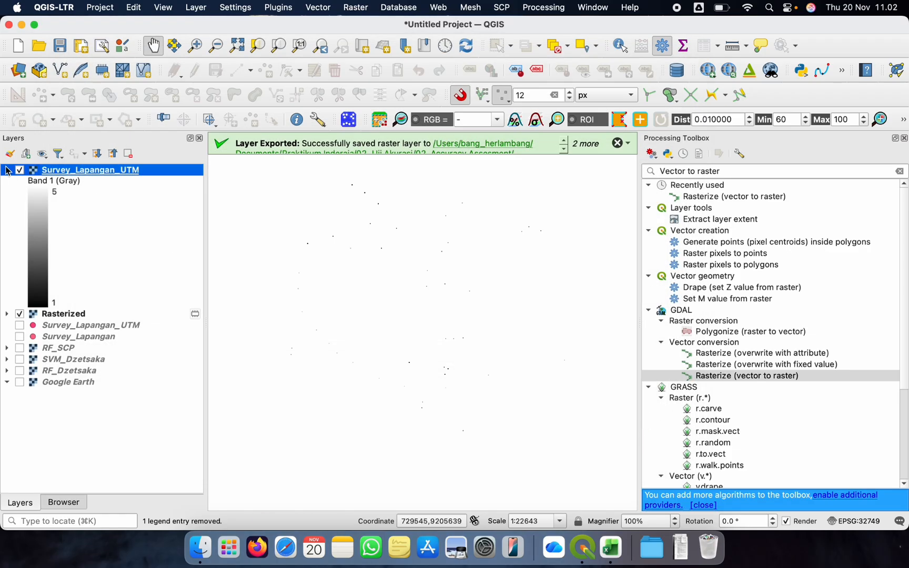
Collapse the exported raster's legend and remove the temporary Rasterized layer from the project
right_click(43, 183)
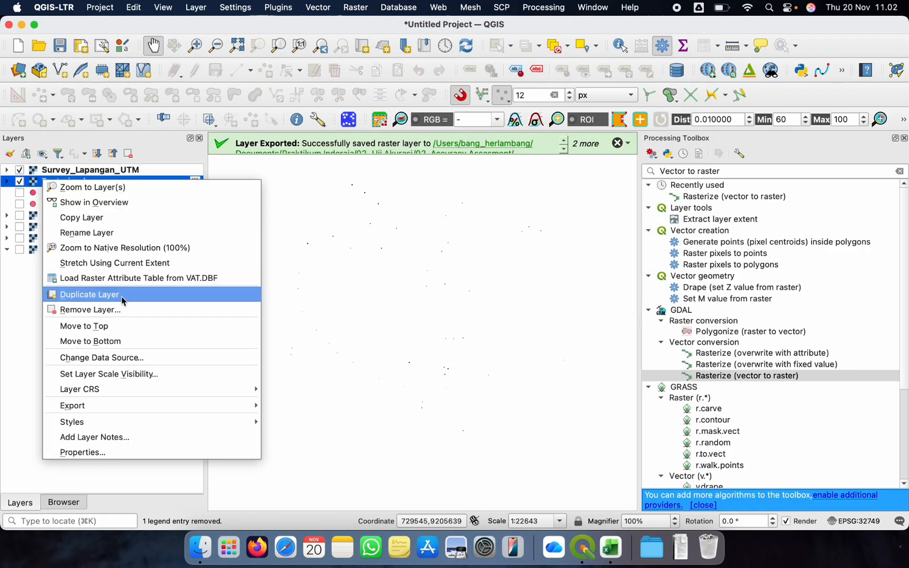
left_click(110, 314)
left_click(486, 295)
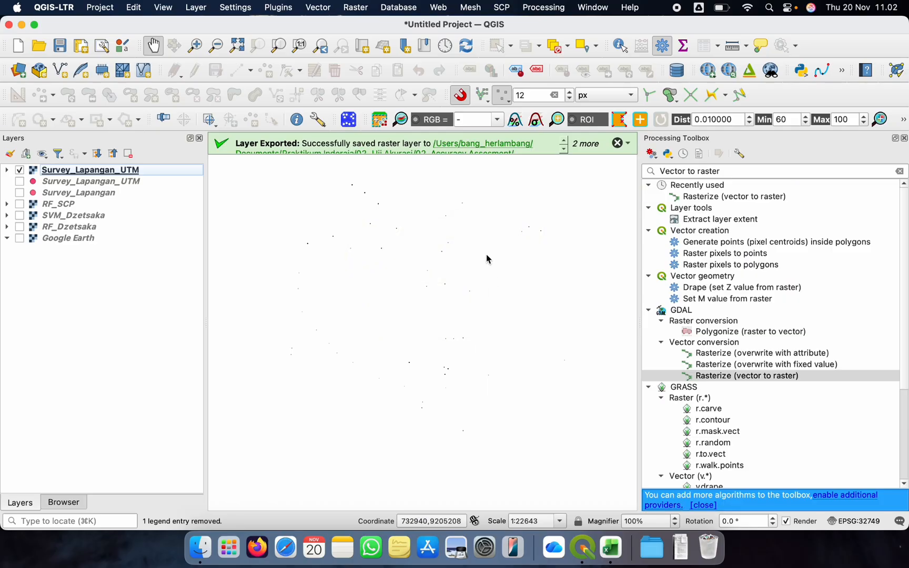
Examine individual pixels of the Survey_Lapangan_UTM raster up close, then return to a wider view of the rasterized points
left_click(76, 173)
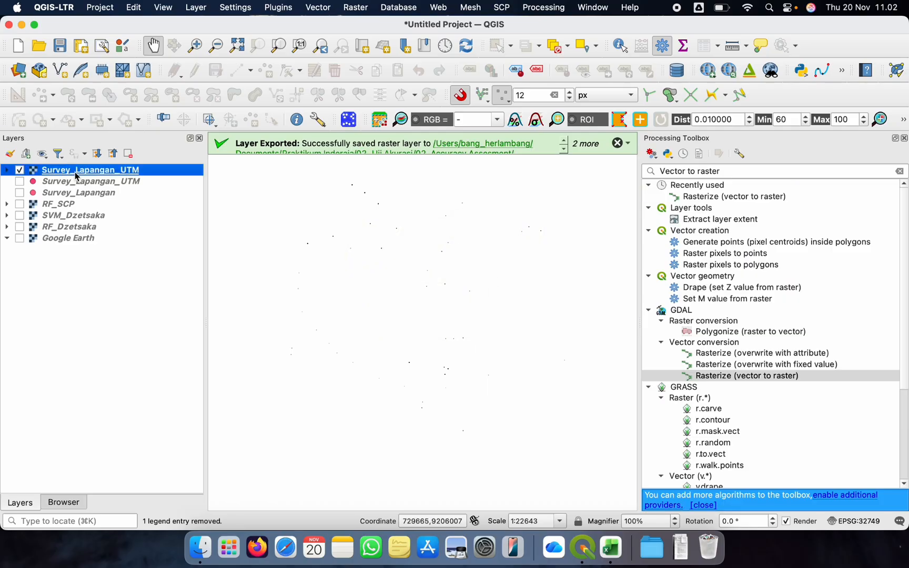
left_click(200, 49)
left_click_drag(342, 175, 384, 198)
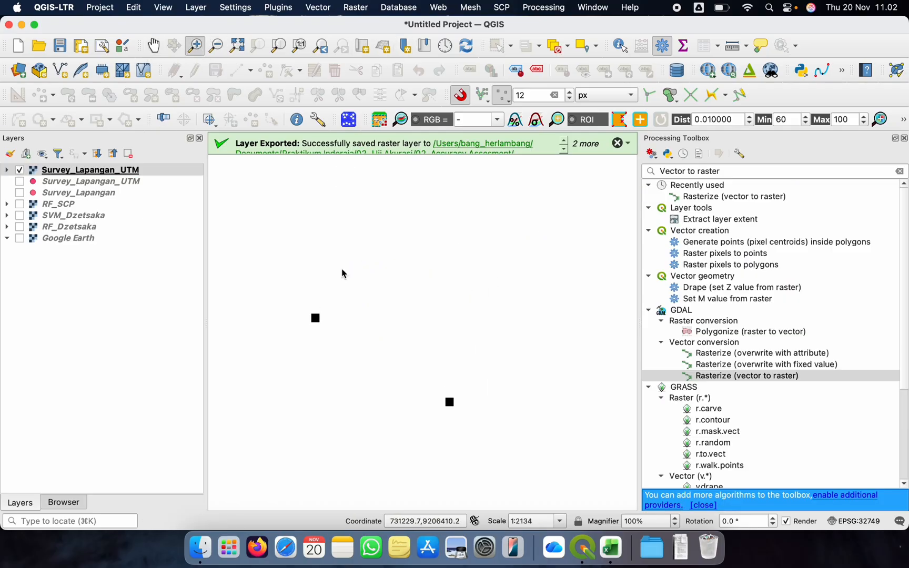
left_click_drag(288, 283, 355, 358)
left_click(215, 45)
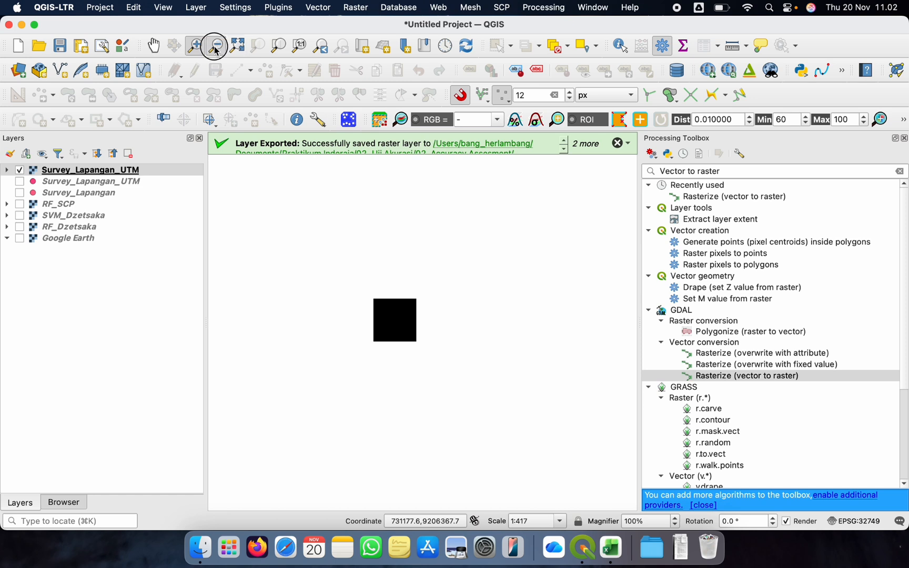
left_click_drag(311, 282, 434, 333)
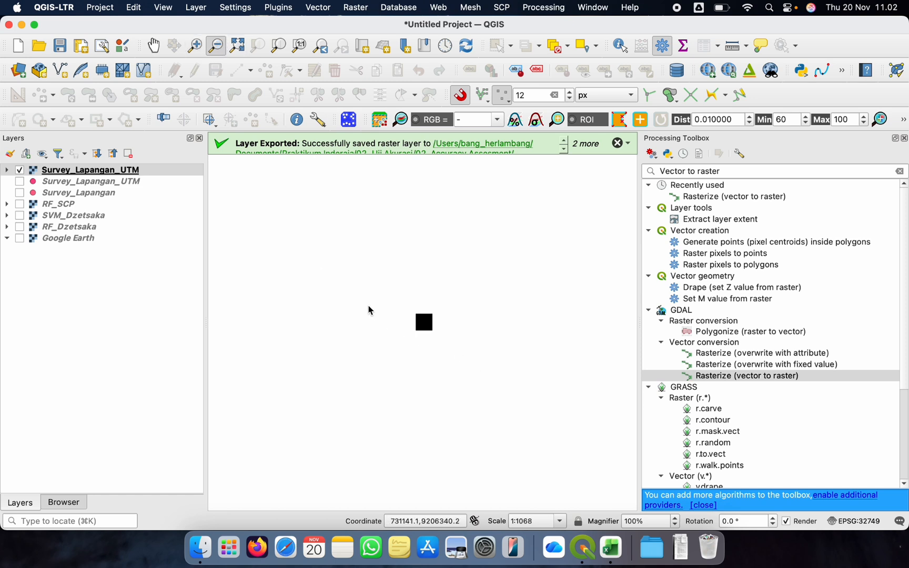
left_click_drag(344, 279, 504, 375)
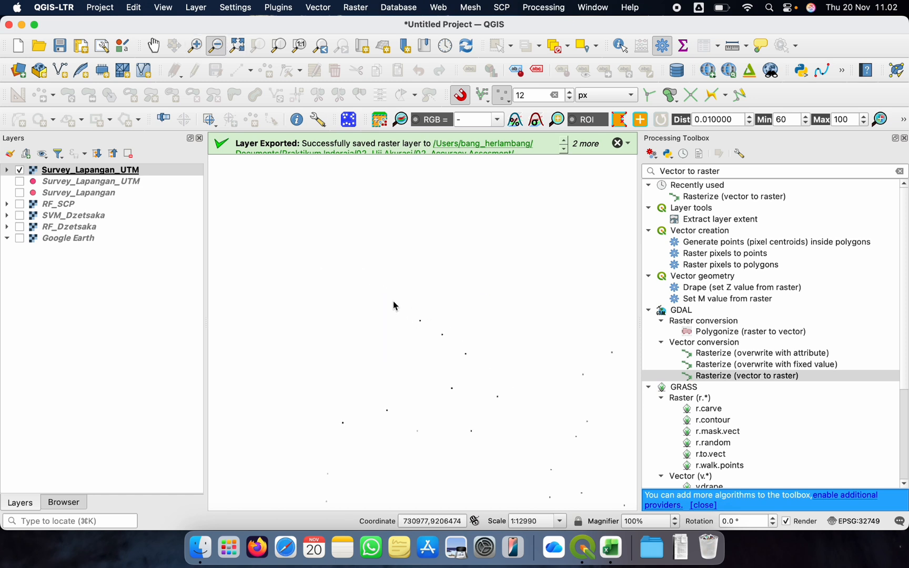
Dismiss the layer export notifications and zoom the map to the extent of the Survey_Lapangan_UTM raster
left_click_drag(394, 302, 476, 364)
left_click(618, 145)
left_click(618, 145)
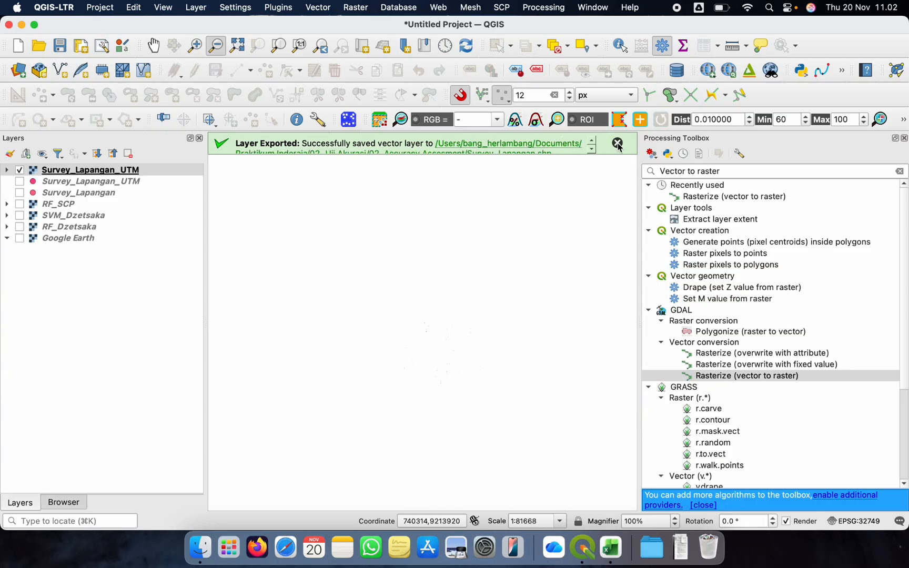
left_click(618, 145)
right_click(85, 173)
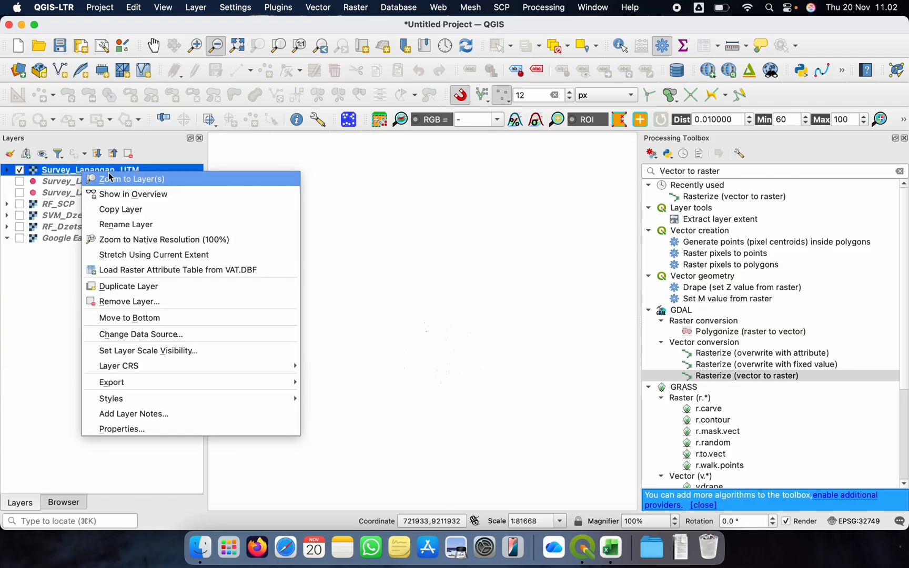
left_click(111, 178)
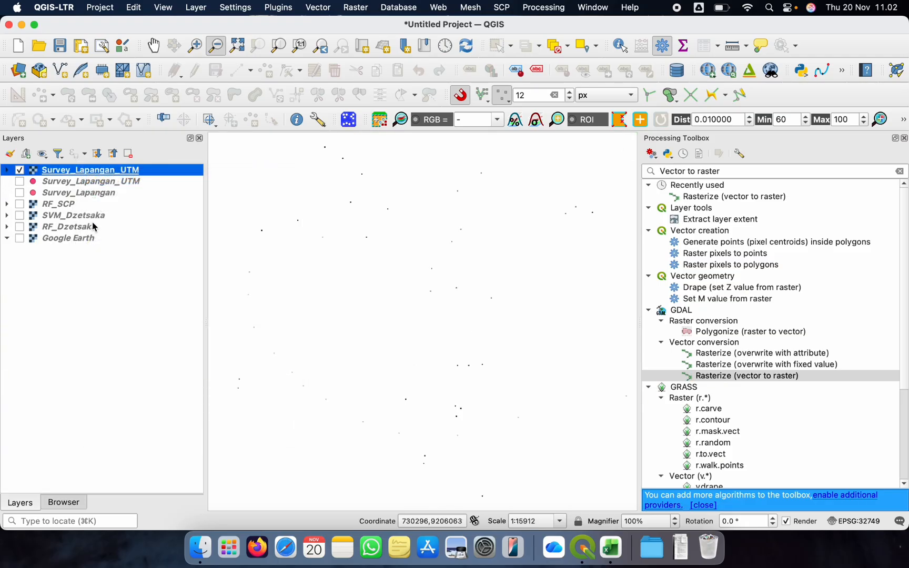
Open the Semi-Automatic Classification Plugin's Accuracy tool, refresh its classification list, and choose RF_Dzetsaka as the classification to assess
left_click(502, 8)
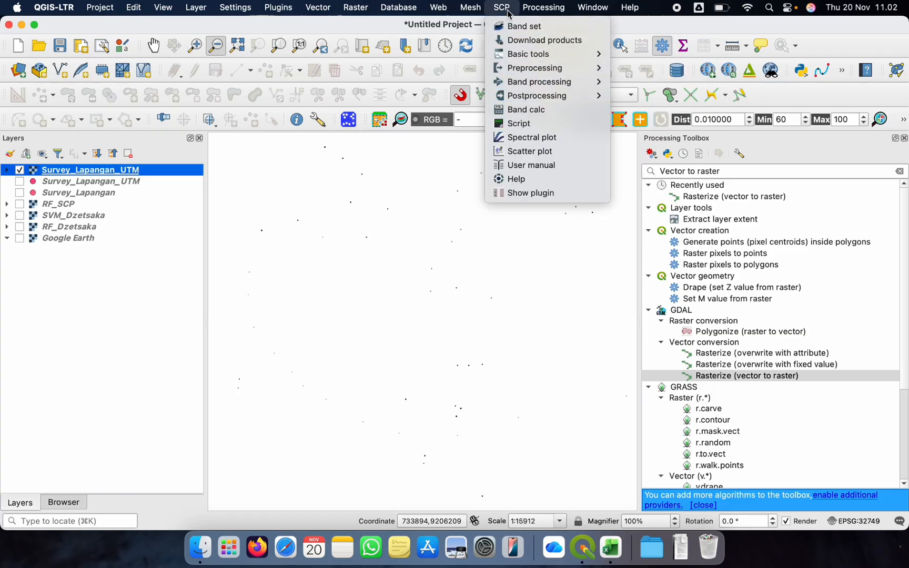
mouse_move(555, 95)
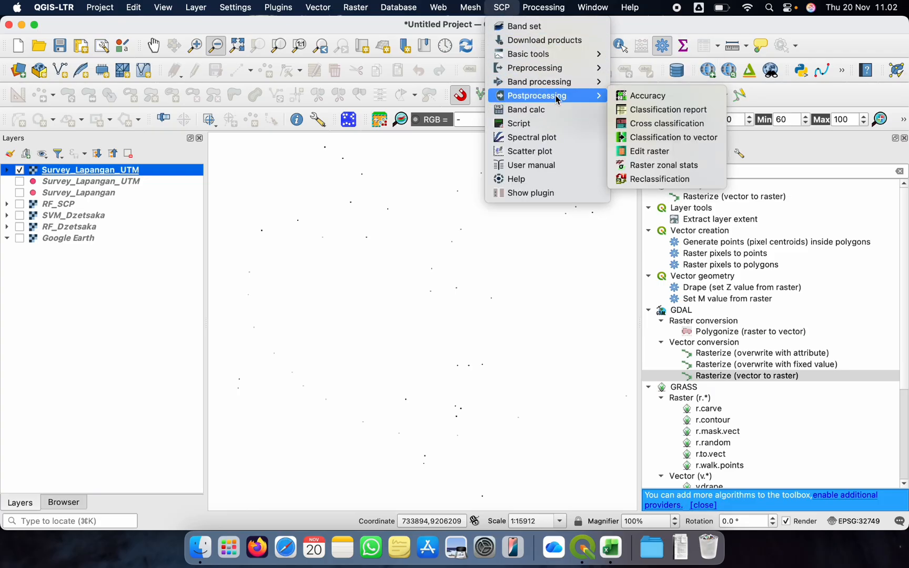
left_click(642, 97)
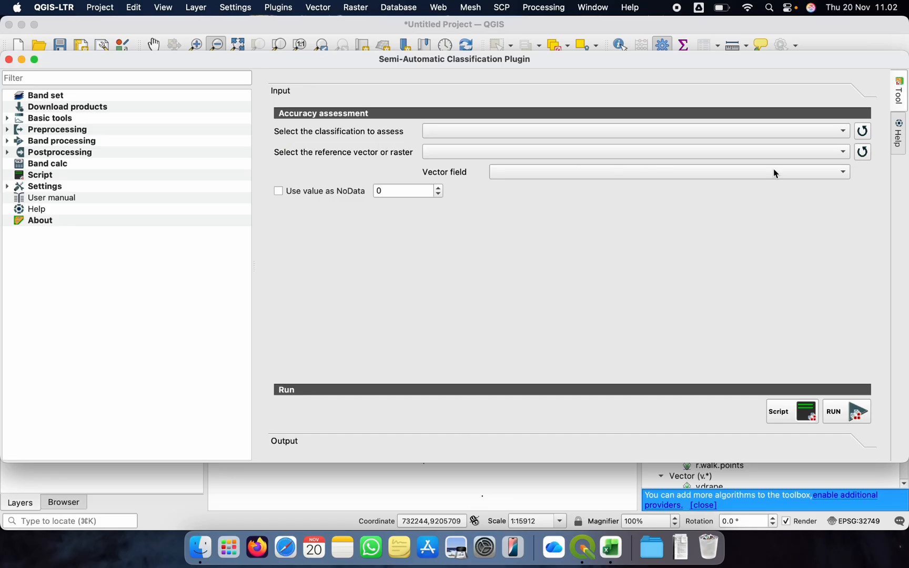
left_click(864, 132)
left_click(805, 130)
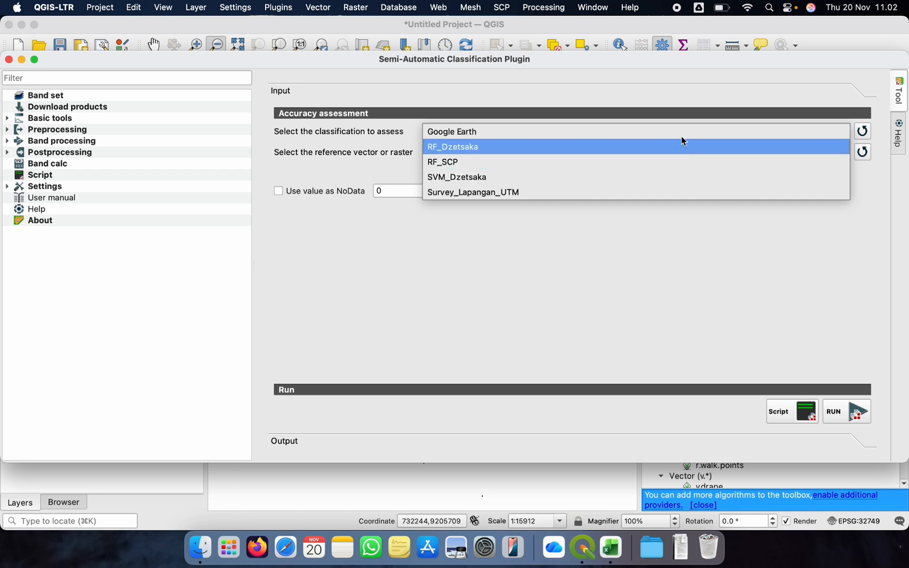
left_click(473, 163)
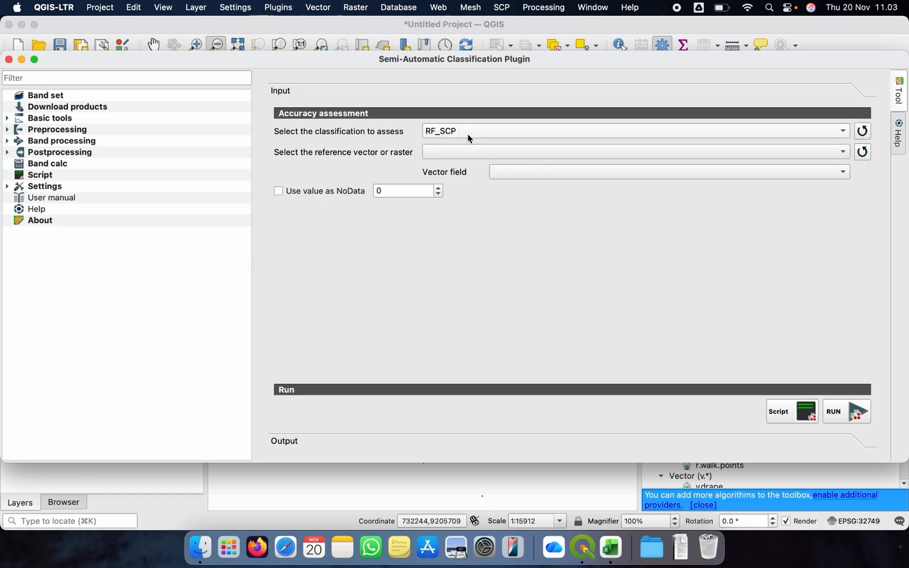
left_click(450, 134)
left_click(444, 138)
left_click(453, 132)
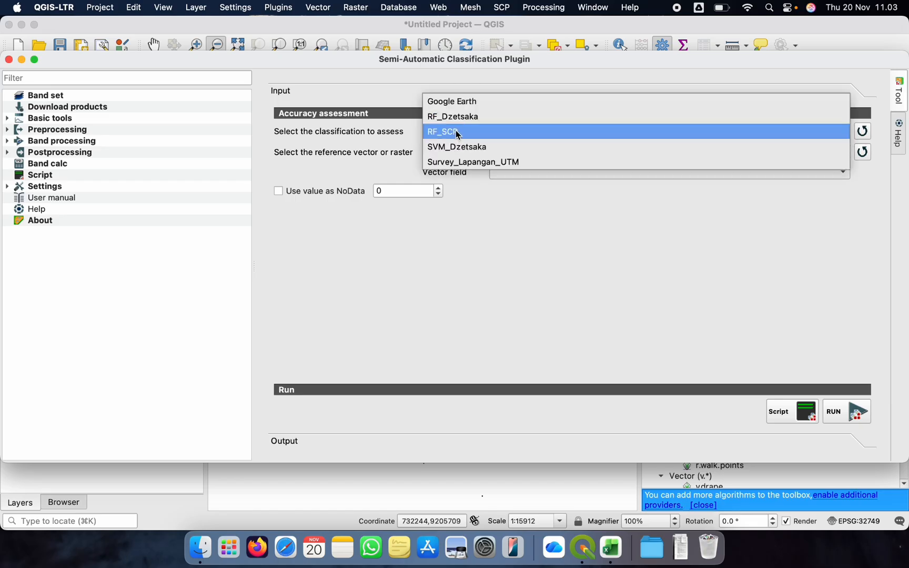
left_click(463, 118)
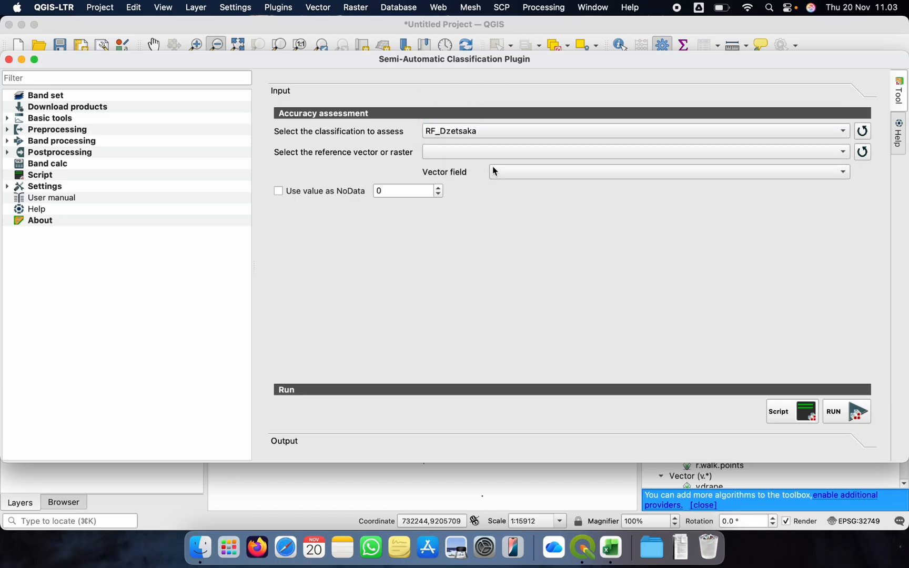
Refresh the reference layer list and set the Survey_Lapangan_UTM raster as the accuracy reference
left_click(864, 154)
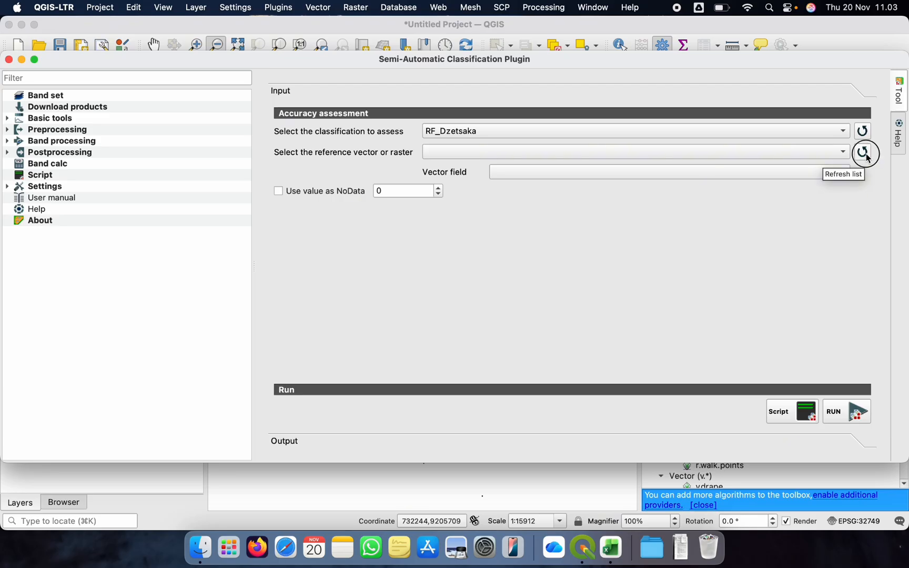
left_click(602, 158)
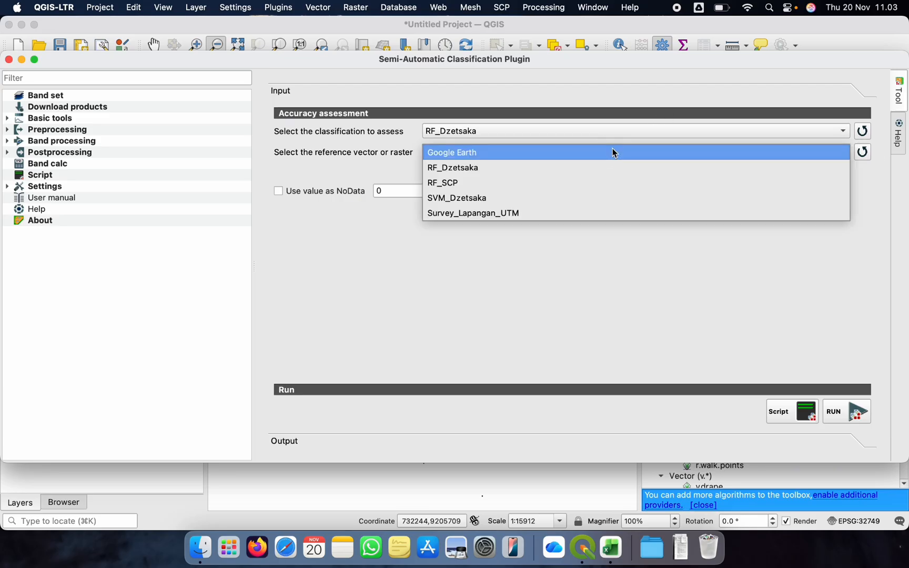
left_click(512, 214)
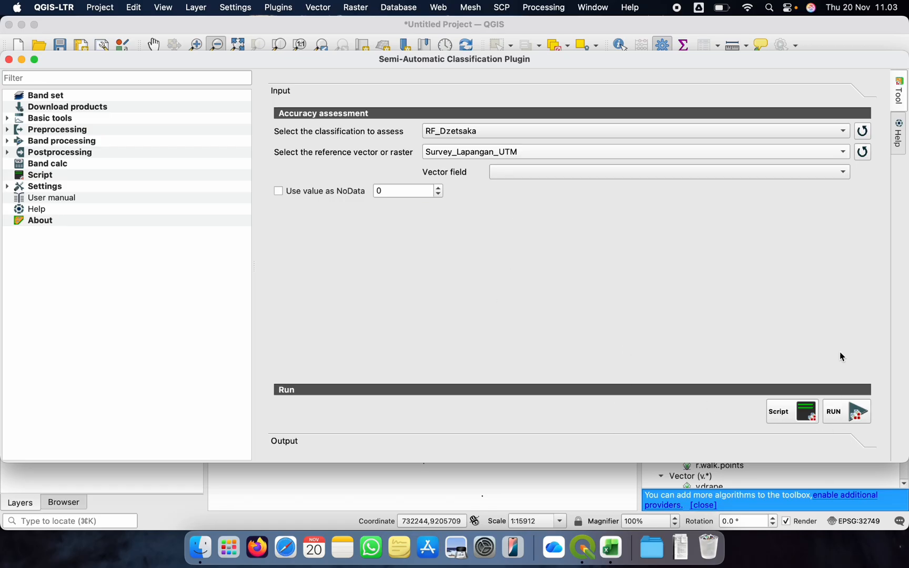
Run the accuracy assessment and create a folder named Akurasi_Data inside 02_Accuracy Assesment for its output
left_click(850, 421)
scroll(620, 257, "down", 4)
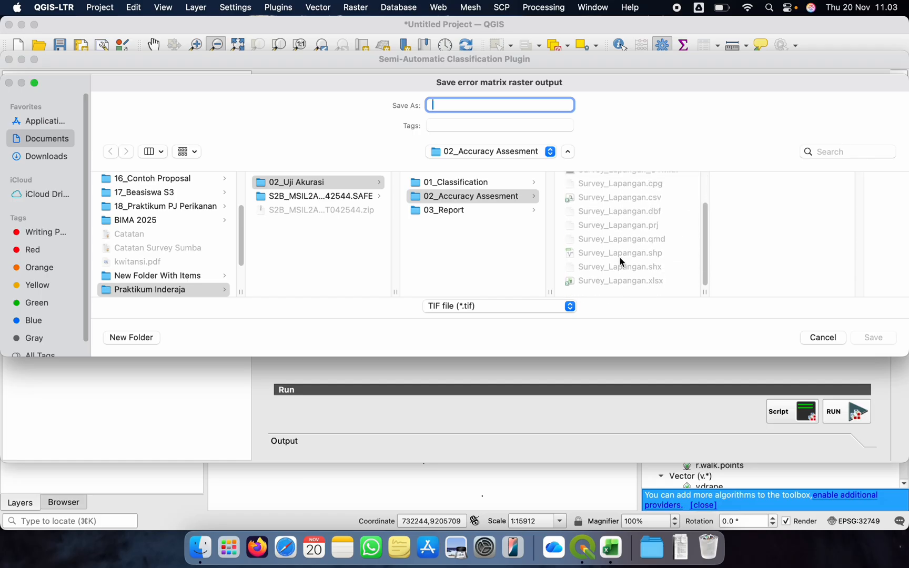
scroll(620, 258, "up", 4)
left_click(147, 338)
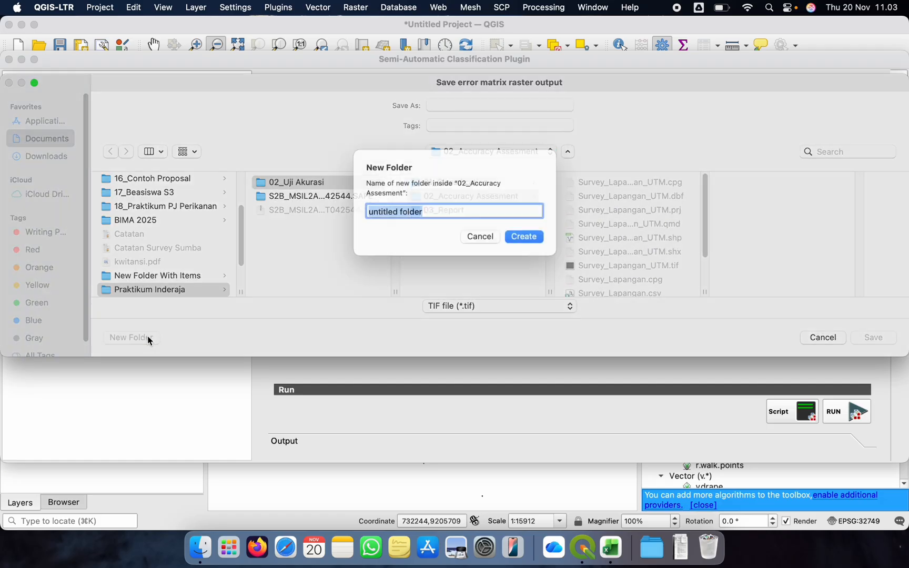
type("A")
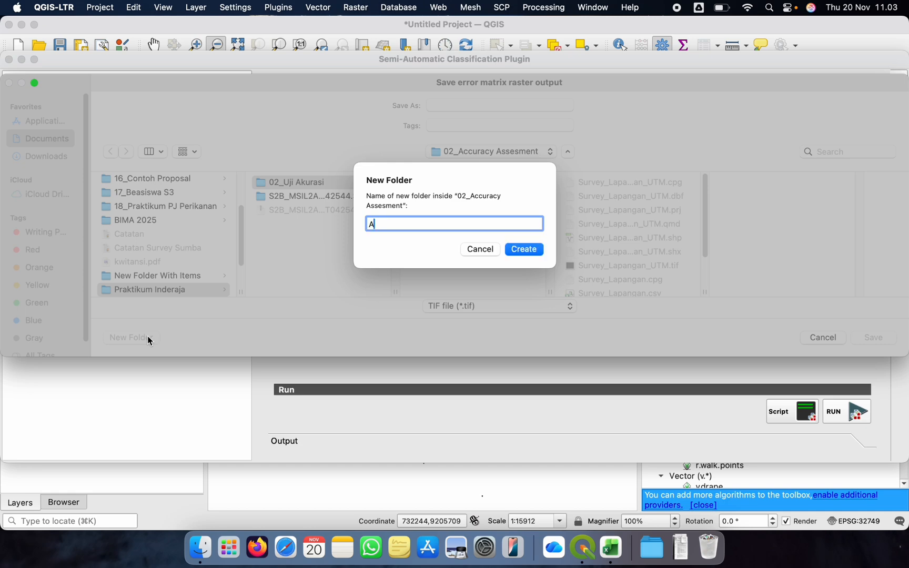
type("kurasi_Data")
left_click(524, 249)
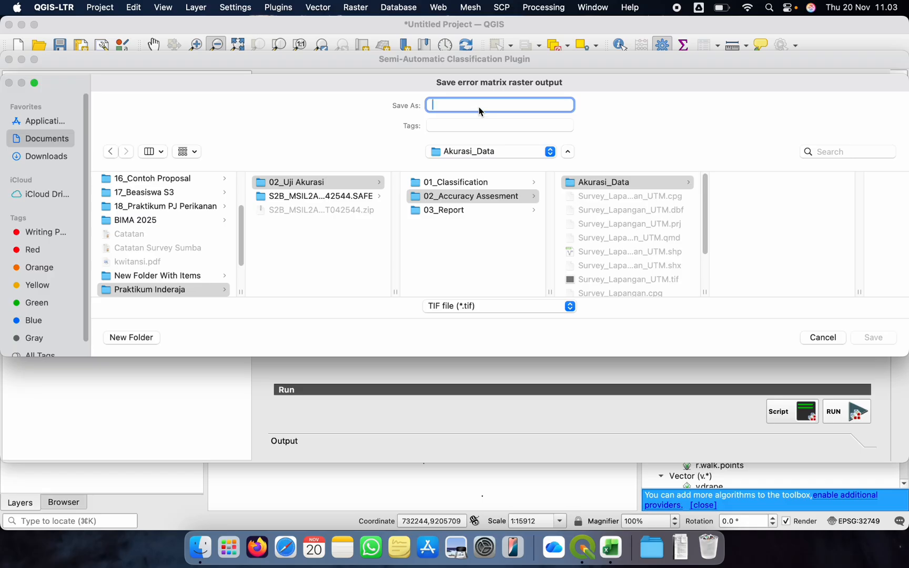
Save the error matrix raster as Akurasi_RF_1 in Akurasi_Data, let the assessment finish, and collapse the output layer's legend
type("Akurasi_RF_1")
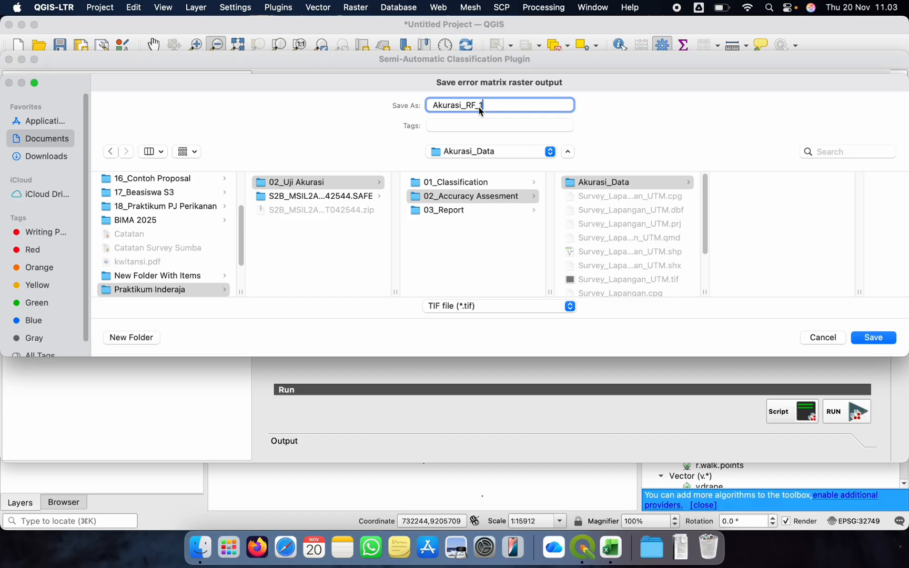
left_click(865, 337)
key("ctrl+Up")
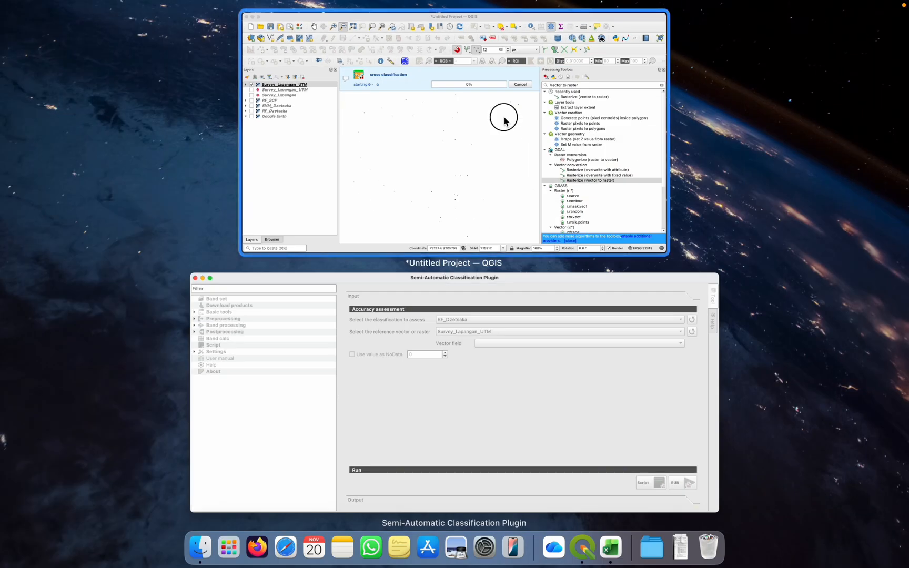
left_click(504, 120)
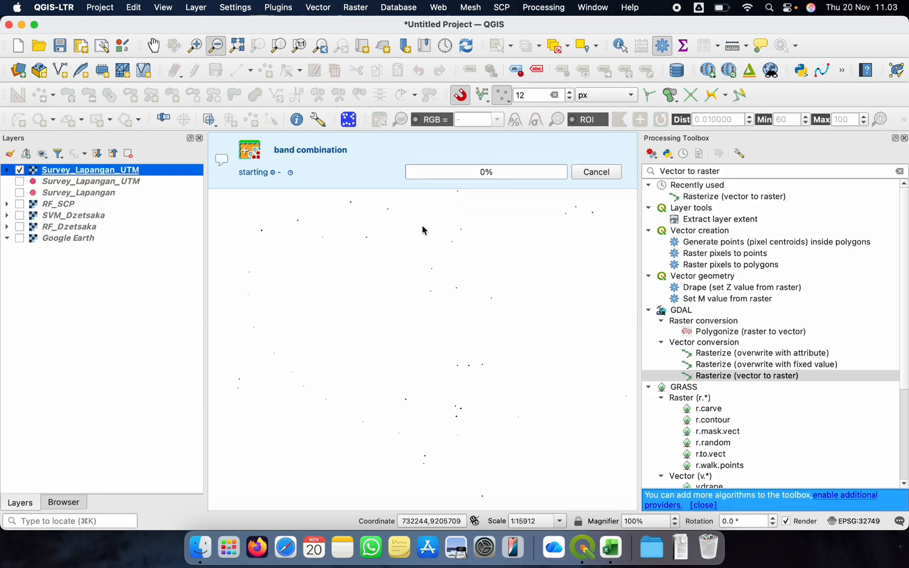
key("ctrl+Up")
left_click(444, 172)
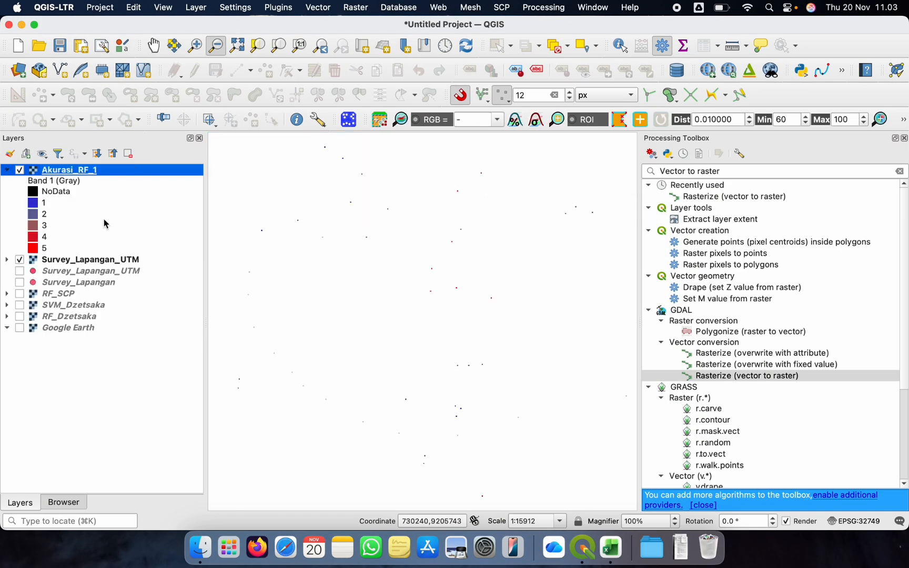
left_click(7, 169)
Examine the RF_Dzetsaka accuracy report, including the pixel-count and area-based error matrices, overall accuracy and kappa values
key("ctrl+Up")
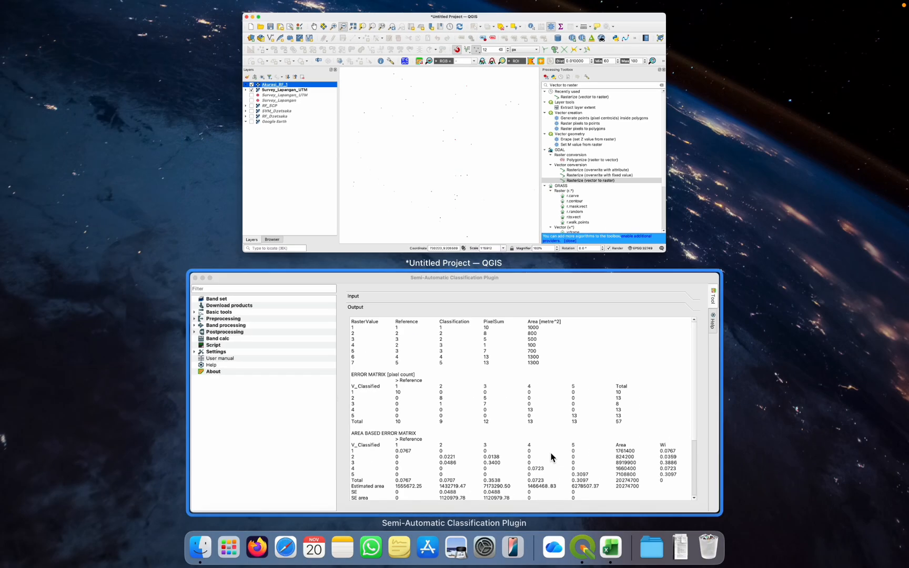
left_click(552, 456)
scroll(393, 299, "down", 5)
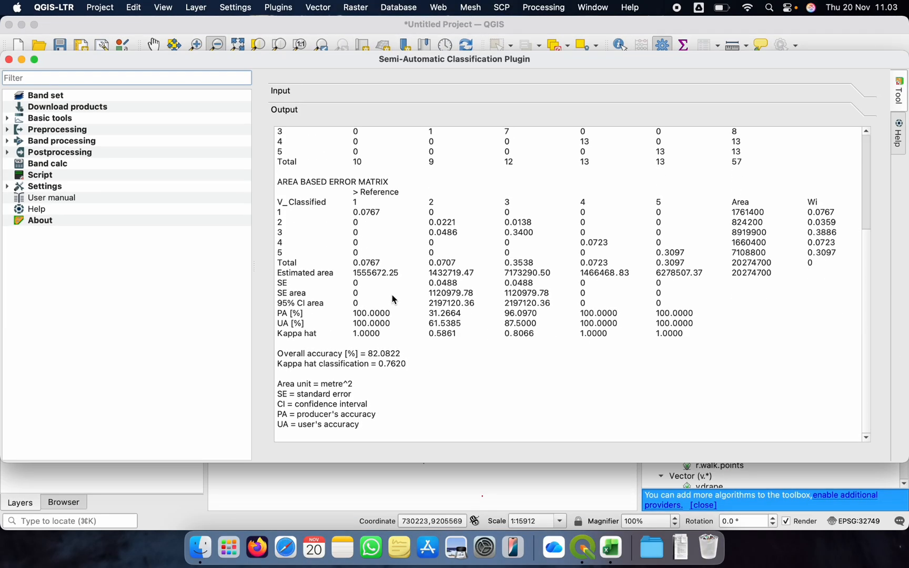
left_click_drag(279, 354, 413, 430)
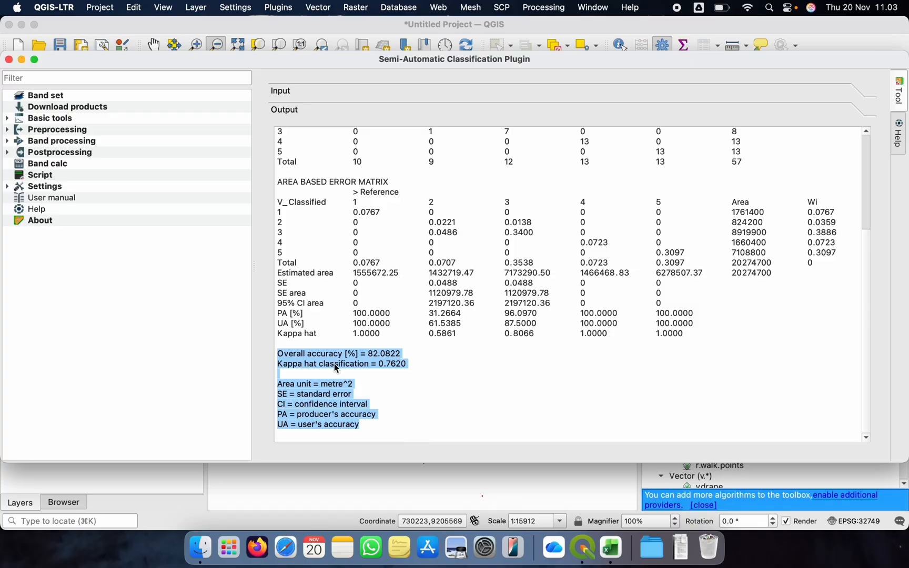
left_click(333, 363)
scroll(415, 219, "up", 5)
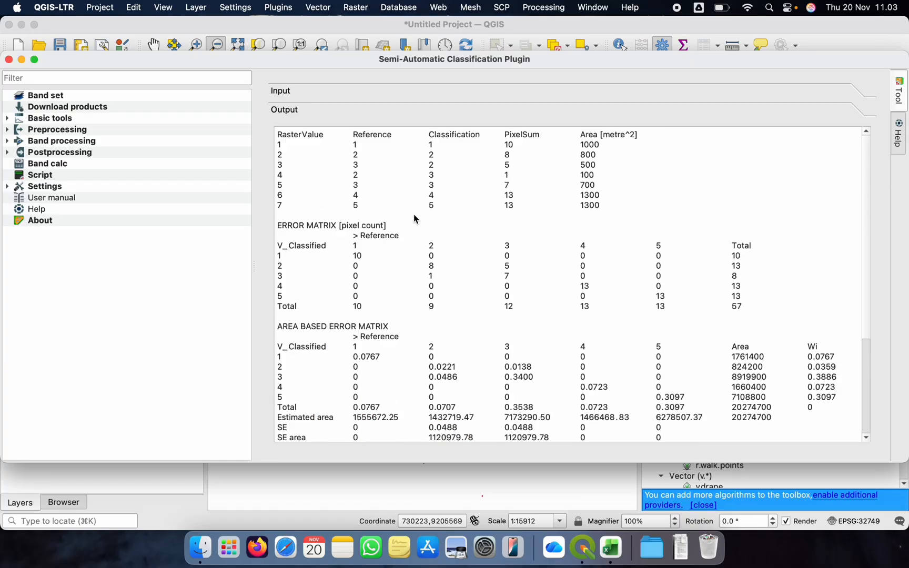
scroll(415, 218, "down", 5)
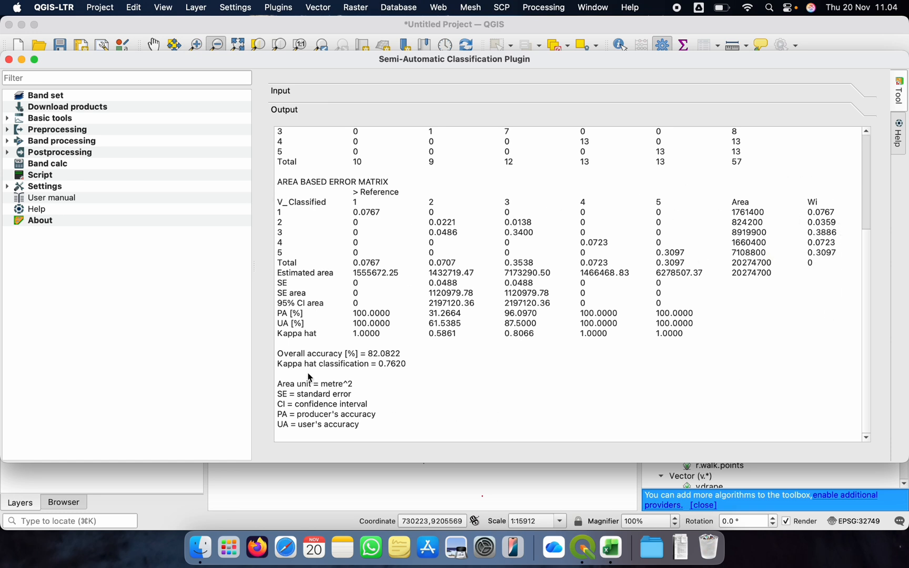
left_click_drag(282, 357, 406, 358)
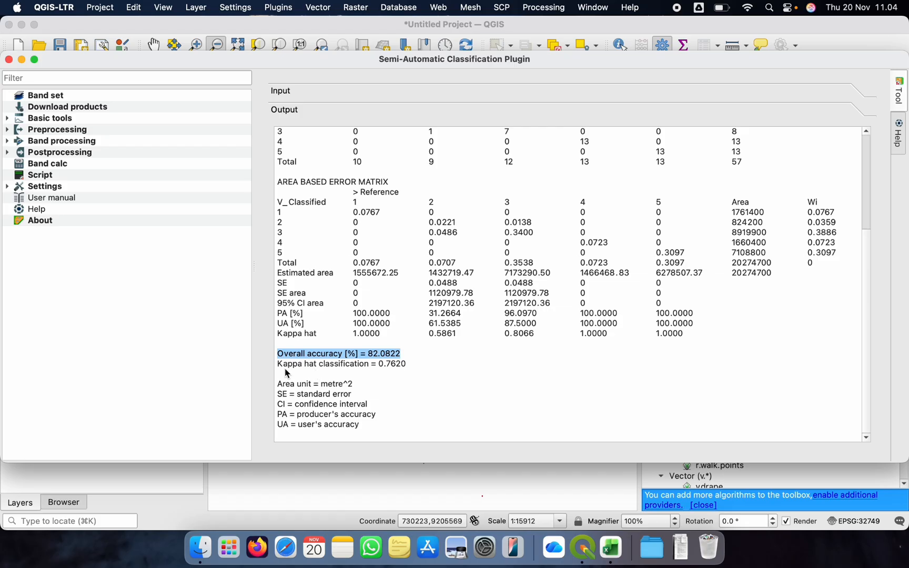
mouse_move(281, 367)
left_mouse_down()
mouse_move(420, 367)
mouse_move(277, 357)
left_mouse_up()
left_click_drag(278, 193, 838, 246)
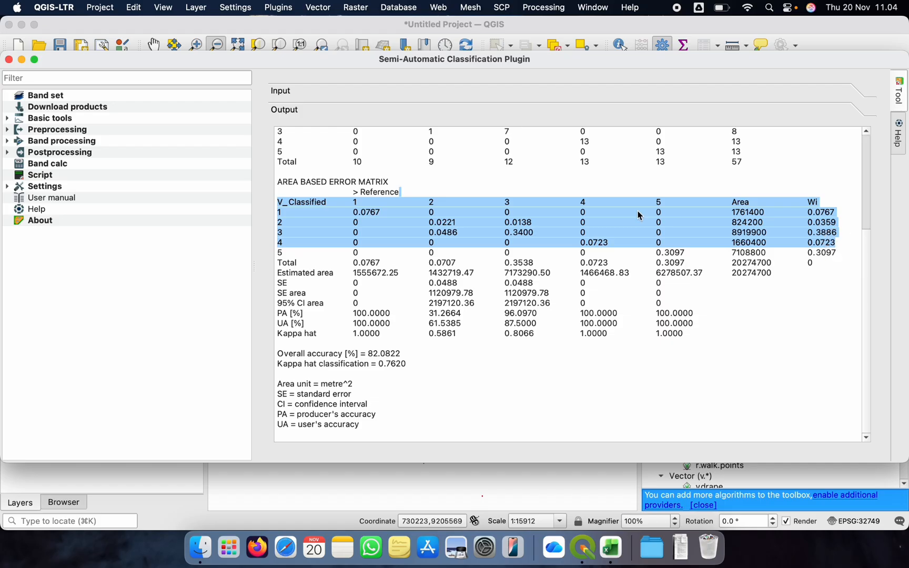
left_click(333, 216)
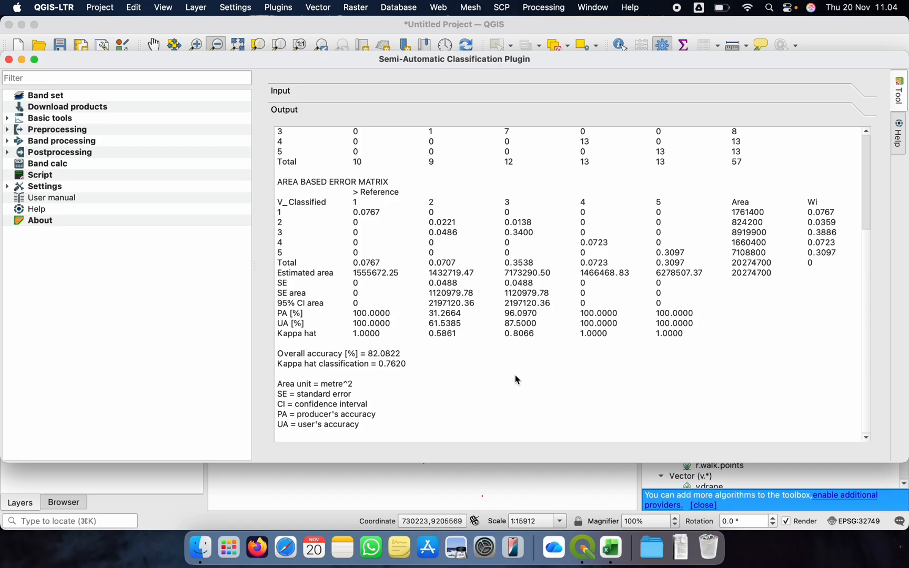
Switch to TextEdit, create a new document beside the report, and note "RF : 82.08%" with an SVM line started below
key("super+space")
type("Tex")
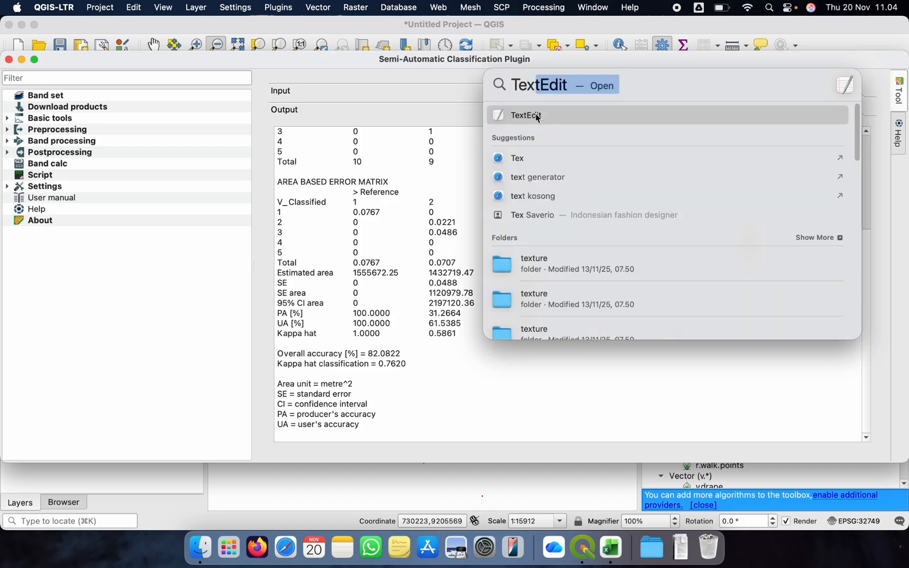
left_click(538, 116)
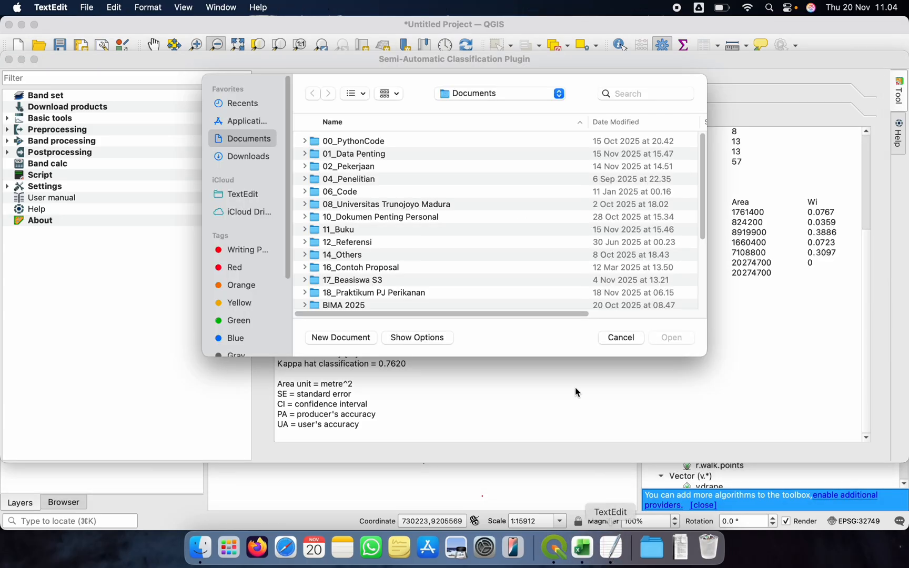
left_click(319, 342)
left_click_drag(251, 51, 590, 150)
type("RF : 82.08%")
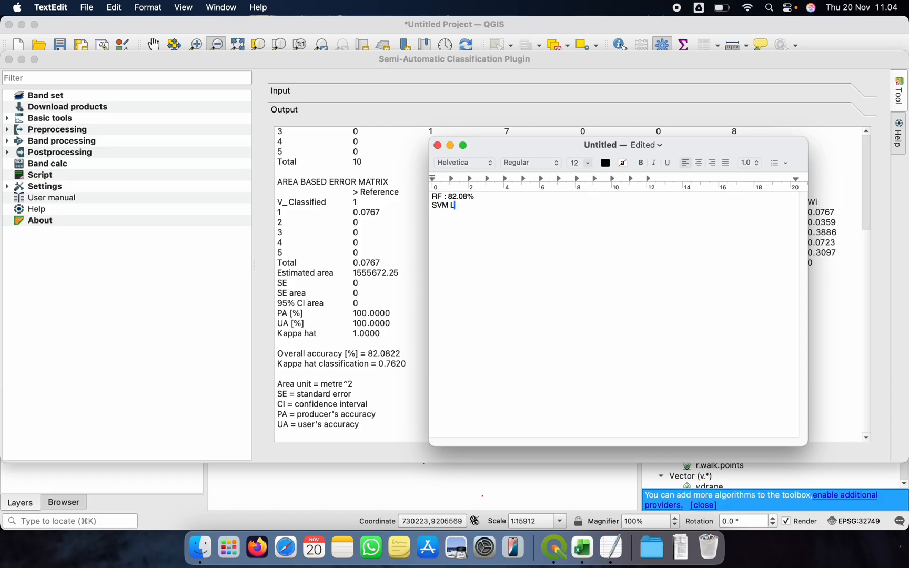
Return to the plugin's accuracy assessment inputs and set the classification to assess to SVM_Dzetsaka
left_click(401, 180)
scroll(389, 200, "up", 5)
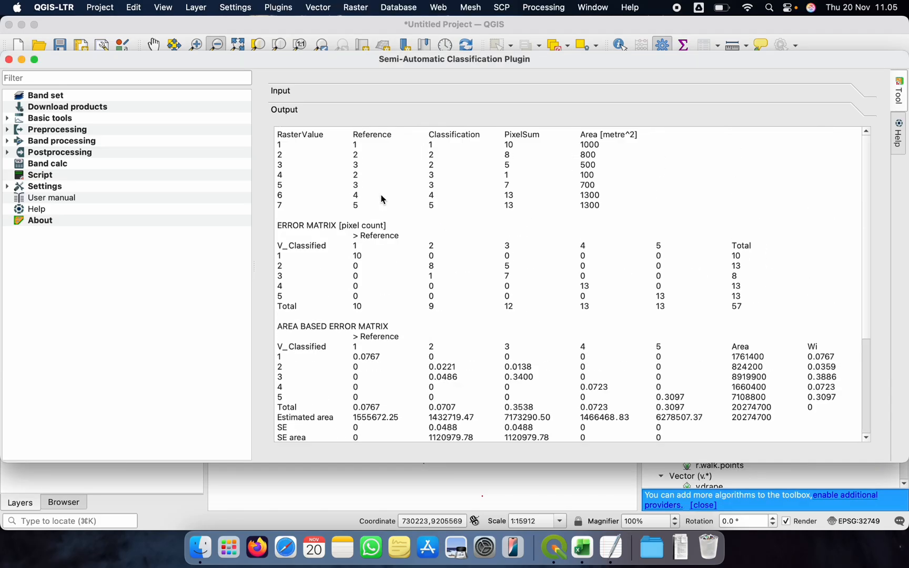
left_click(304, 90)
left_click(698, 133)
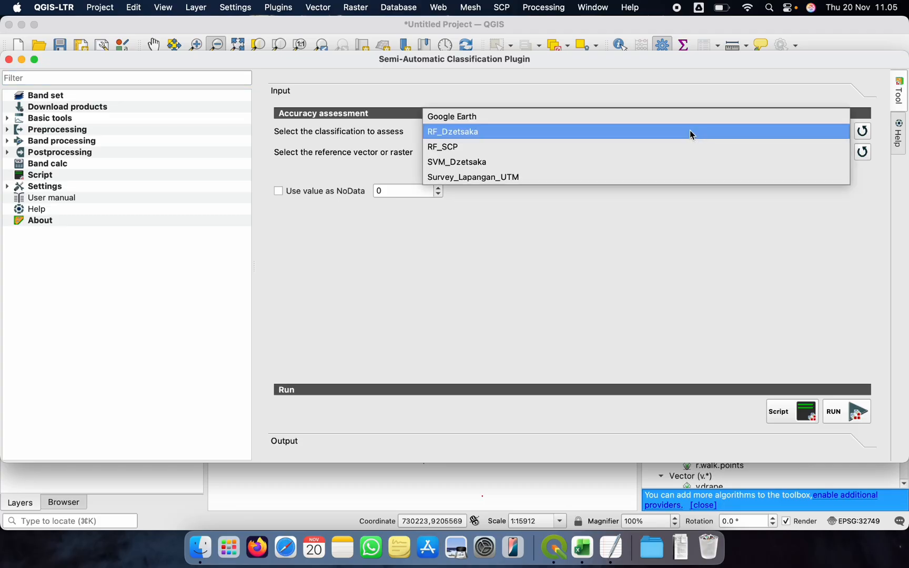
left_click(530, 162)
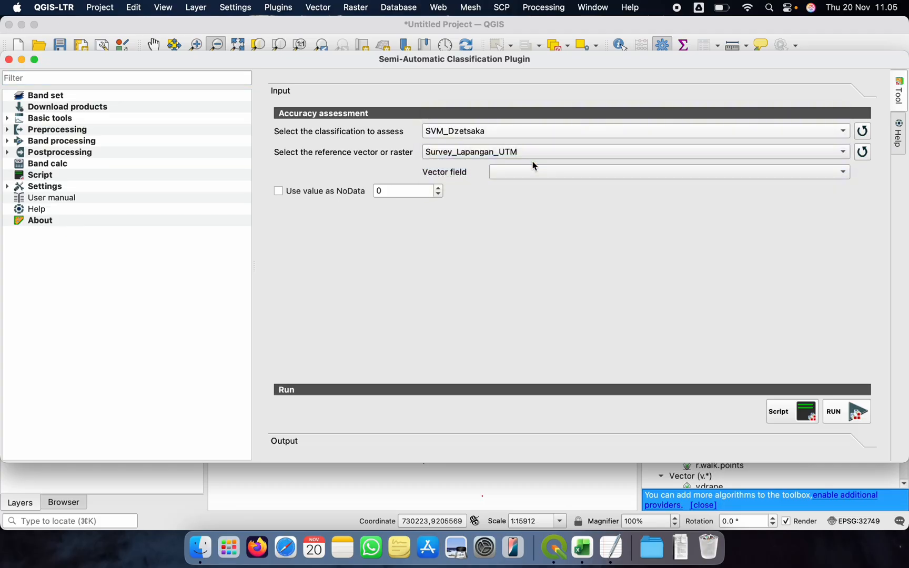
Run the accuracy assessment of SVM_Dzetsaka against Survey_Lapangan_UTM, saving the error matrix raster as Akurasi_SVM in Akurasi_Data
left_click(861, 153)
left_click(857, 406)
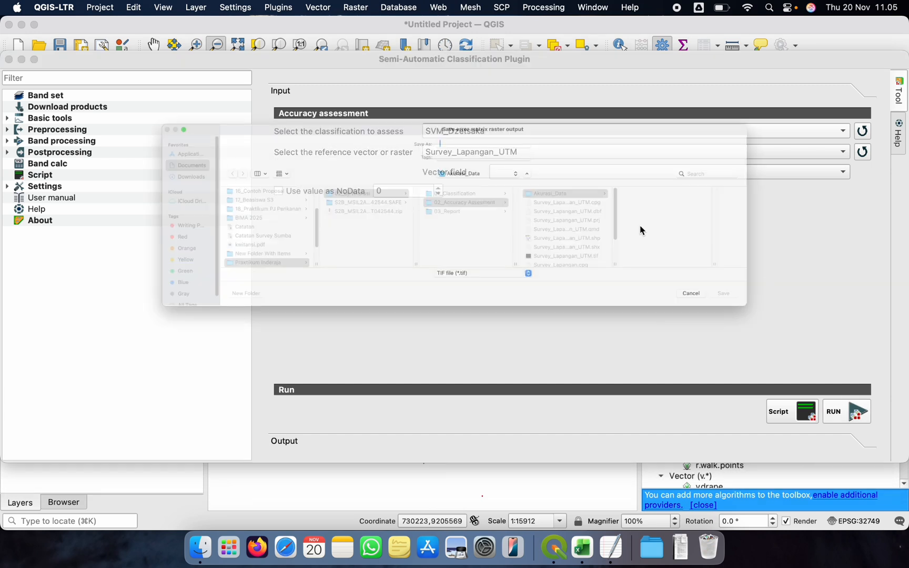
type("Ak")
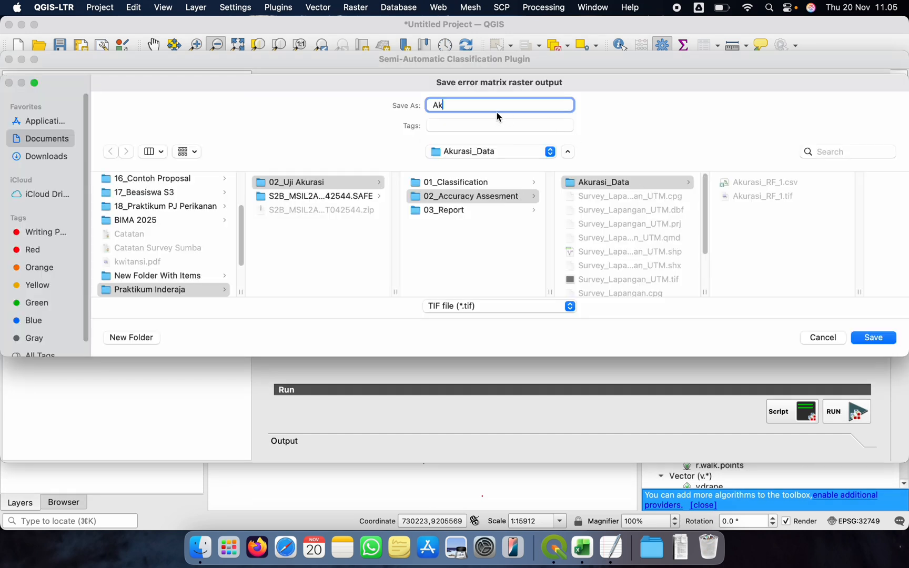
type("urasi_SVM")
key("Return")
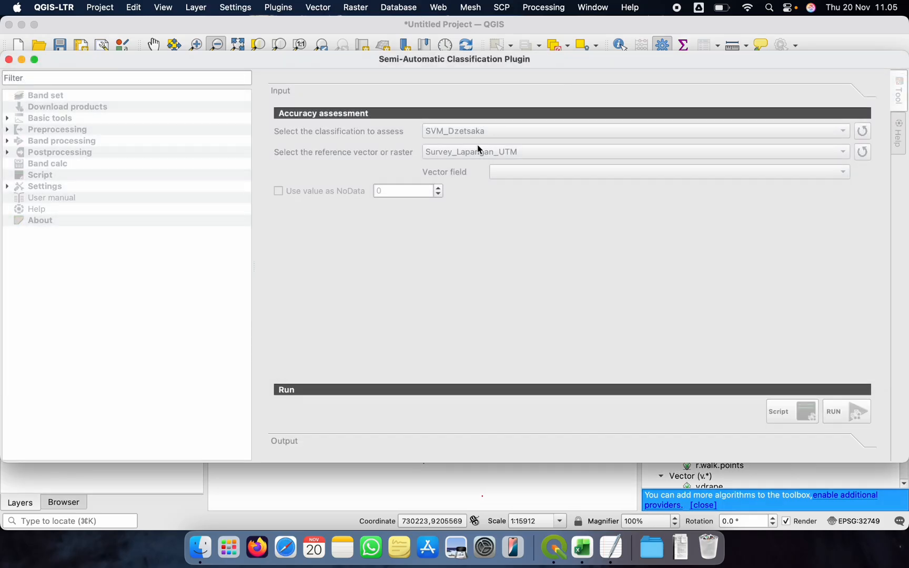
key("ctrl+Up")
left_click(497, 167)
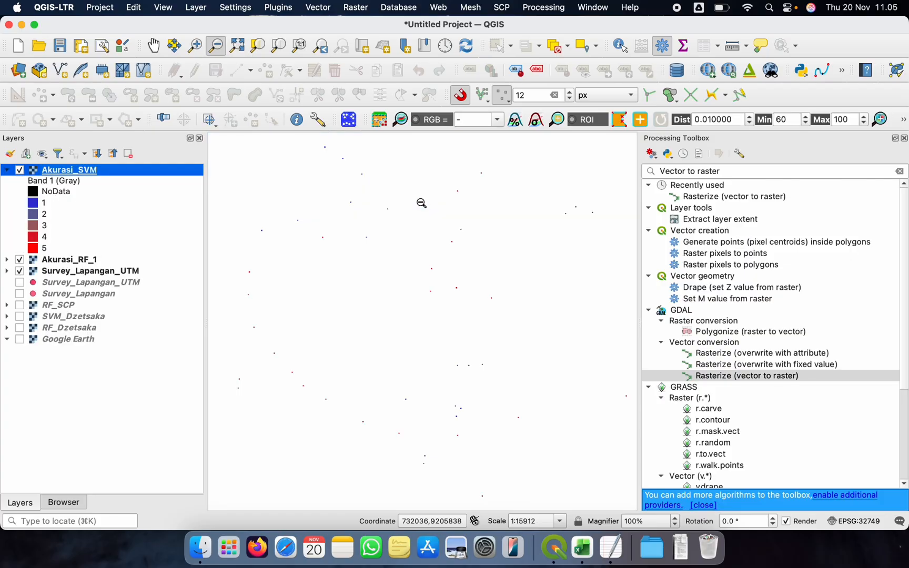
Find the overall accuracy in the SVM report and complete the TextEdit note with "SVM : 87.21%"
key("ctrl+Up")
left_click(513, 400)
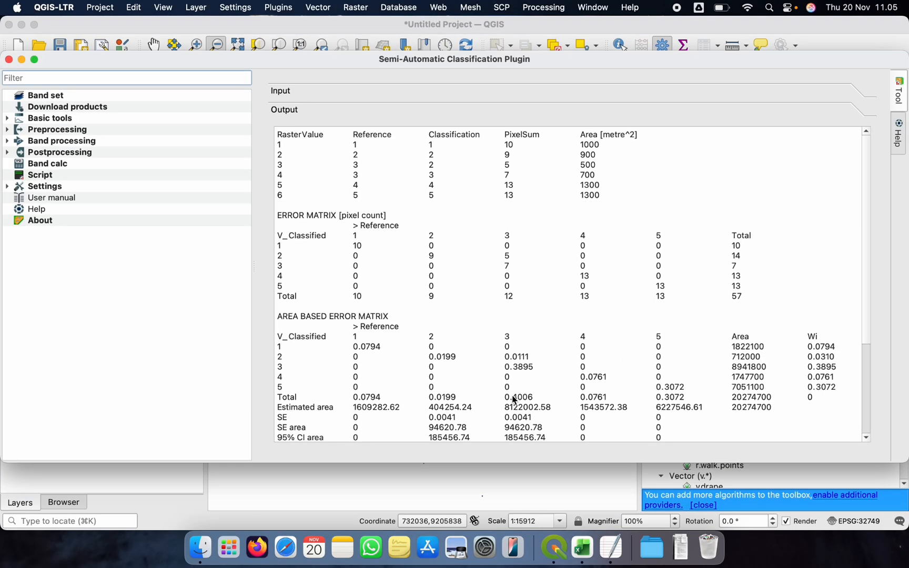
scroll(514, 399, "down", 5)
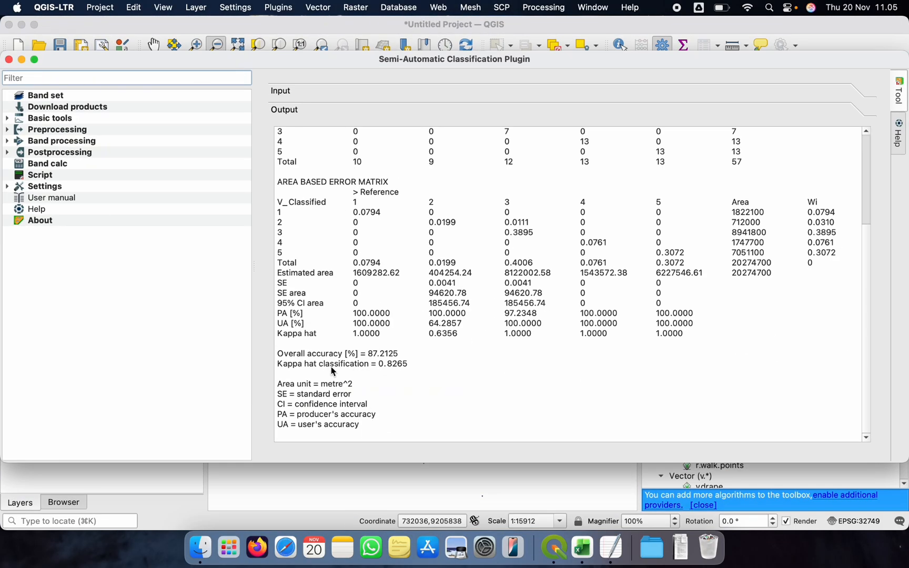
left_click_drag(277, 353, 343, 353)
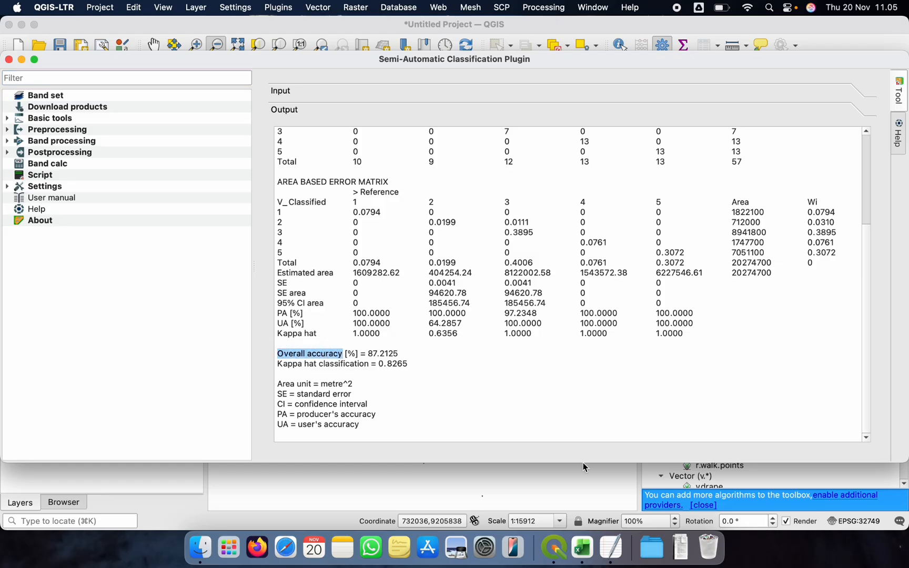
left_click(630, 540)
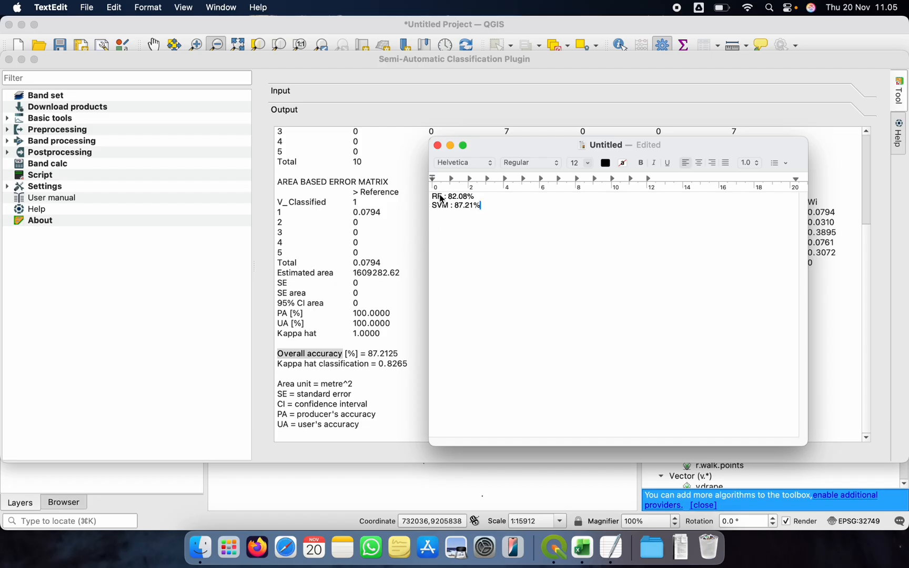
Look over the SVM error matrices again, return to the main QGIS window, and collapse the Akurasi_SVM layer's legend
left_click(375, 379)
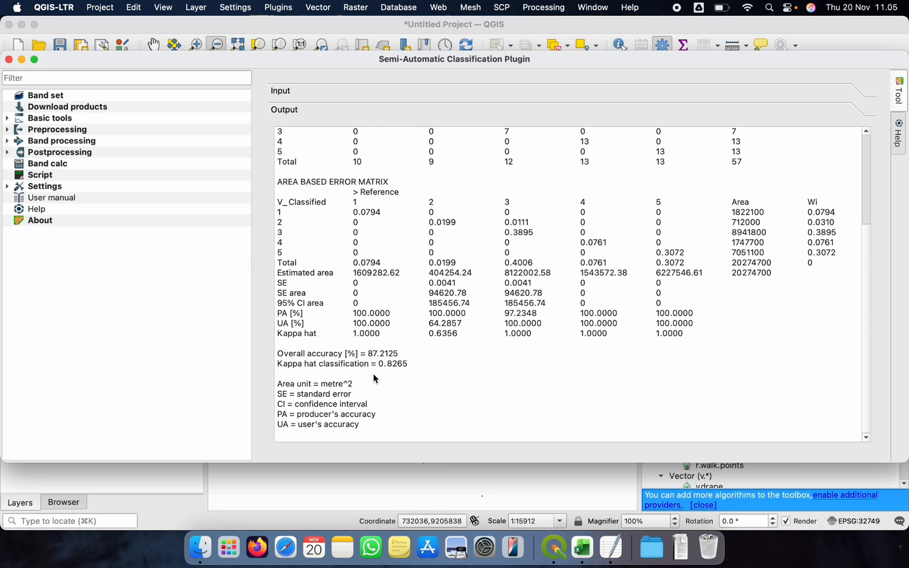
scroll(465, 263, "up", 5)
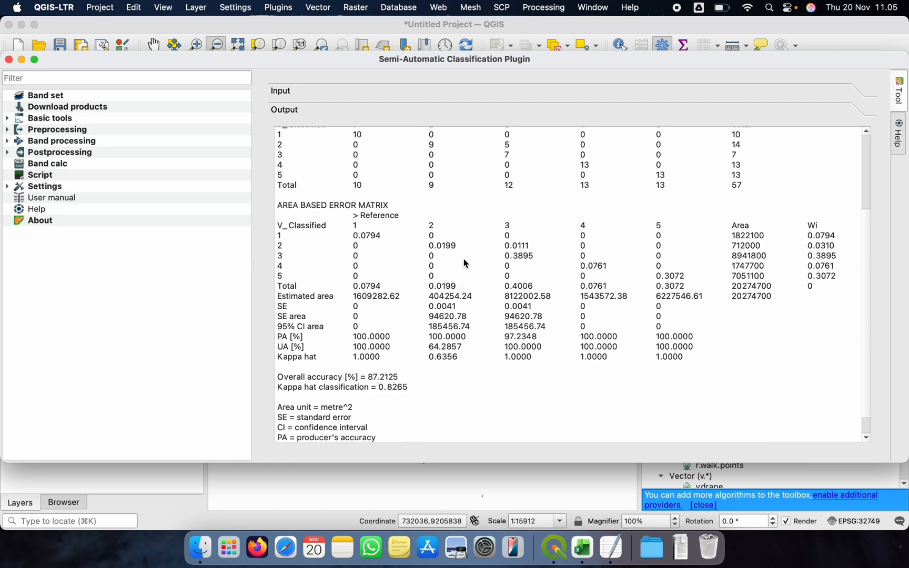
scroll(466, 263, "down", 5)
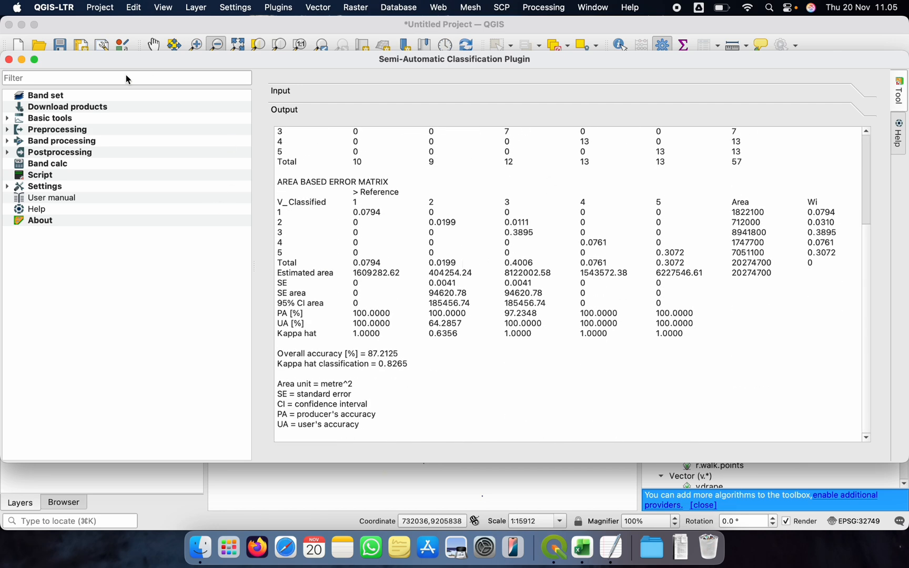
left_click(384, 28)
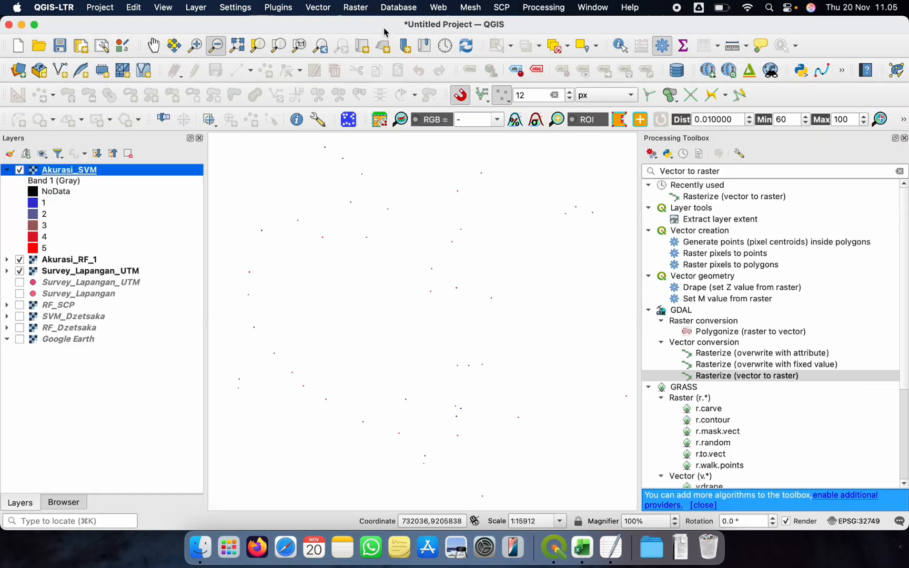
left_click(7, 169)
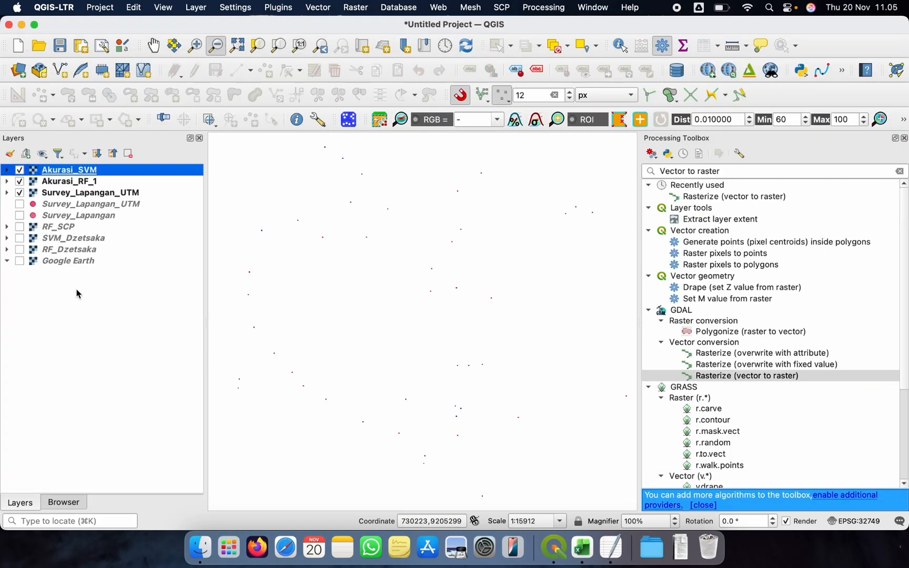
left_click(77, 182)
left_click(84, 173)
left_click(64, 183)
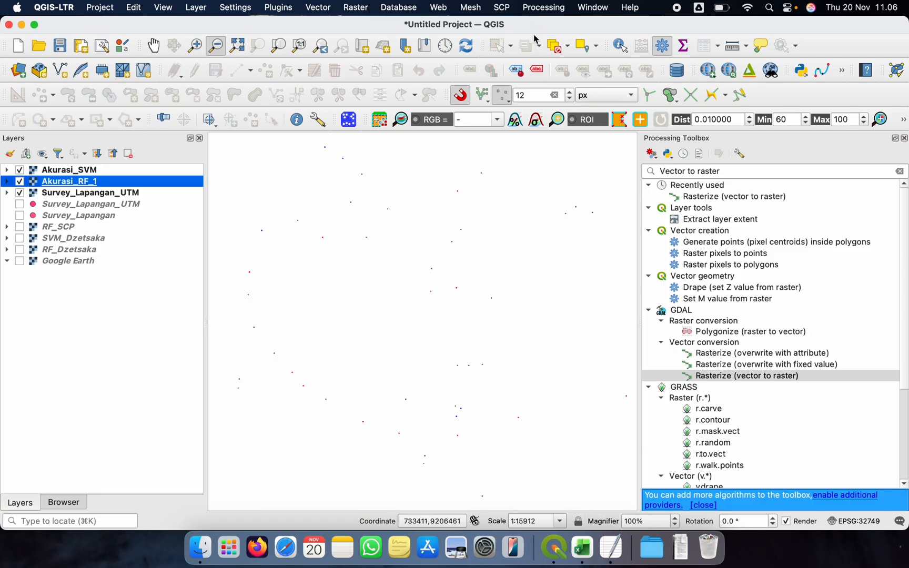
Open the SCP postprocessing Classification report tool and bring the plugin window to the front
left_click(503, 8)
left_click(501, 12)
left_click(537, 12)
mouse_move(502, 8)
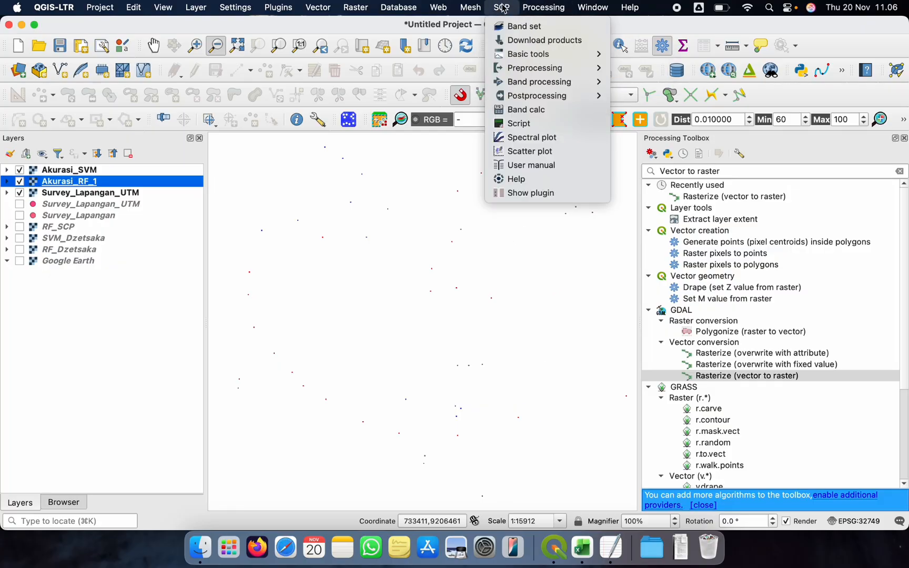
mouse_move(547, 97)
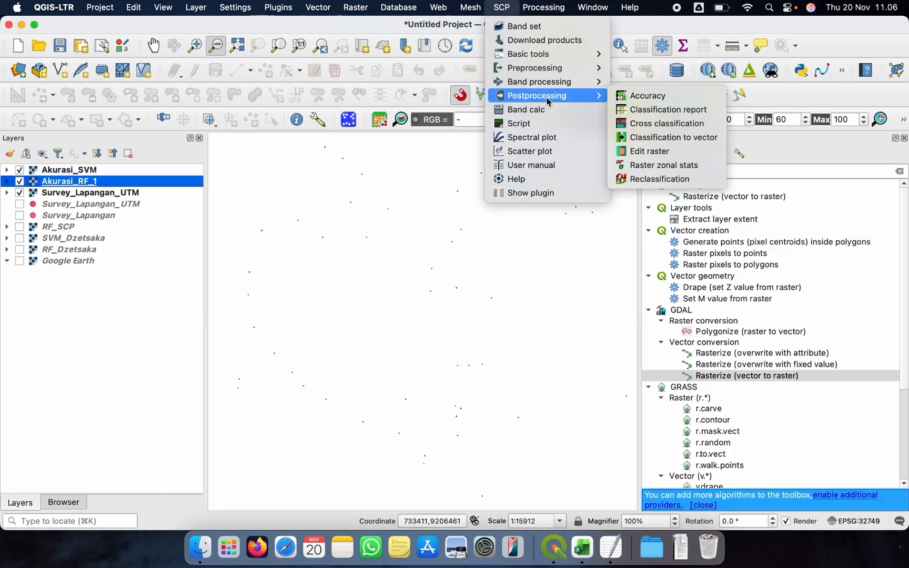
left_click(627, 110)
key("ctrl+Down")
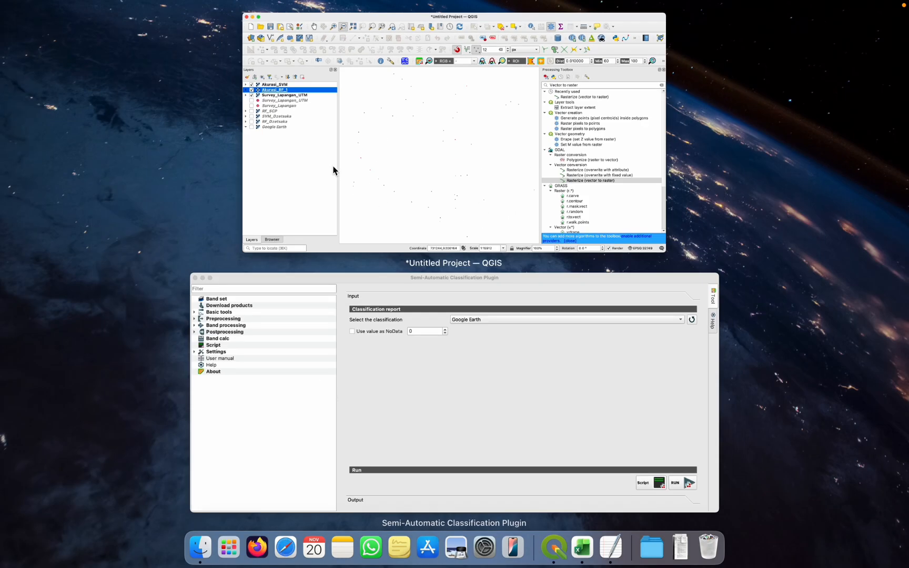
left_click(461, 381)
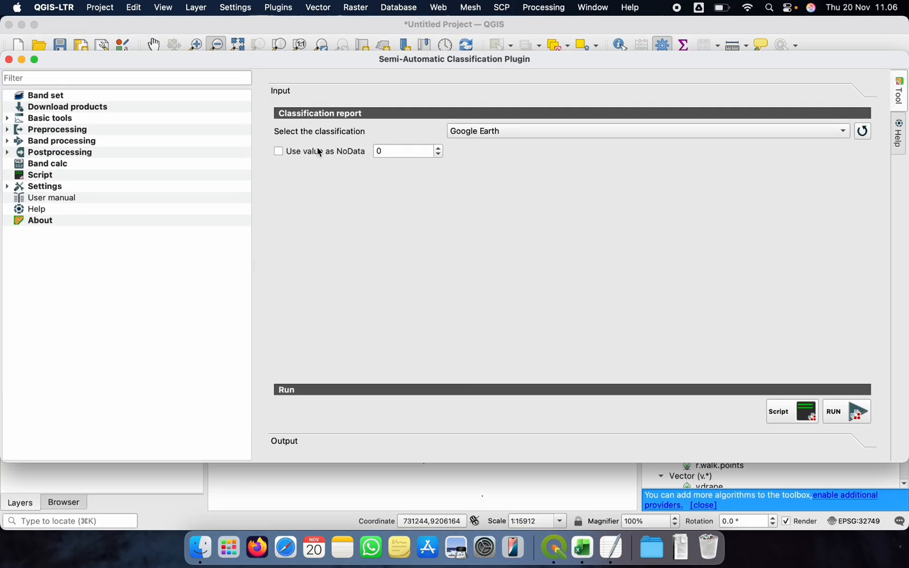
Run a classification report for SVM_Dzetsaka, saving it in Akurasi_Data under a name beginning with "Report_S"
left_click(471, 136)
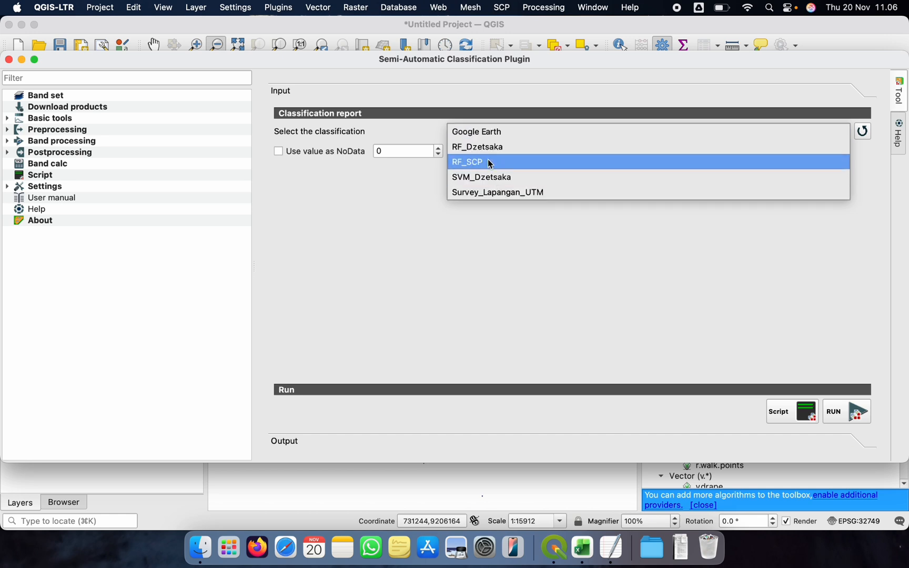
left_click(479, 179)
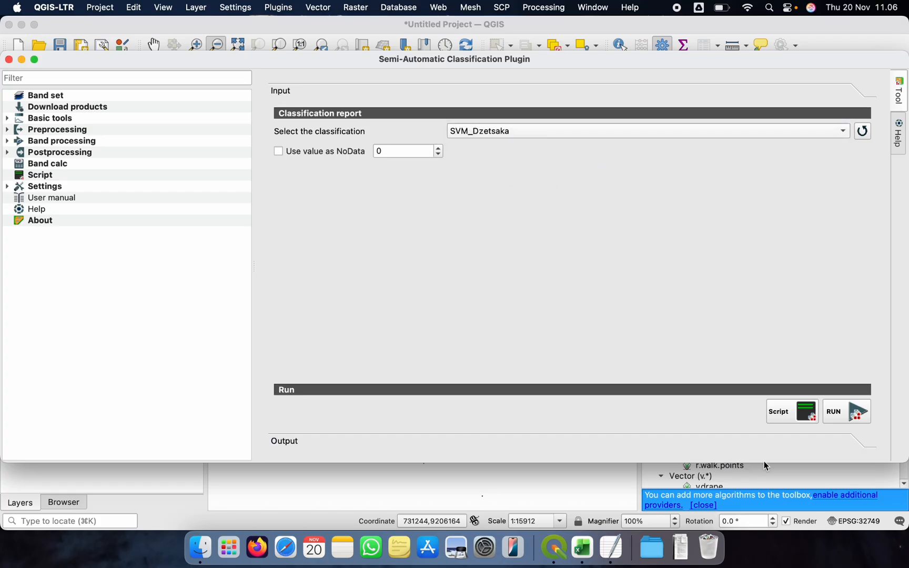
left_click(836, 415)
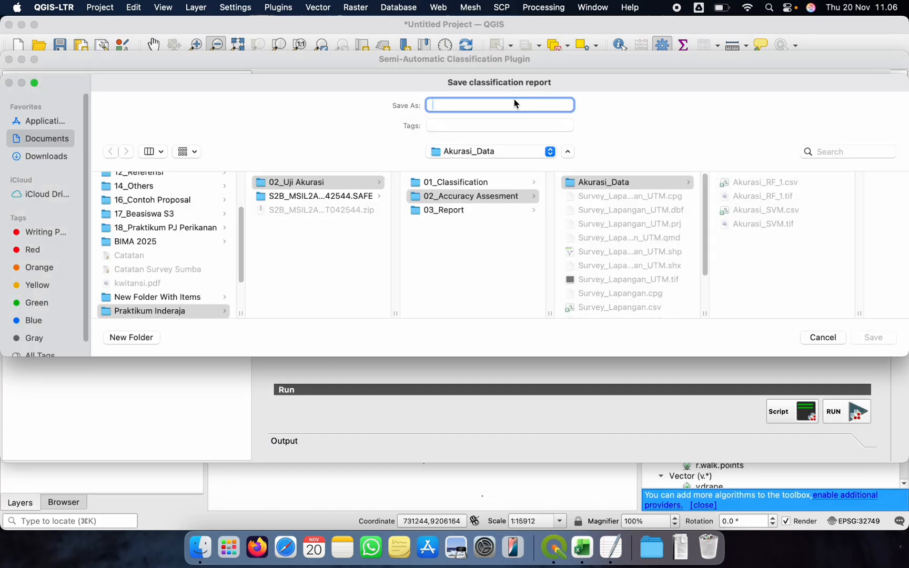
type("Report_SVM")
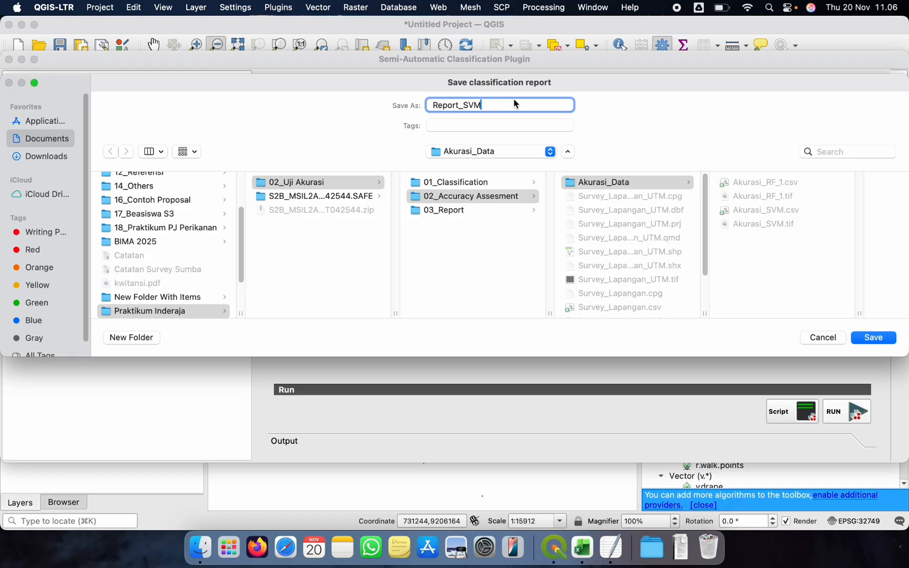
key("Return")
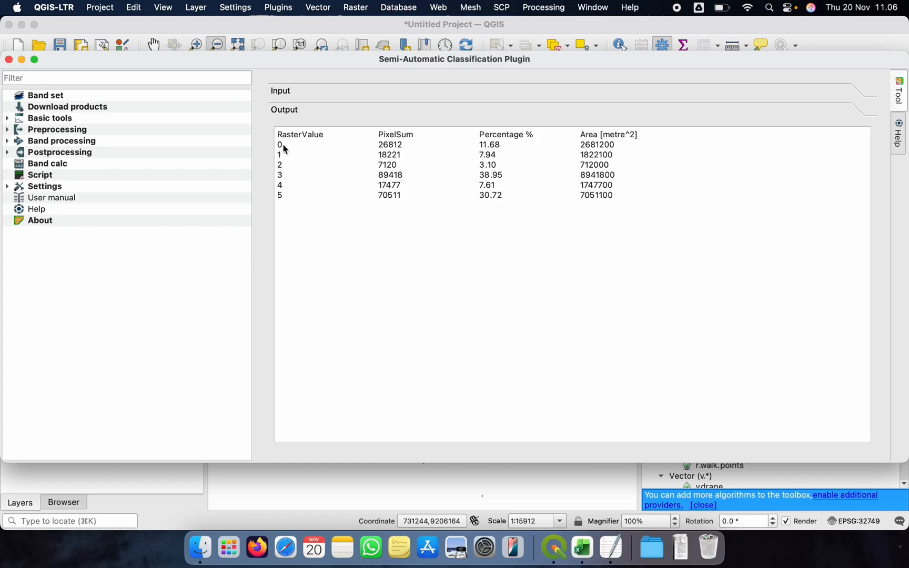
Return to the main map window and show the SVM_Dzetsaka layer so that its full extent fits in the map
key("ctrl+Down")
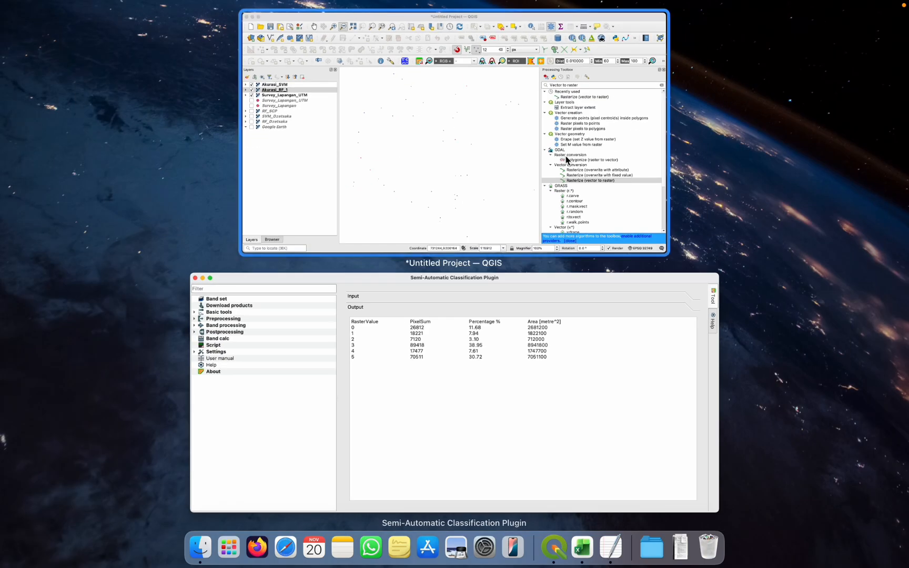
left_click(536, 156)
left_click(20, 237)
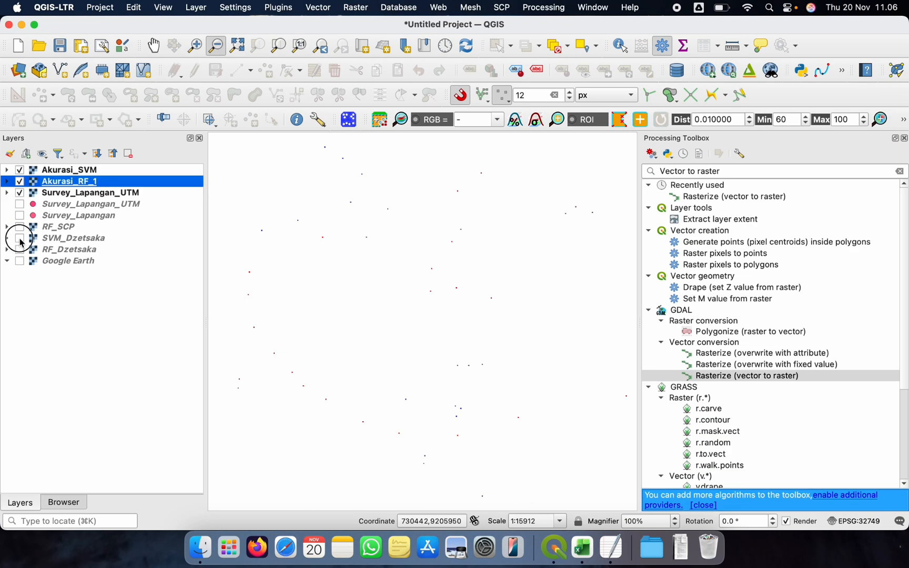
left_click(221, 49)
left_click_drag(292, 171, 450, 284)
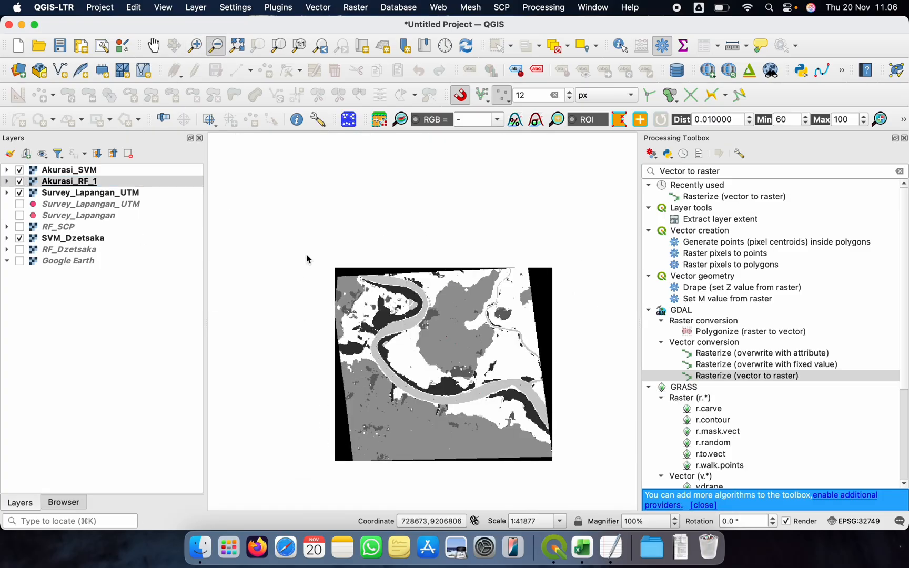
Review the pixel sums, percentages and areas per class in the SVM classification report, and close the plugin window
key("ctrl+Up")
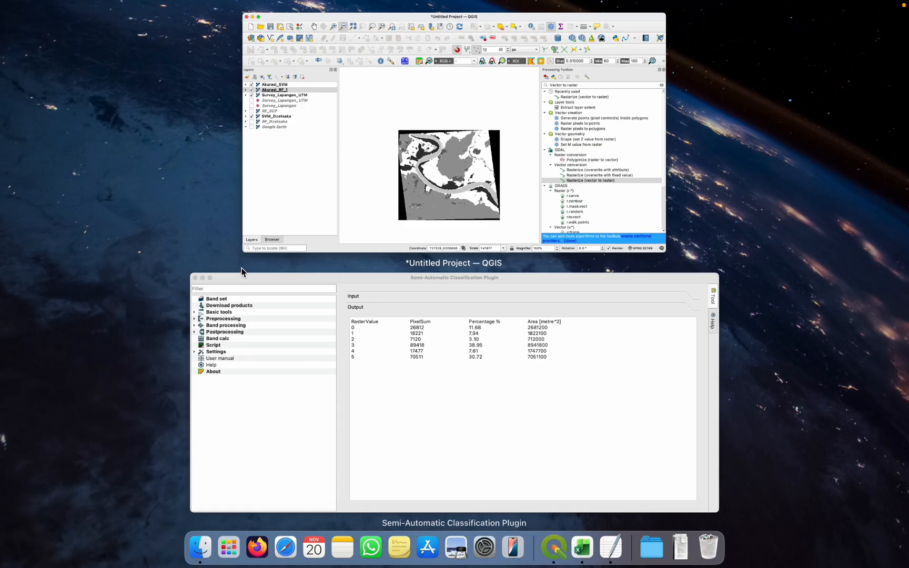
left_click(514, 347)
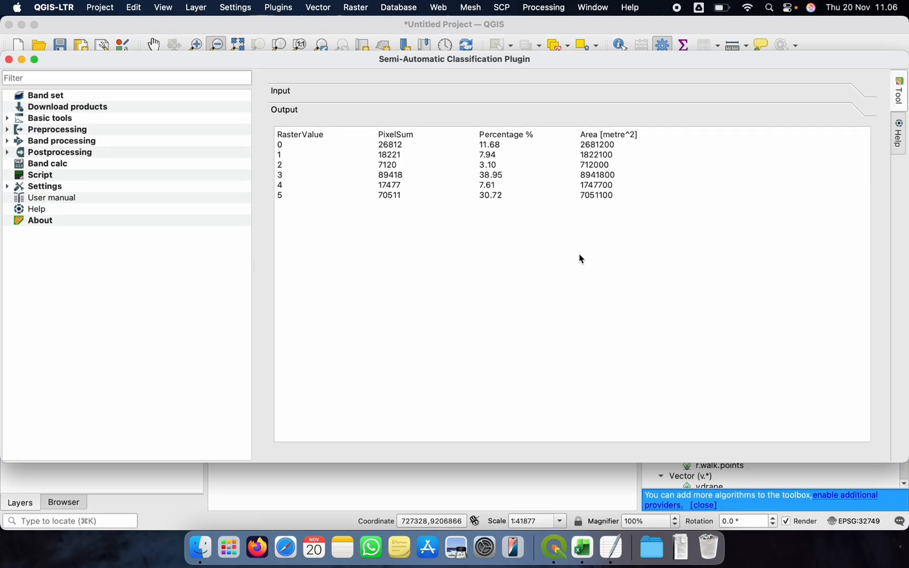
left_click(591, 145)
left_click_drag(291, 60, 265, 54)
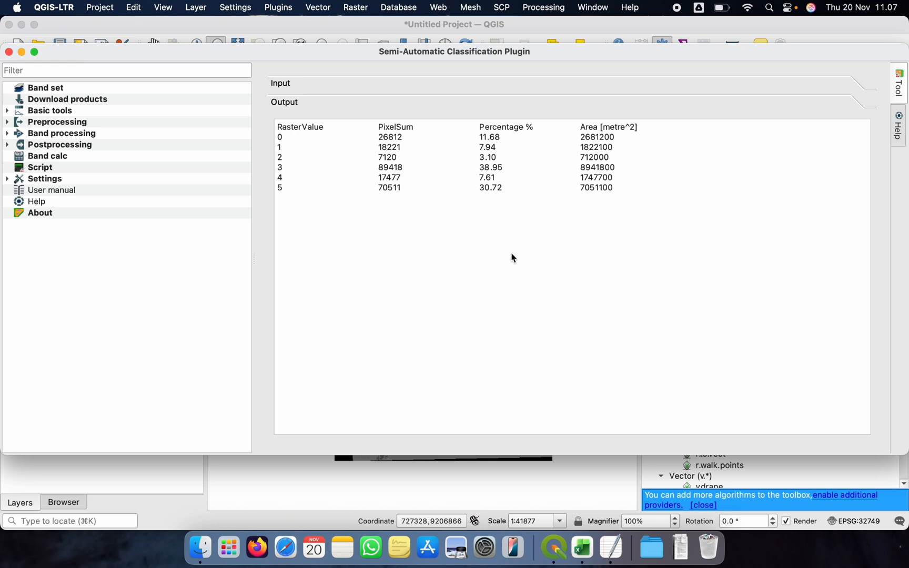
left_click(8, 52)
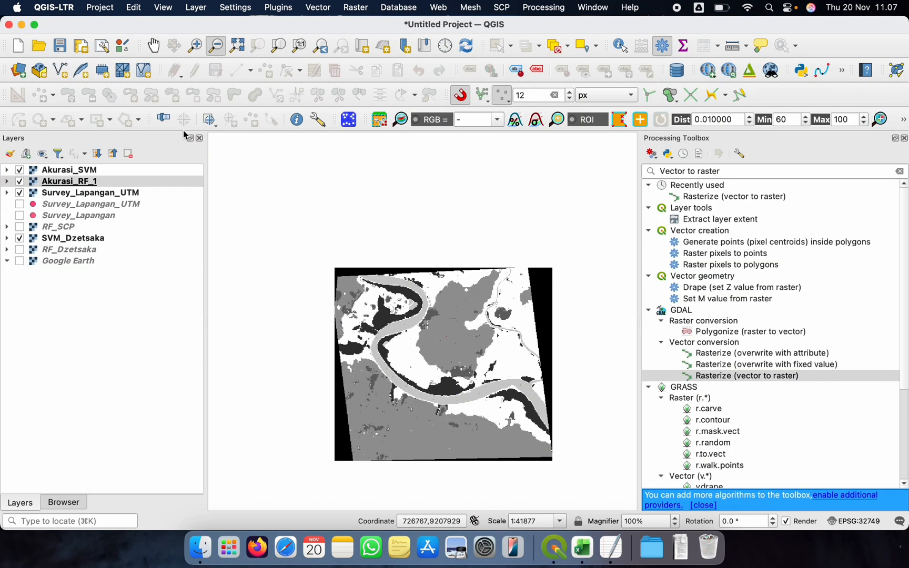
Examine the full extent of the SVM_Dzetsaka classified raster, enlarged and centred in the map view
left_click(153, 45)
left_click_drag(414, 342, 390, 286)
left_click(215, 49)
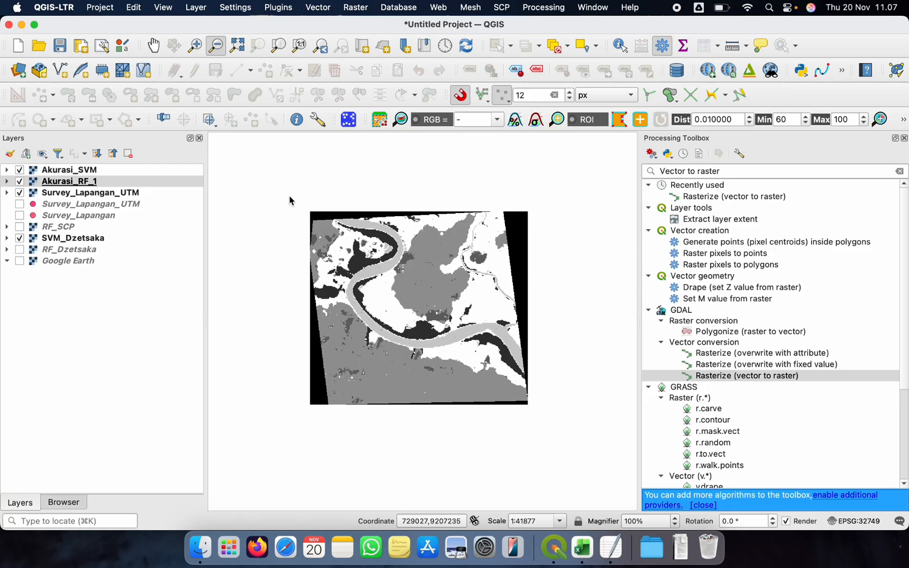
left_click_drag(291, 197, 570, 449)
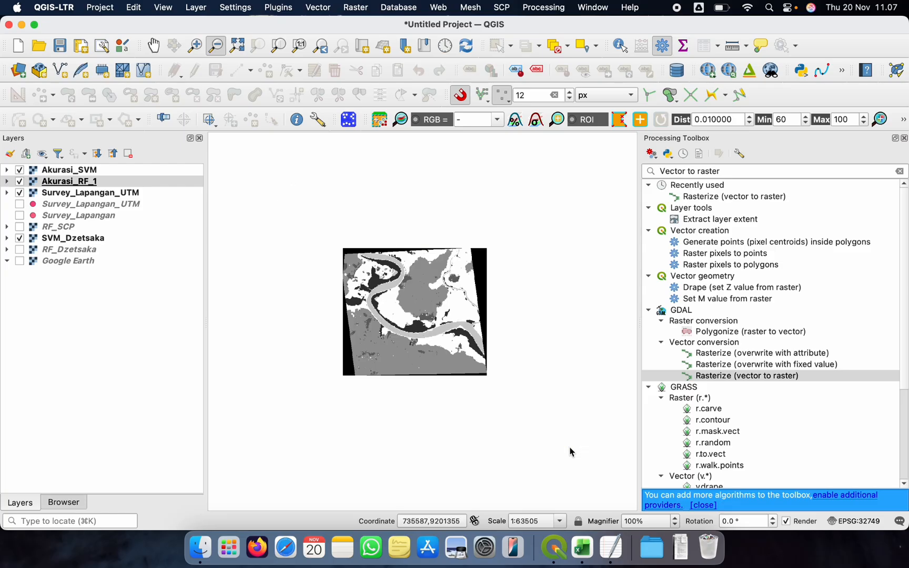
left_click(195, 45)
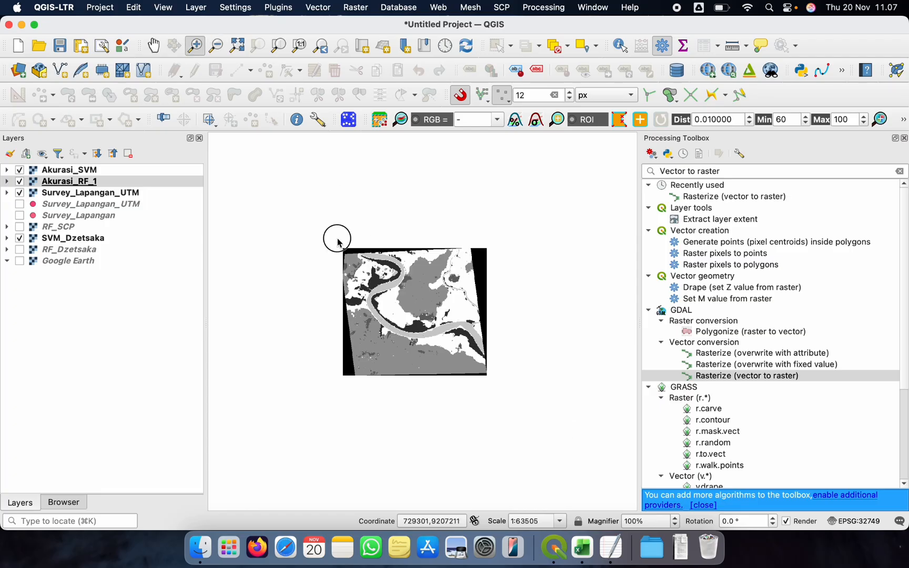
left_click_drag(337, 242, 499, 386)
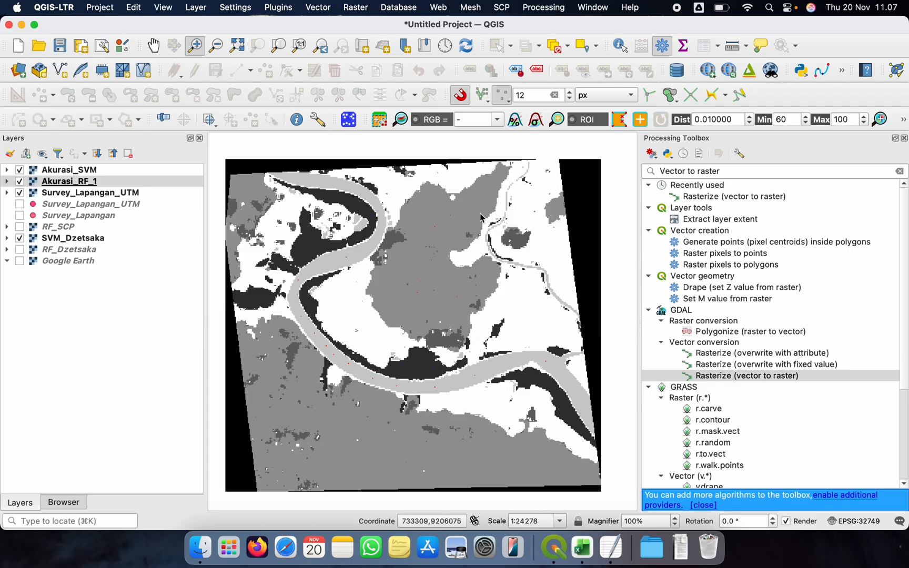
left_click(153, 46)
left_click_drag(365, 270, 373, 255)
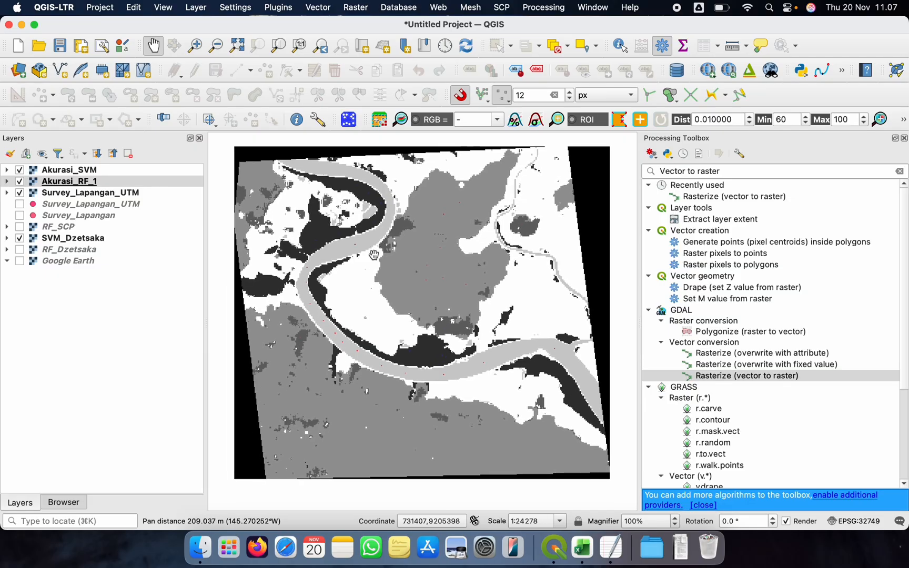